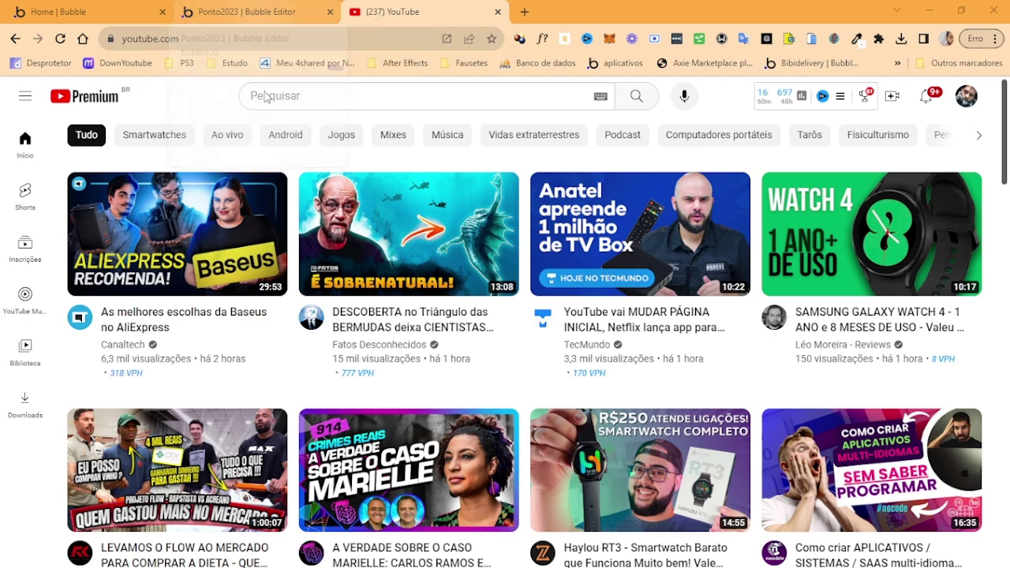
Step: Toggle YouTube's side navigation between collapsed and expanded to examine how the video grid adapts to it
left_click(26, 98)
left_click(25, 99)
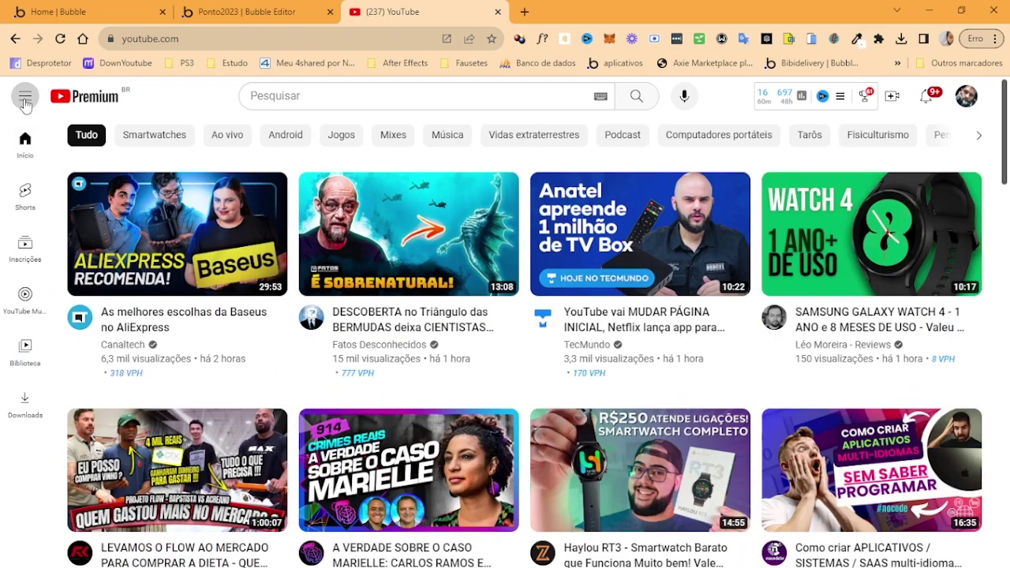
left_click(26, 98)
left_click(25, 99)
left_click(25, 97)
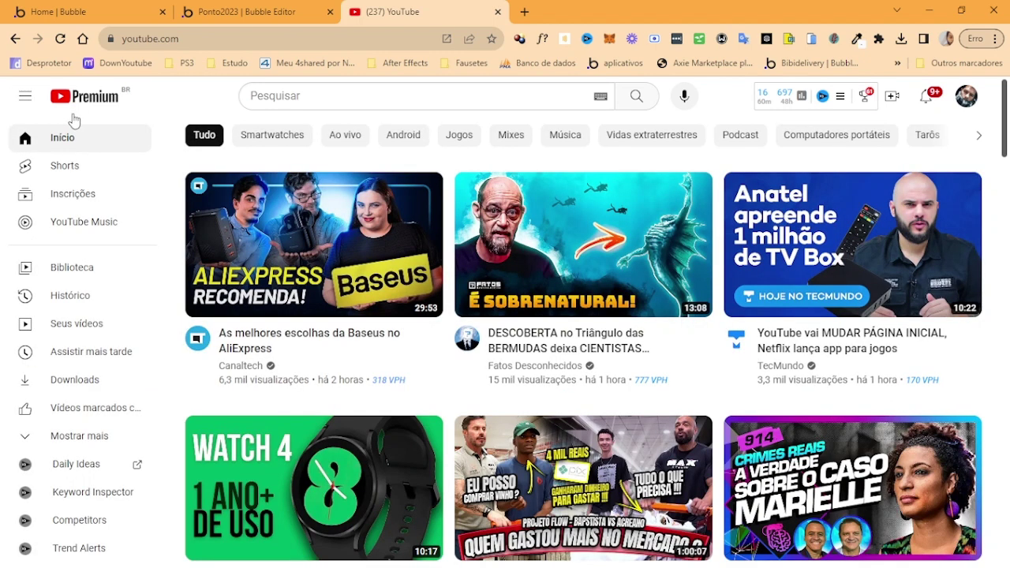
left_click(27, 98)
left_click(29, 98)
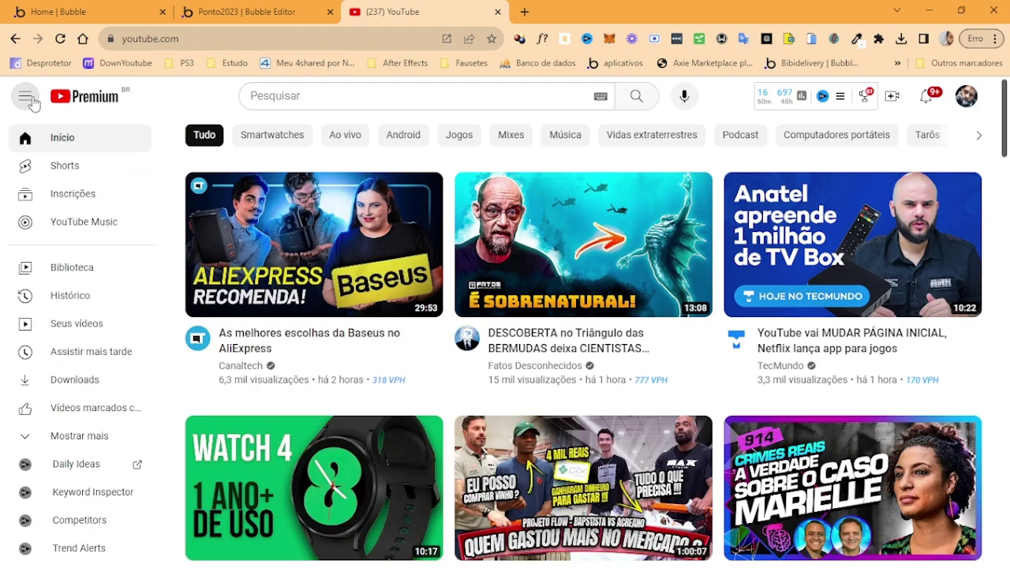
left_click(28, 98)
left_click(29, 99)
Step: Switch to the Ponto2023 Bubble editor and dismiss the trial activation offer
left_click(274, 13)
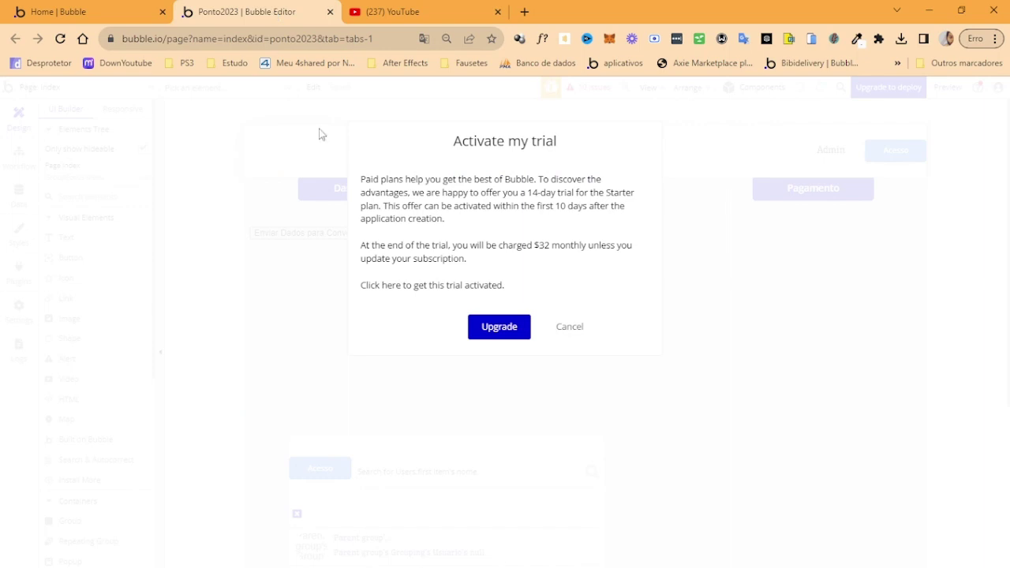
left_click(581, 326)
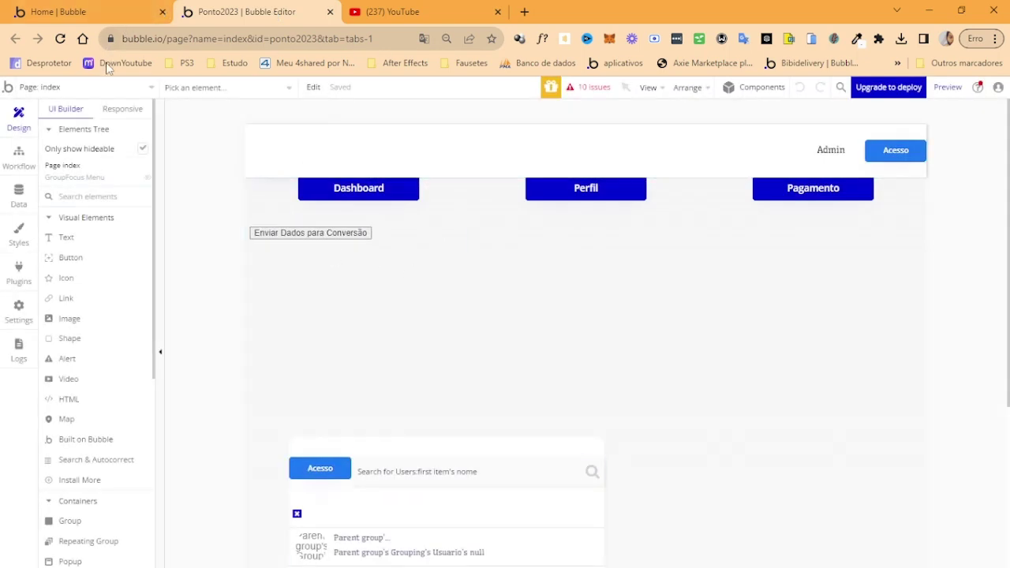
left_click(110, 86)
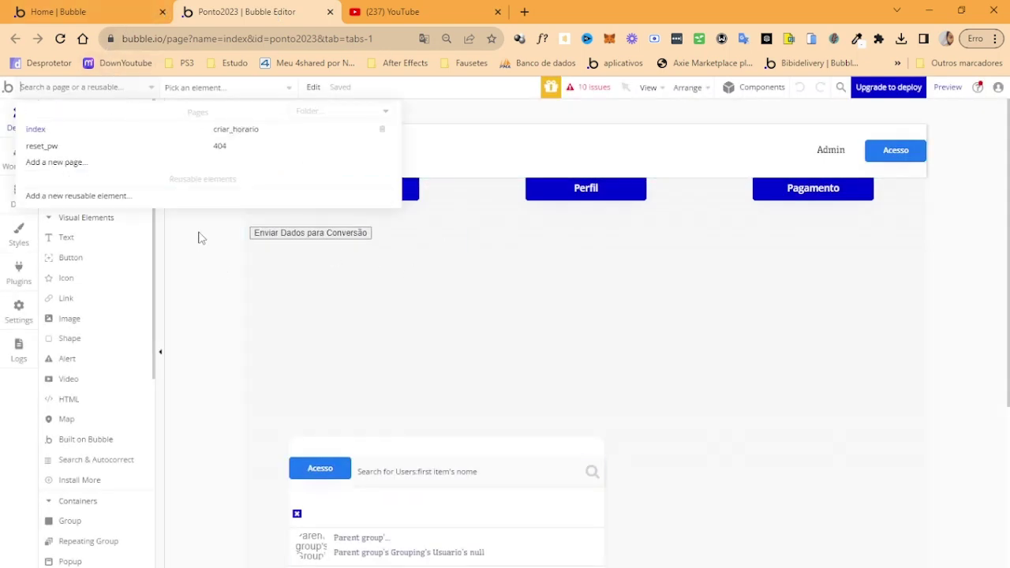
left_click(271, 254)
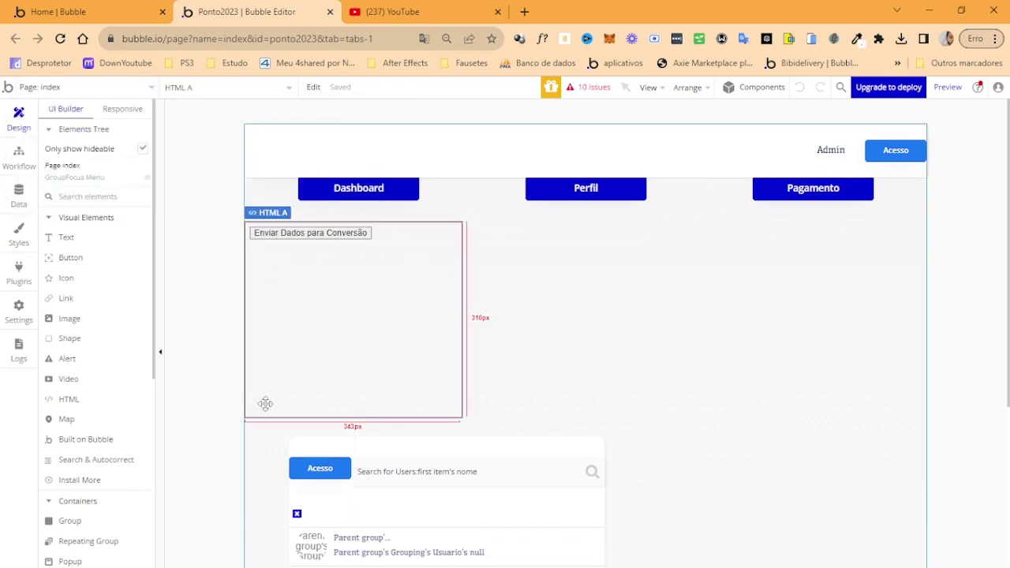
Step: Preview the index page in the browser and continue to the site past the insecure connection warning
left_click(948, 87)
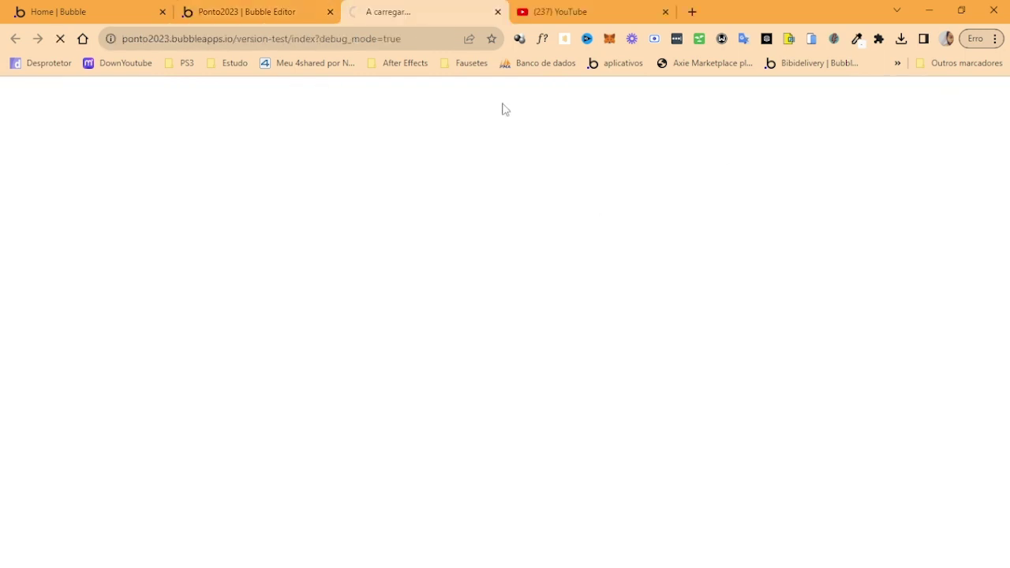
left_click(307, 6)
left_click(388, 9)
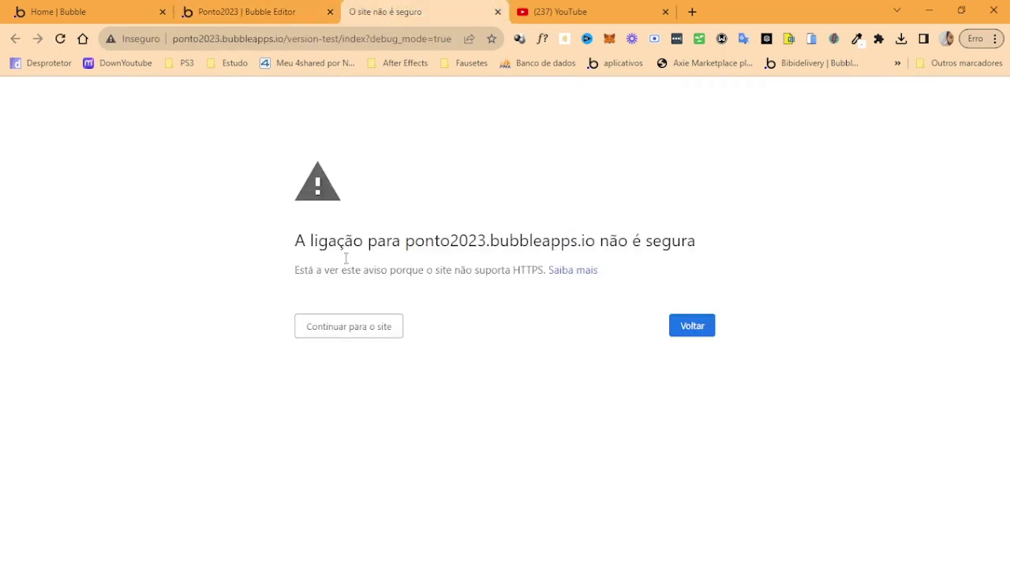
left_click(360, 325)
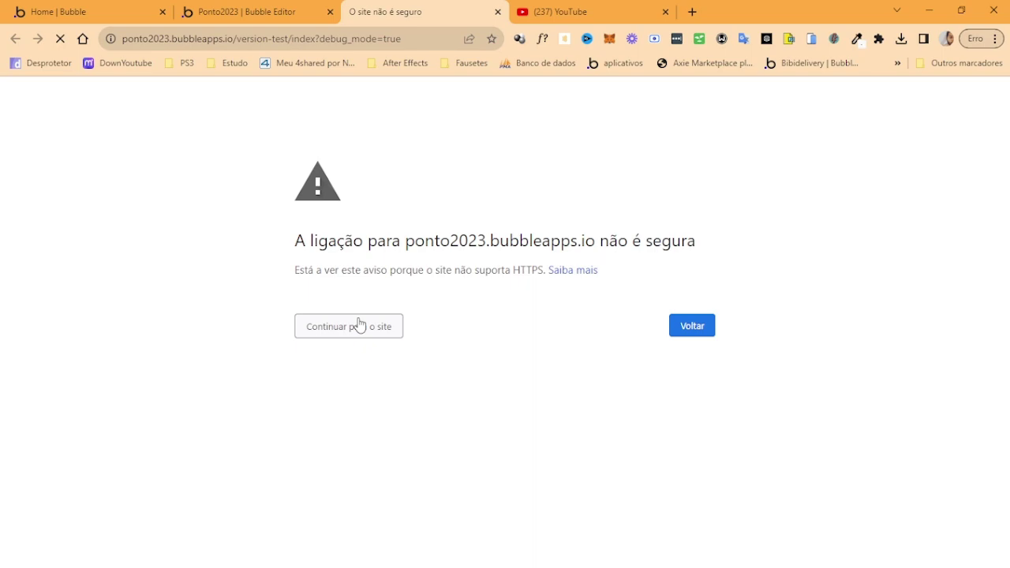
left_click(595, 9)
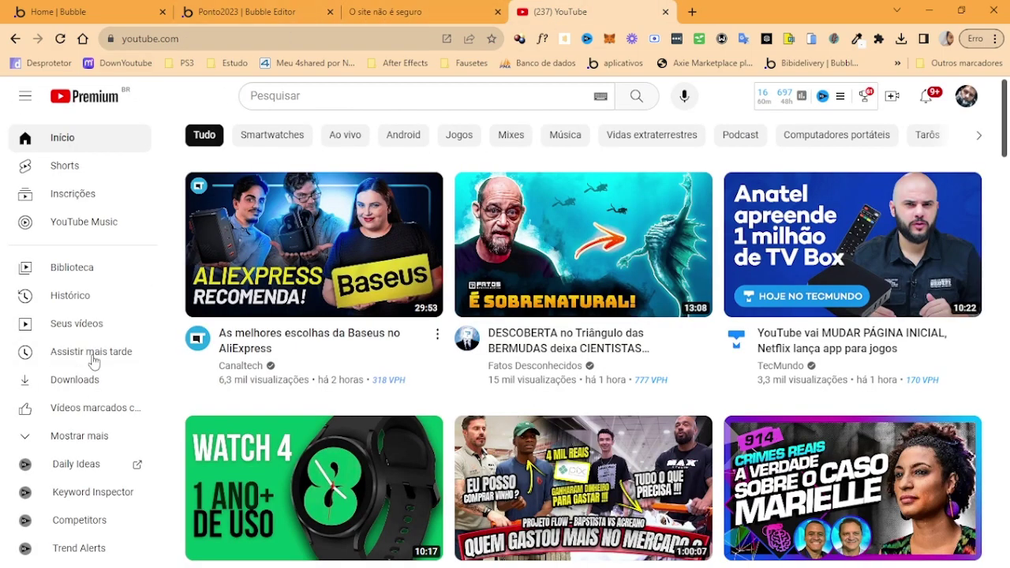
left_click(388, 11)
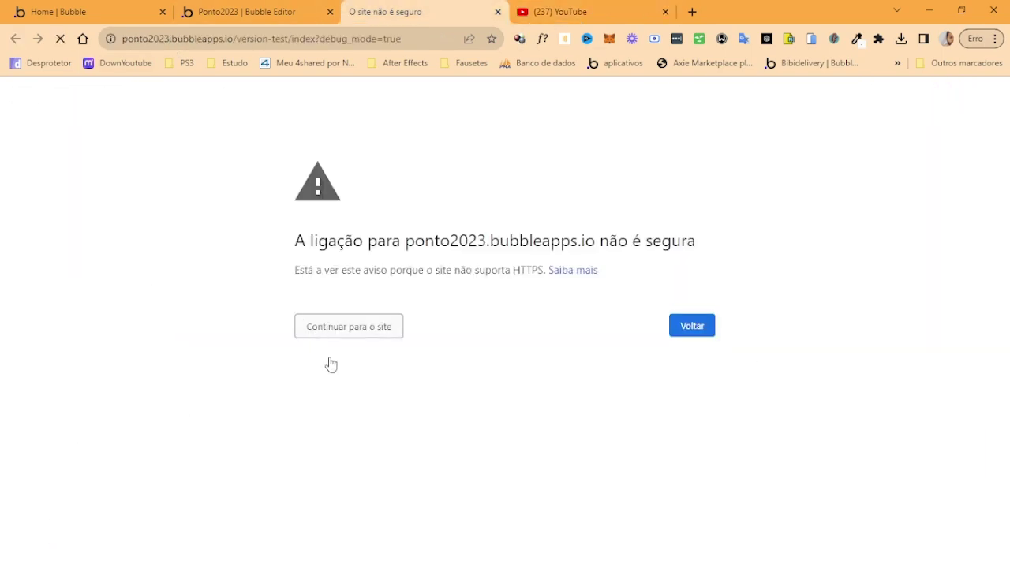
left_click_drag(401, 38, 311, 38)
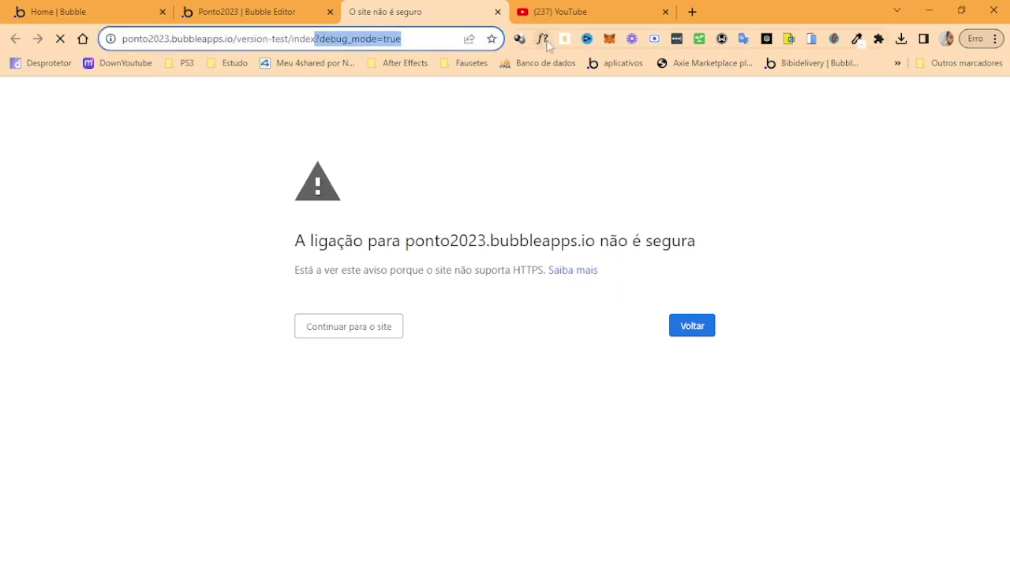
key("ctrl+a")
key("BackSpace")
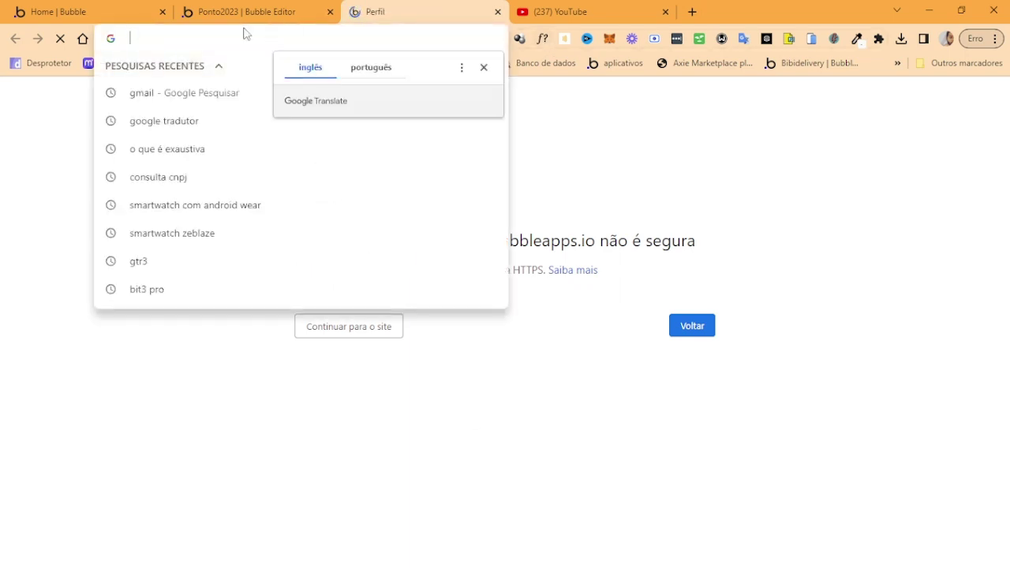
left_click(642, 259)
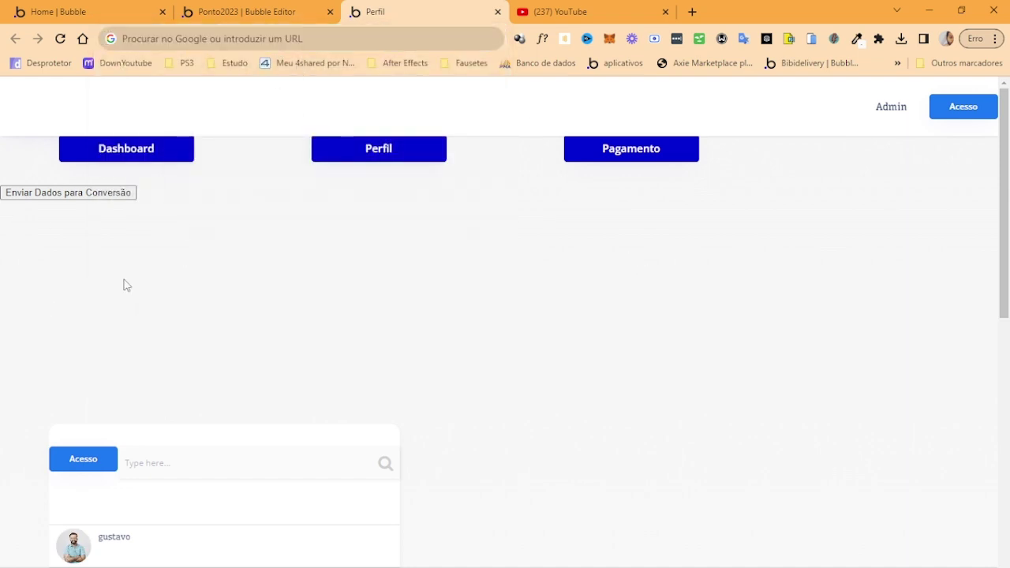
Step: Look through the previewed page from the navigation buttons down to the user list
scroll(126, 381, "down", 5)
scroll(126, 379, "up", 5)
scroll(126, 367, "down", 3)
scroll(119, 323, "up", 4)
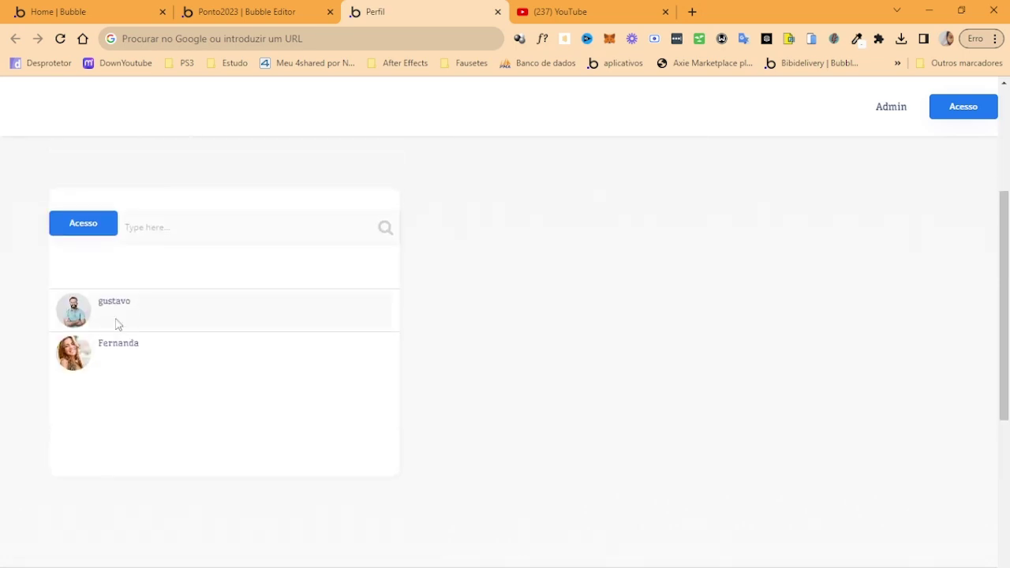
scroll(126, 264, "down", 5)
scroll(124, 261, "up", 5)
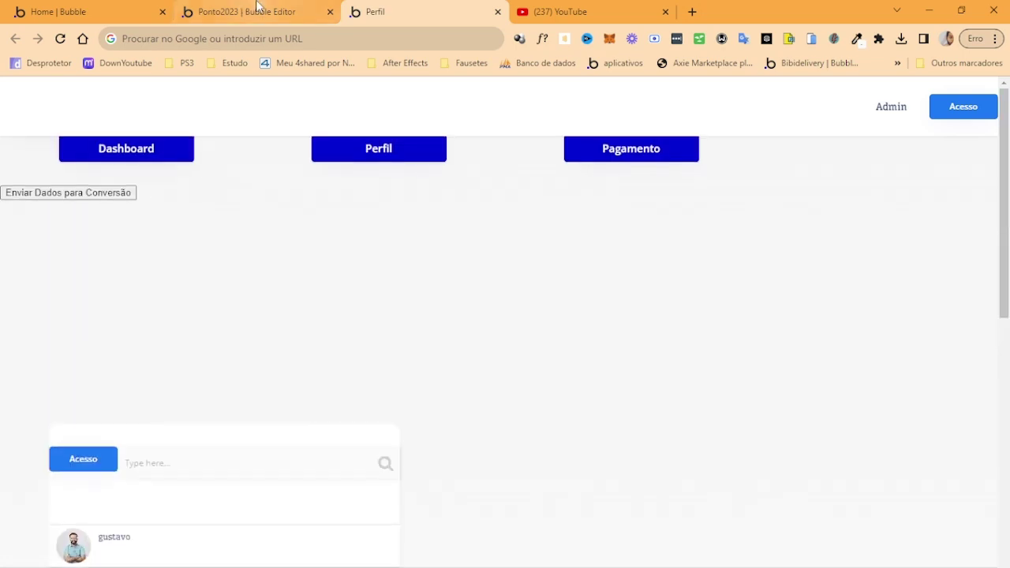
Step: In the Bubble editor, examine the index page's layout settings and the floating header group's layout and appearance settings
left_click(261, 11)
left_click(201, 244)
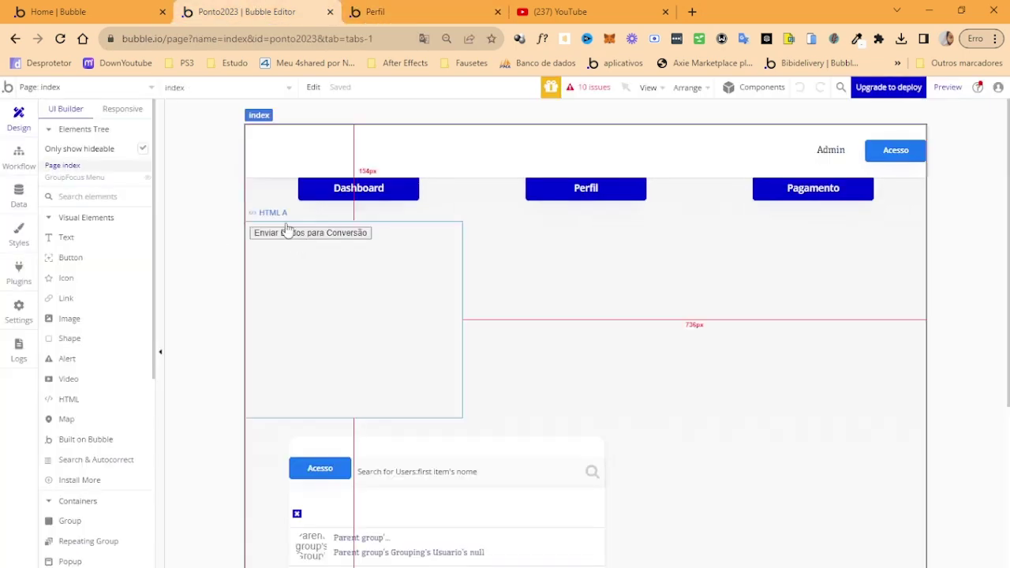
double_click(232, 230)
left_click(836, 186)
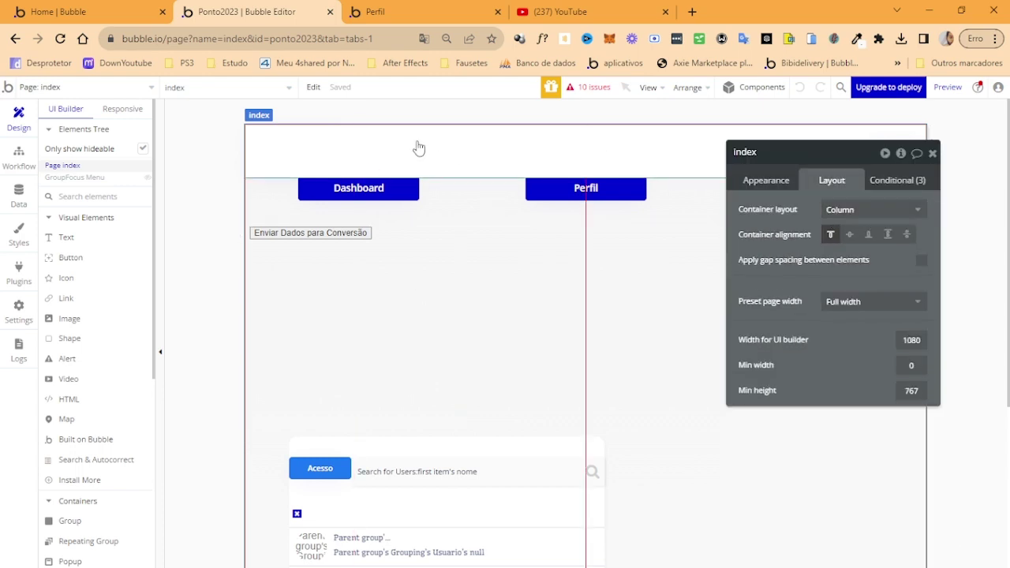
left_click(442, 172)
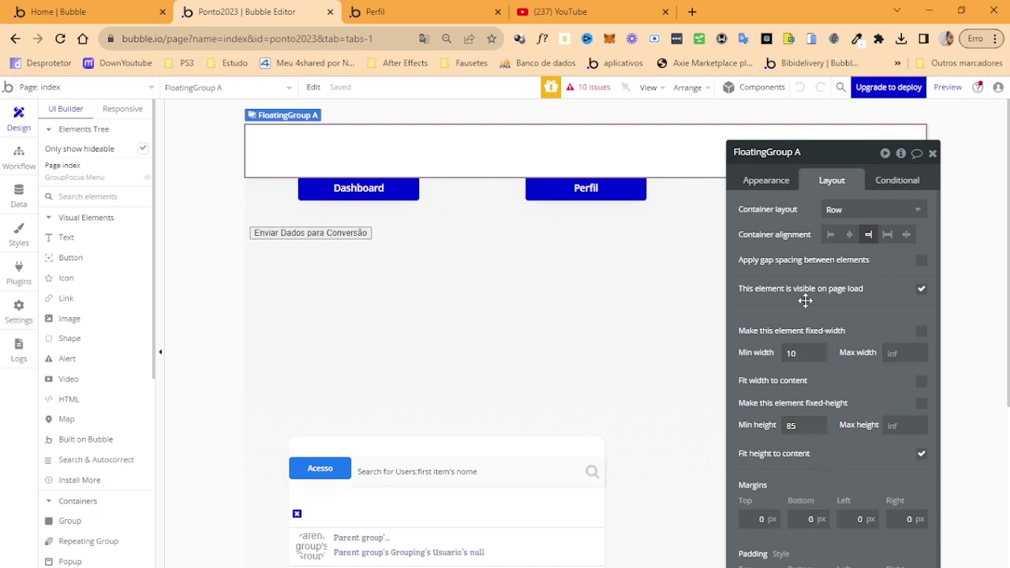
left_click(345, 8)
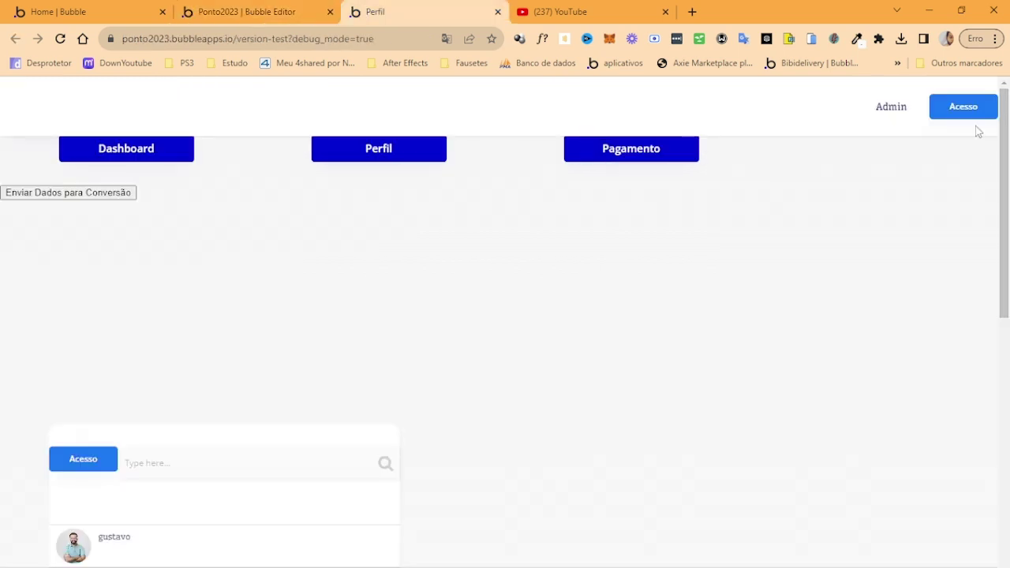
left_click(236, 11)
left_click(737, 183)
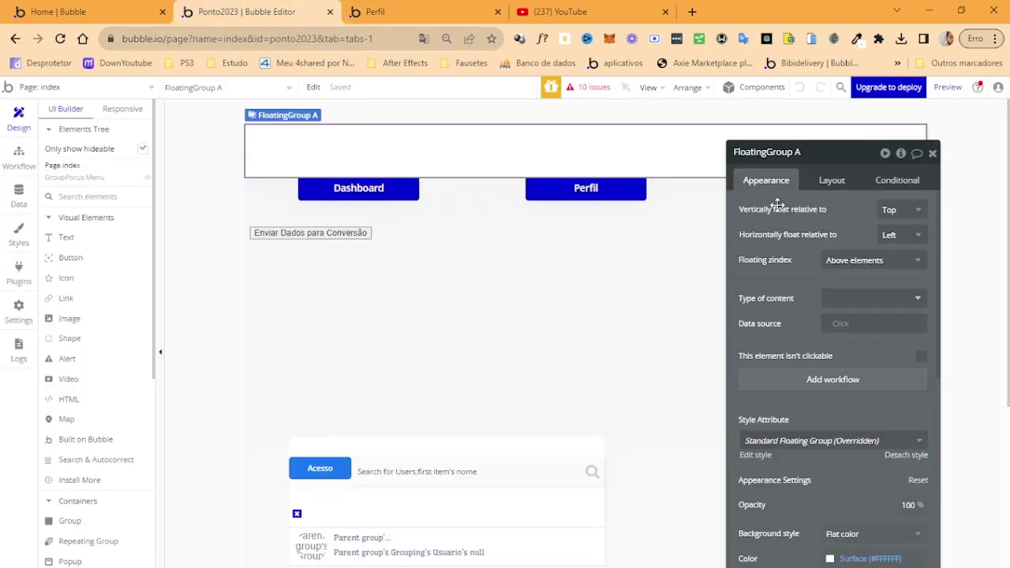
Step: Check in the page preview how the floating header behaves while the content scrolls
left_click(421, 9)
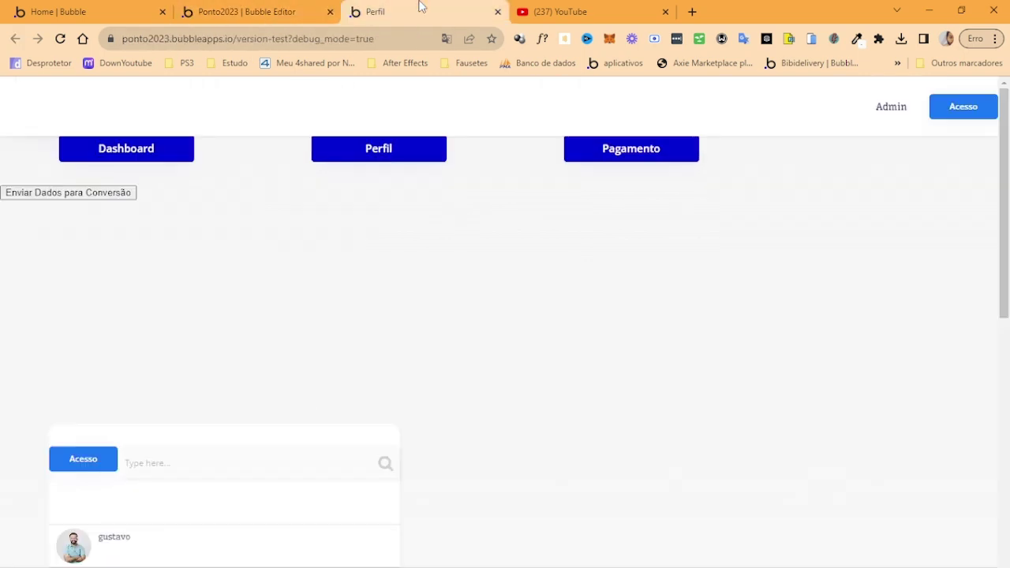
scroll(298, 221, "down", 5)
scroll(273, 142, "up", 5)
scroll(419, 169, "down", 5)
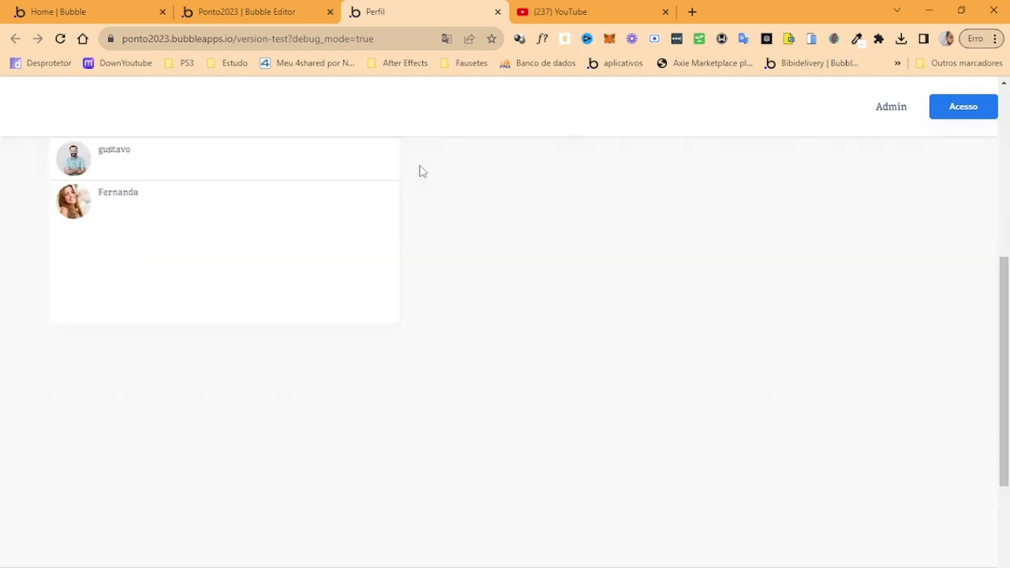
scroll(384, 160, "up", 5)
Step: Delete the HTML element containing the "Enviar Dados para Conversão" button from the index page in the Bubble editor
left_click(292, 11)
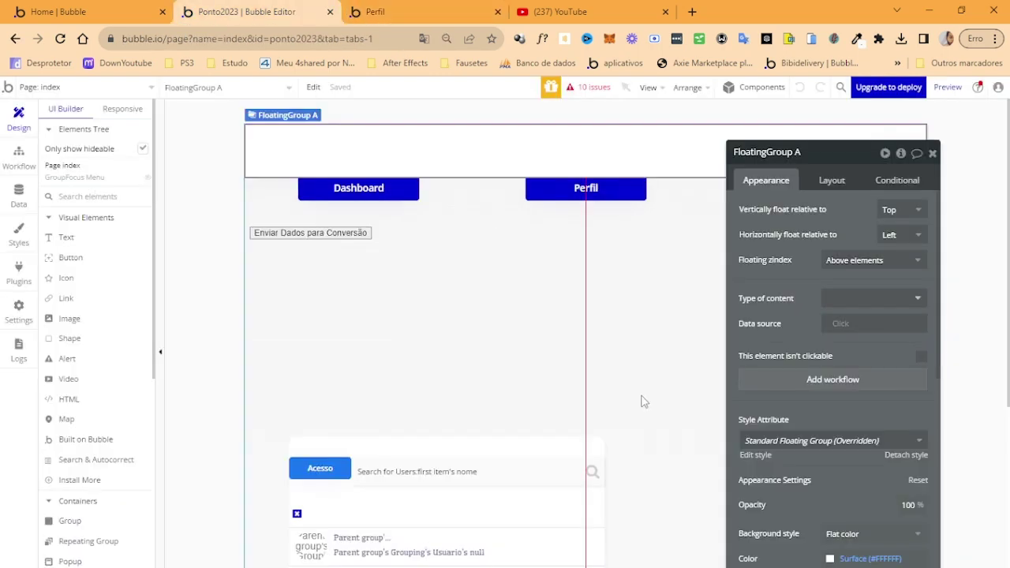
left_click(320, 298)
key("Delete")
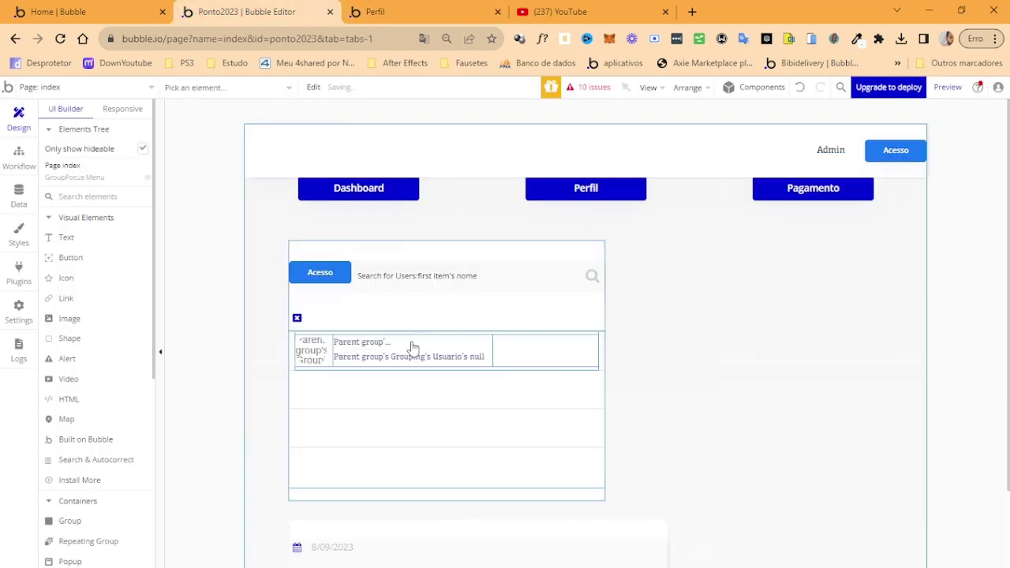
Step: Check the preview's user list, then delete Group B with the date field and time-record list from the index page
left_click(407, 11)
scroll(311, 508, "down", 6)
scroll(310, 507, "up", 2)
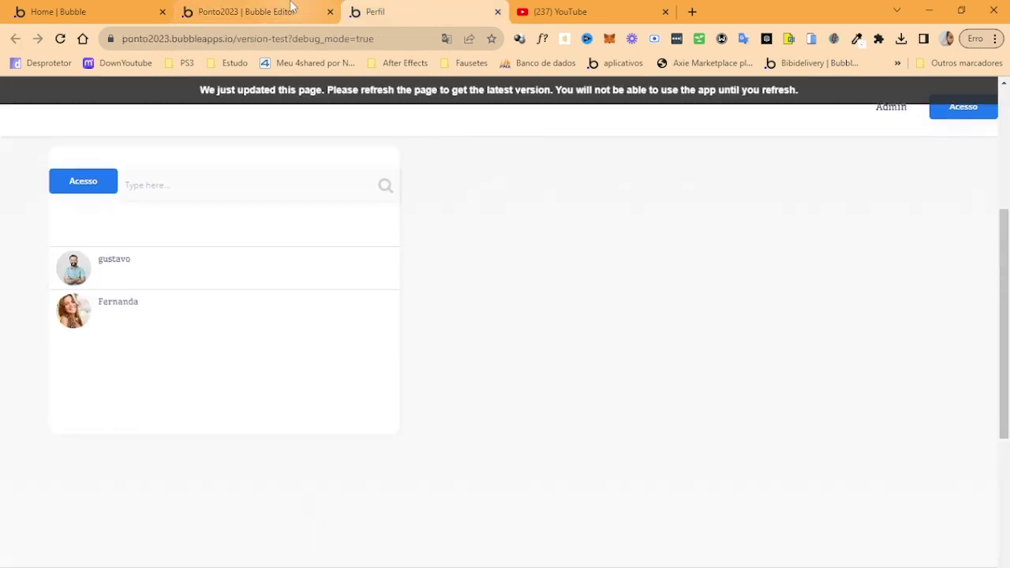
left_click(293, 11)
scroll(490, 467, "down", 3)
left_click(525, 341)
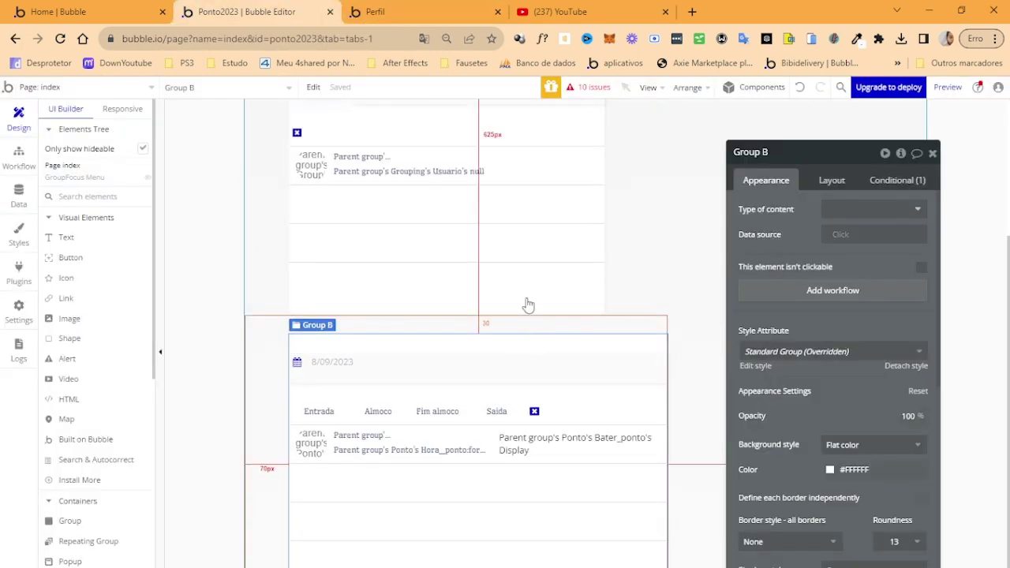
scroll(442, 366, "up", 3)
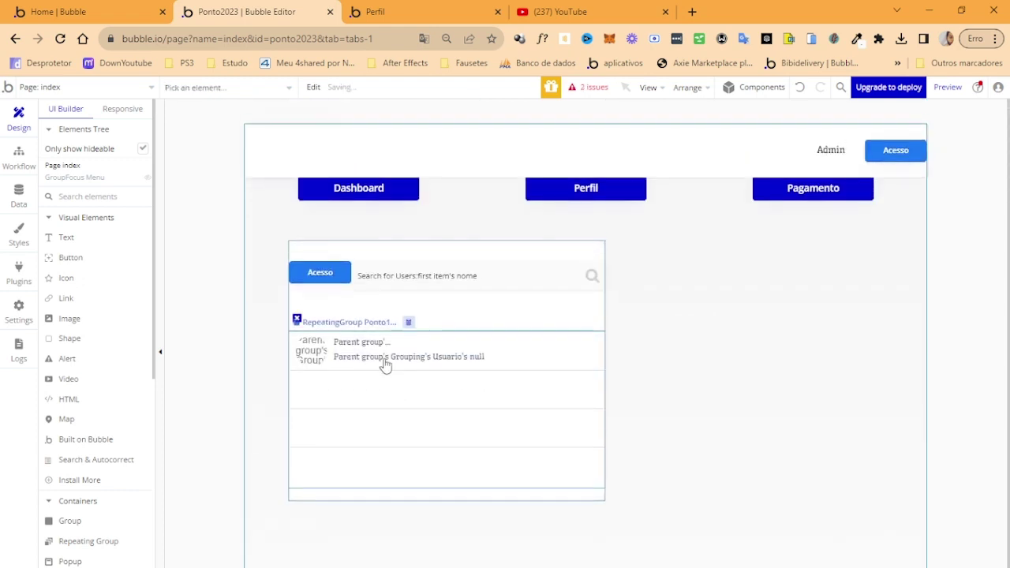
Step: Set the left margin of Group usuario55 to 0 px and clear its maximum width
left_click(356, 255)
left_click(824, 188)
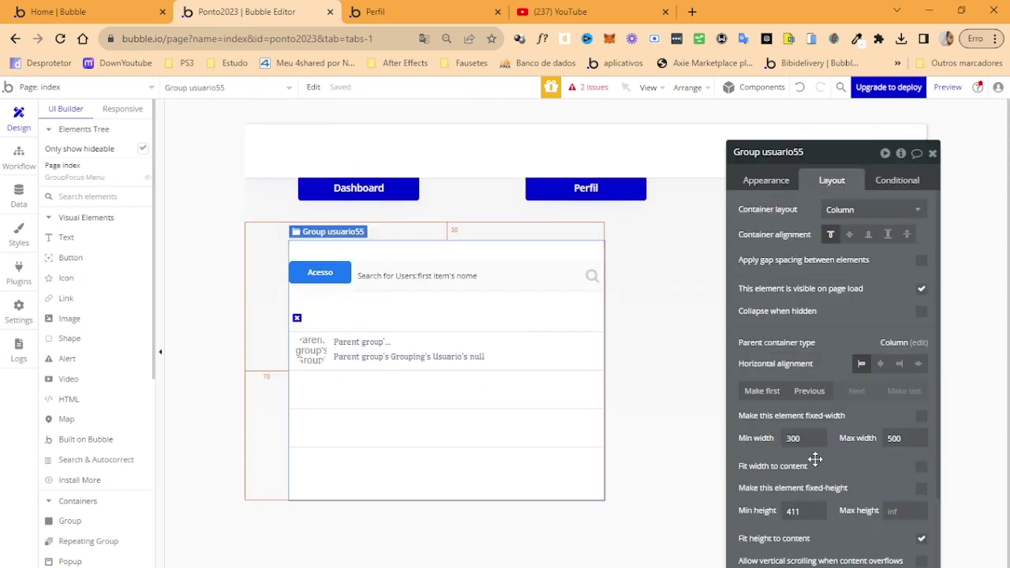
scroll(801, 481, "down", 2)
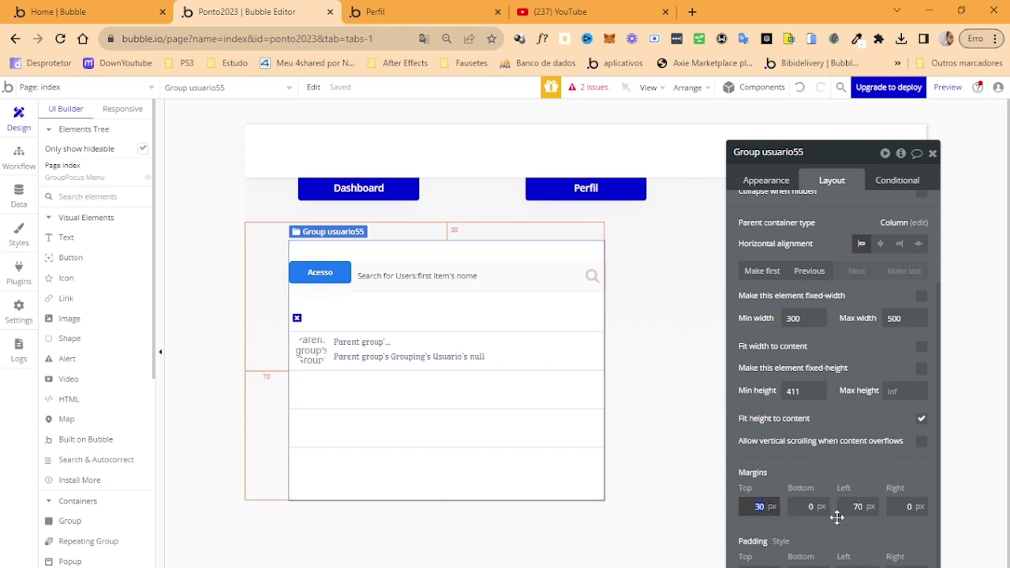
left_click(859, 507)
type("0")
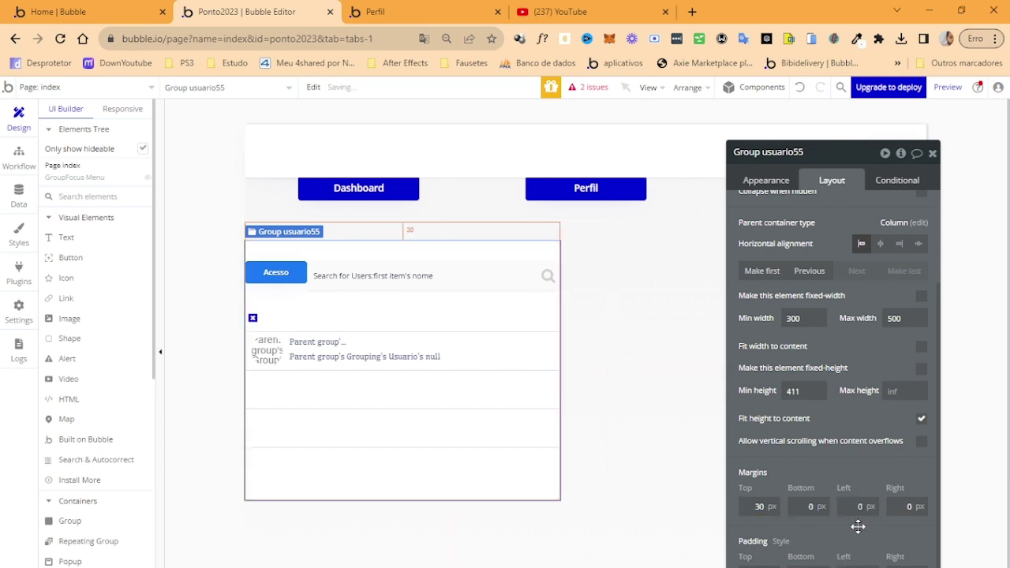
double_click(910, 317)
key("BackSpace")
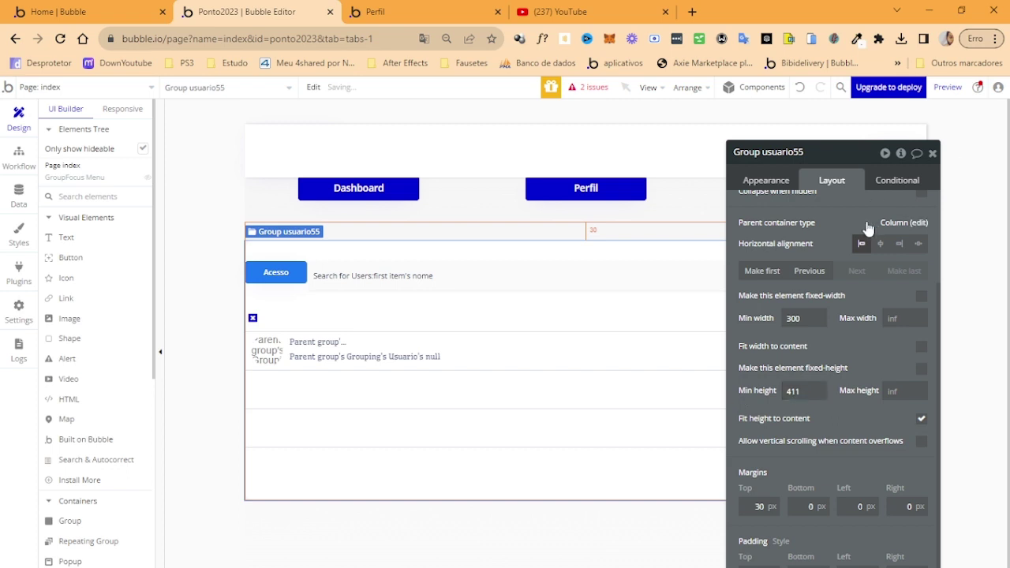
Step: Delete the header menu group holding the Dashboard, Perfil and Pagamento buttons
scroll(866, 237, "up", 3)
left_click(477, 203)
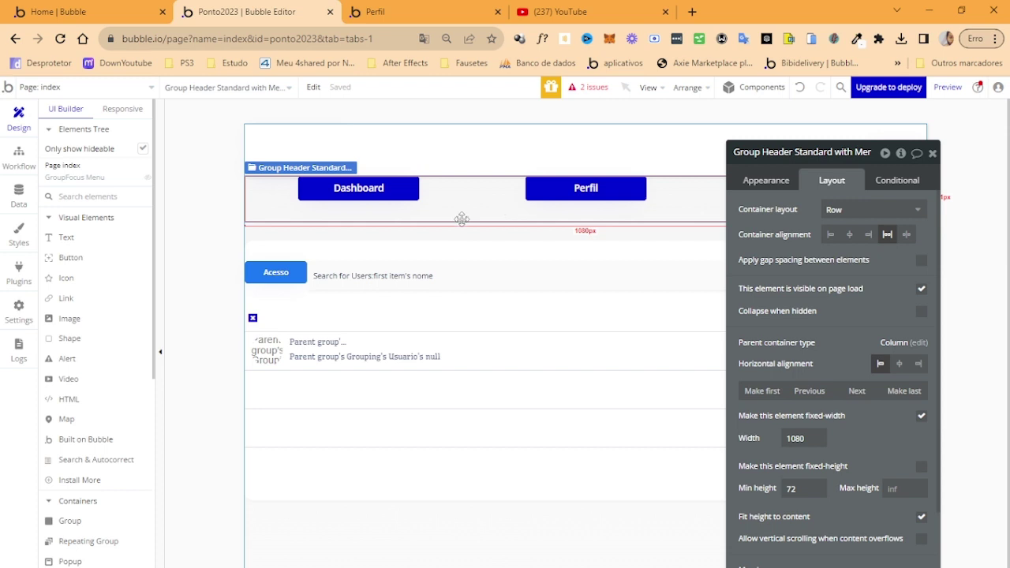
key("Delete")
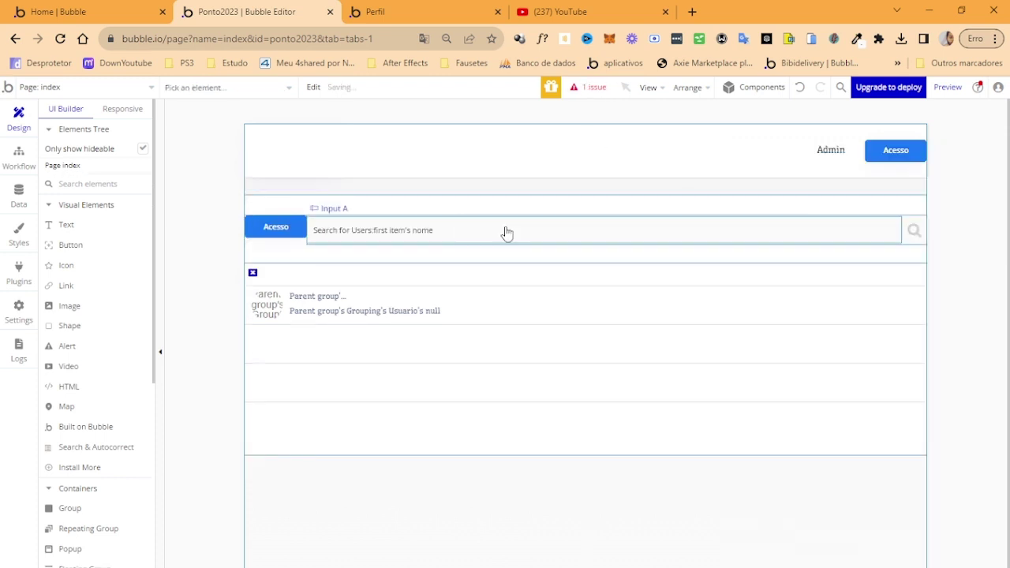
Step: Preview the index page and check its layout without the header menu, then return to the editor
left_click(360, 450)
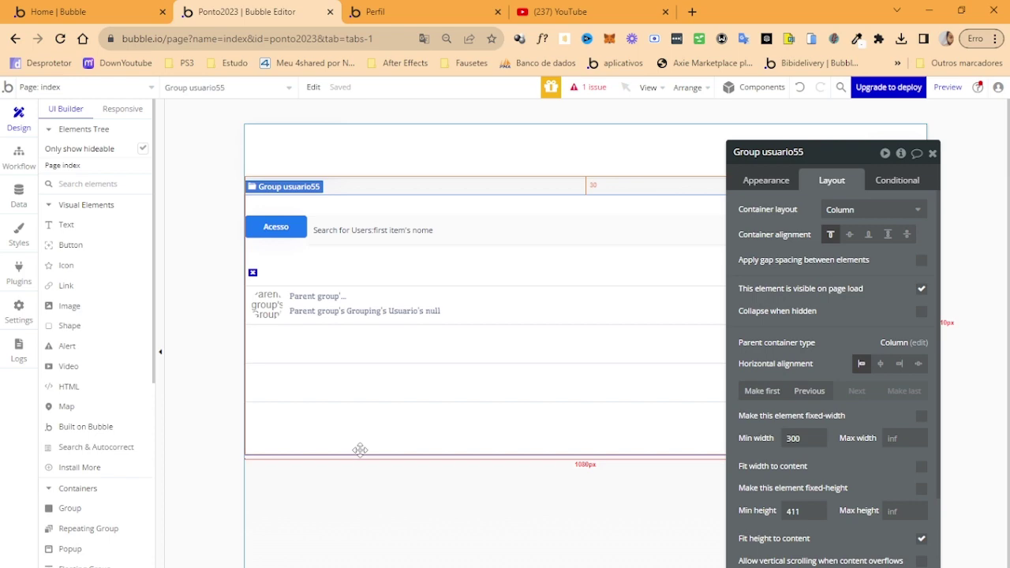
left_click(400, 10)
left_click(277, 9)
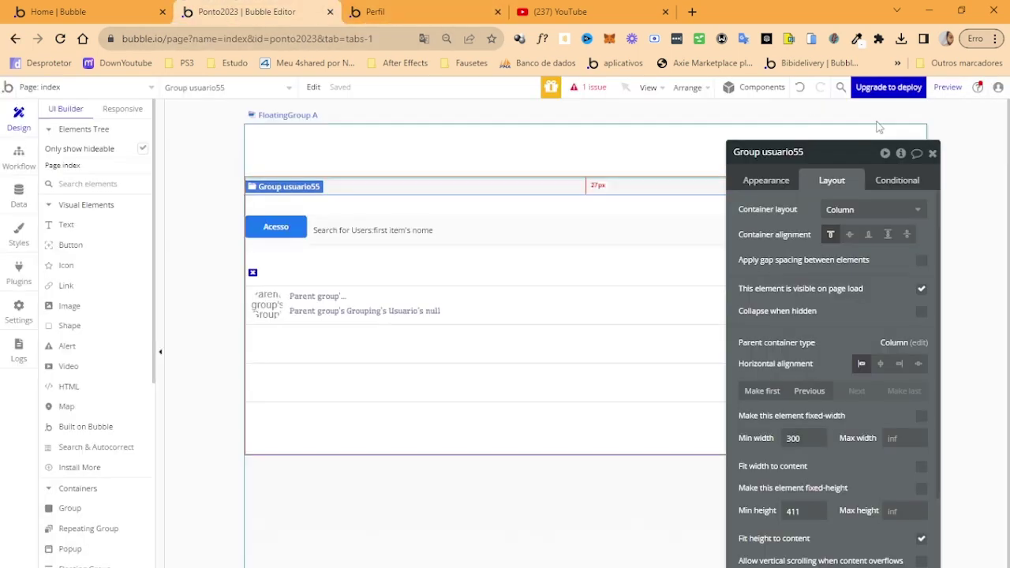
left_click(948, 86)
left_click(328, 6)
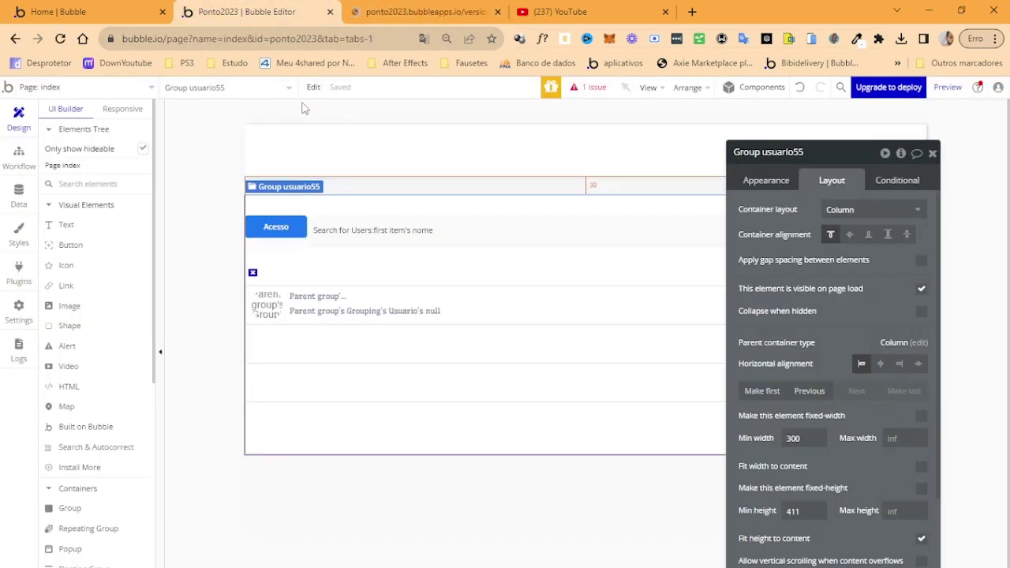
left_click(338, 139)
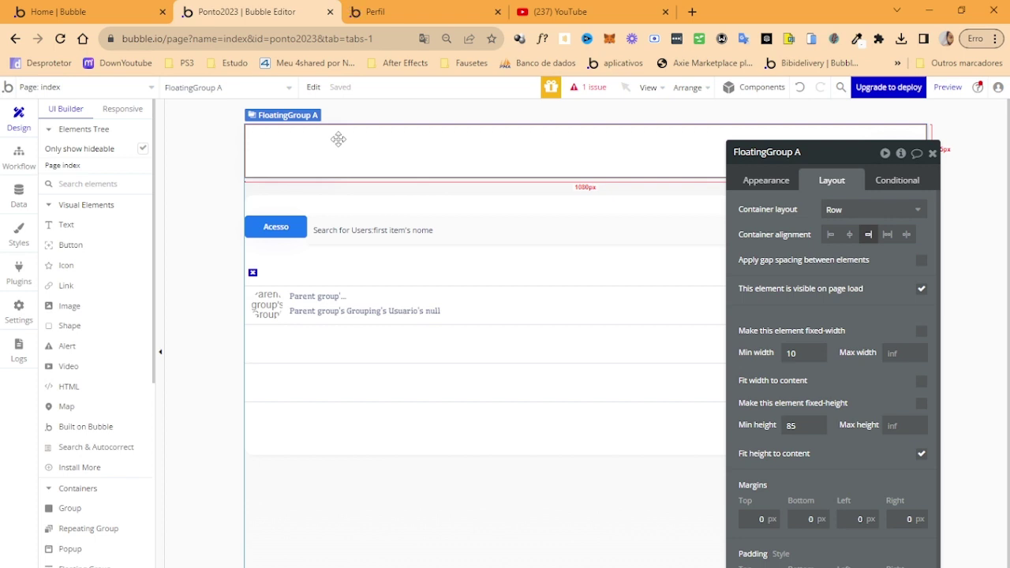
left_click(398, 5)
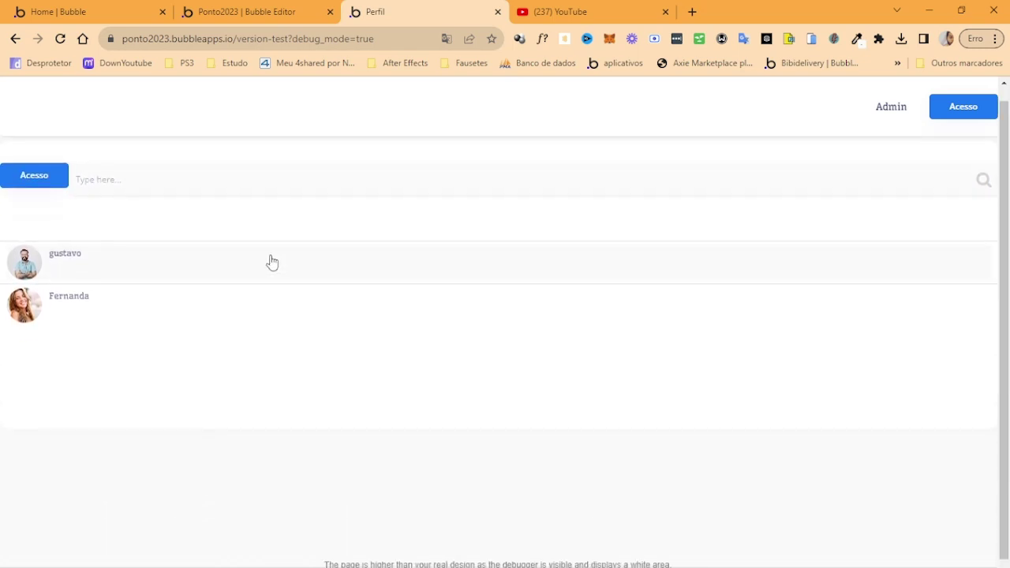
left_click(276, 6)
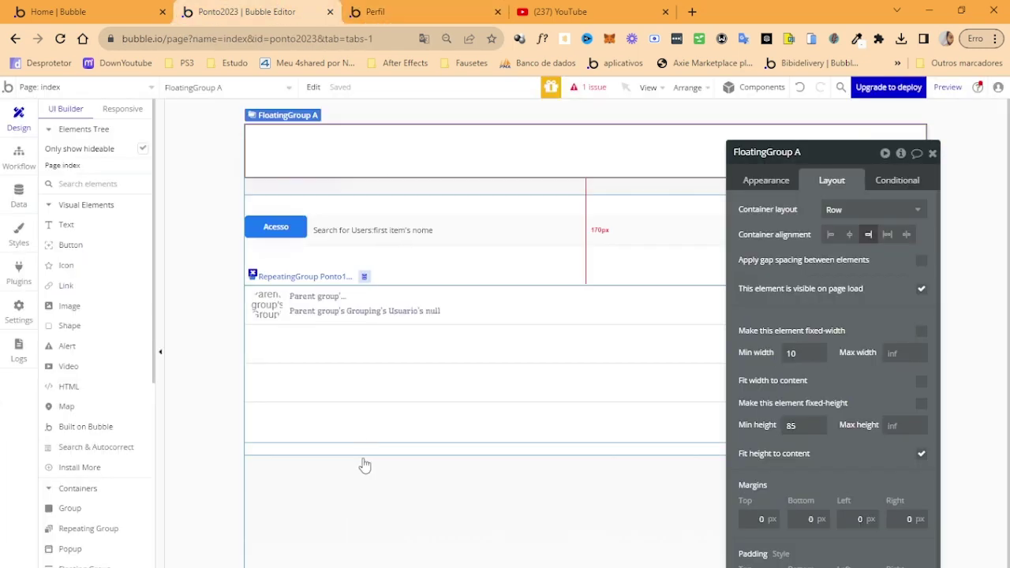
Step: Examine the properties of Group usuario55 and its repeating group, and the index page's container layout
left_click(287, 450)
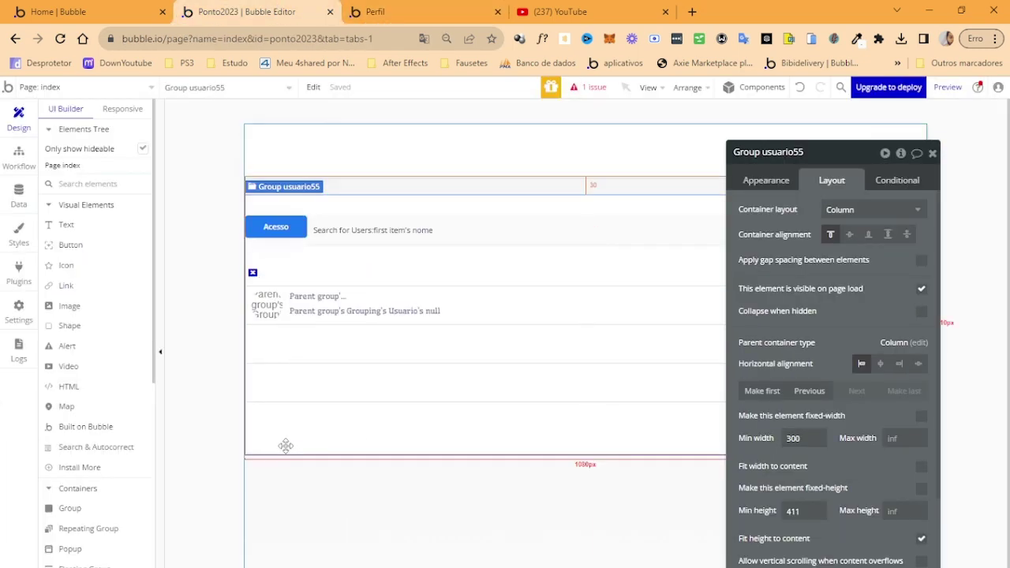
left_click(767, 179)
left_click(766, 151)
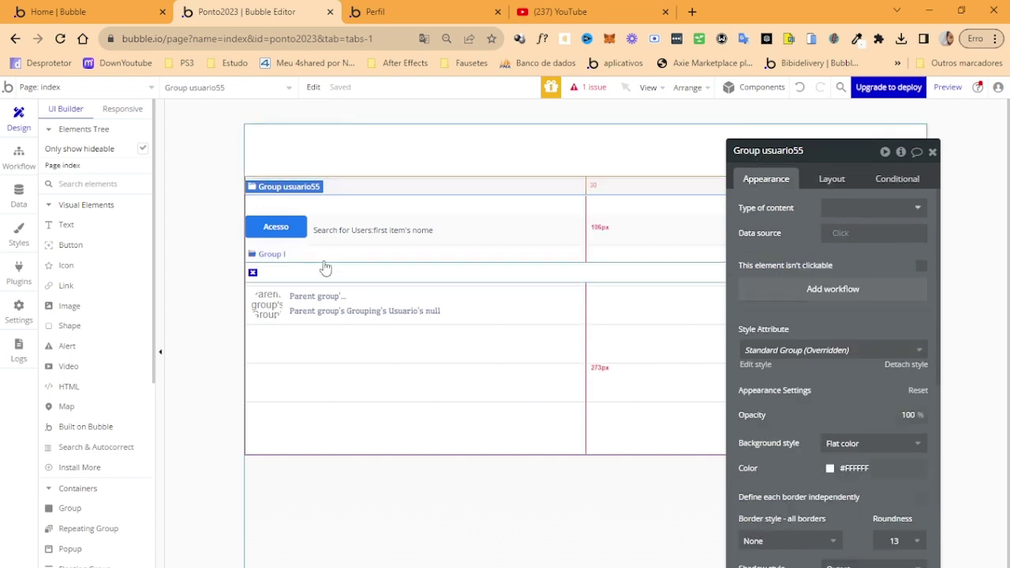
left_click(307, 404)
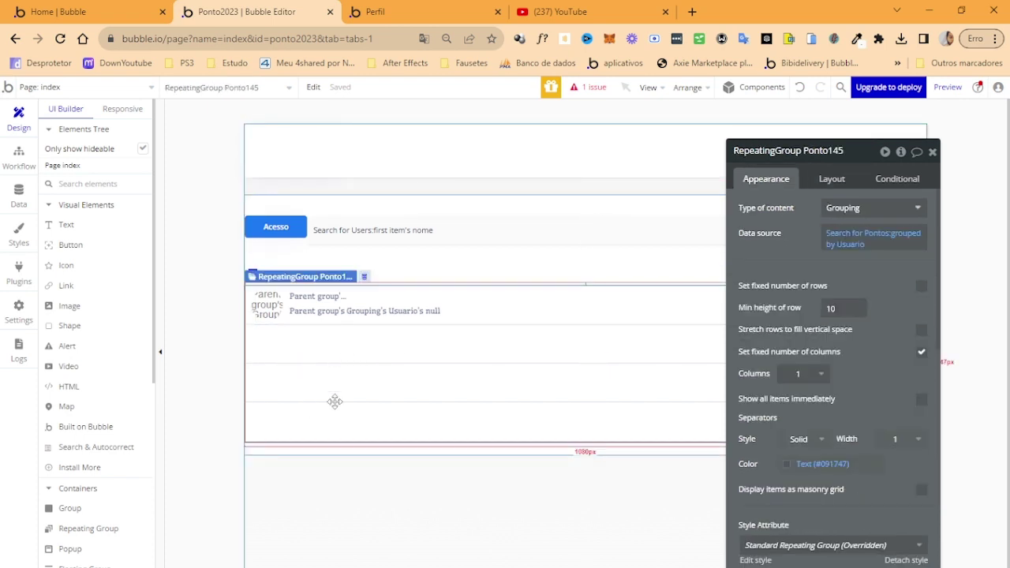
left_click(387, 450)
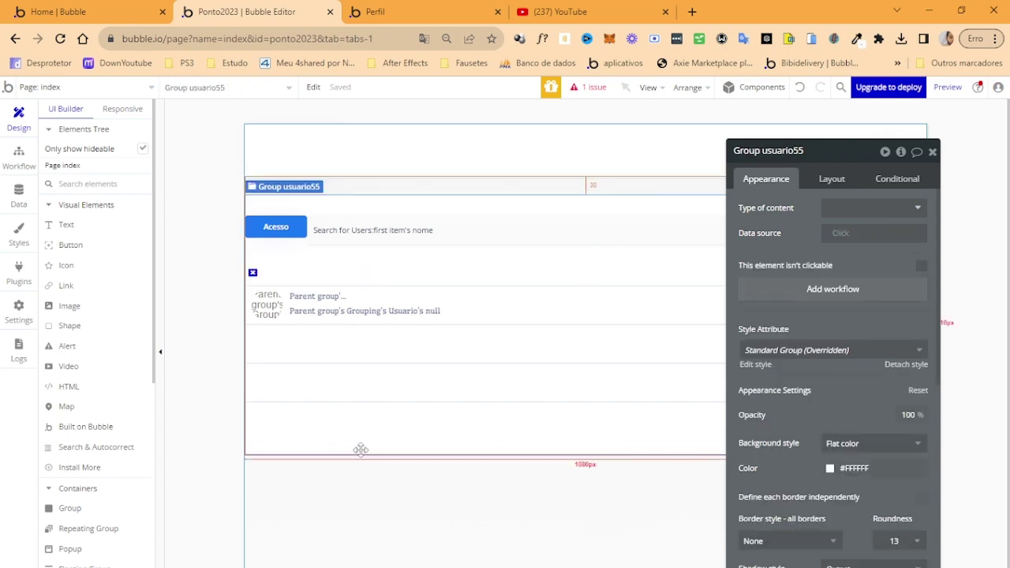
left_click(552, 11)
left_click(245, 11)
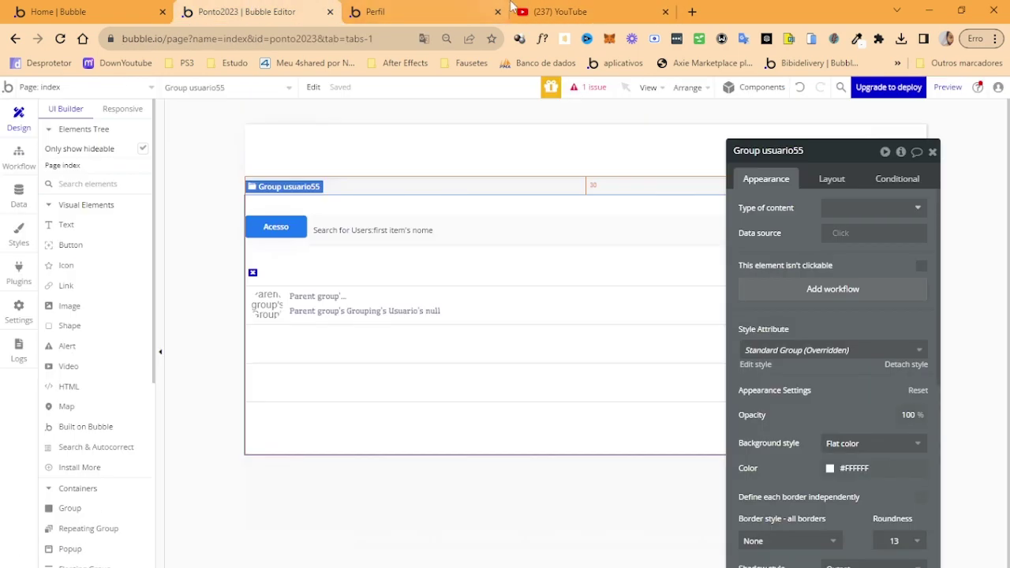
left_click(337, 496)
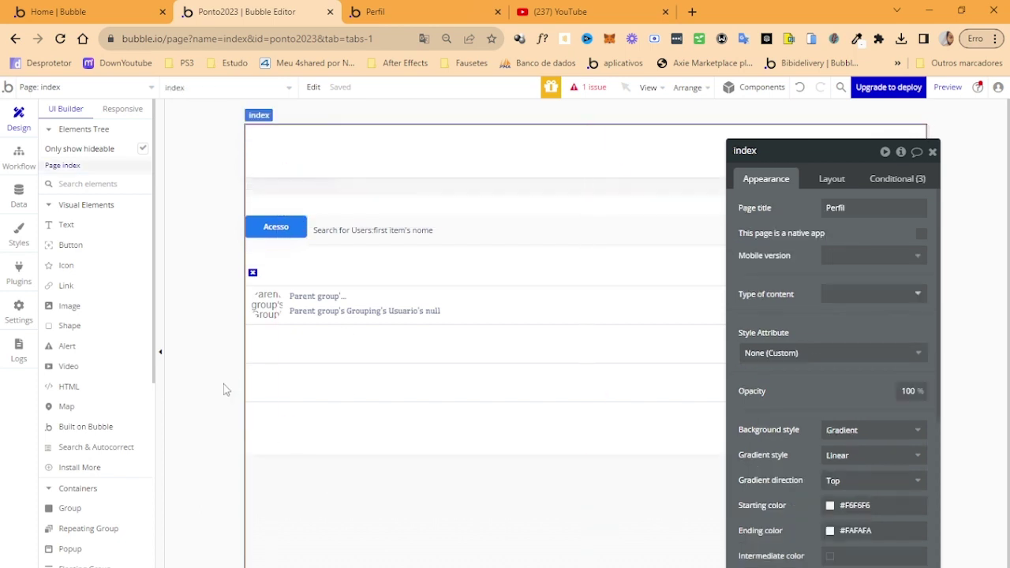
left_click(300, 457)
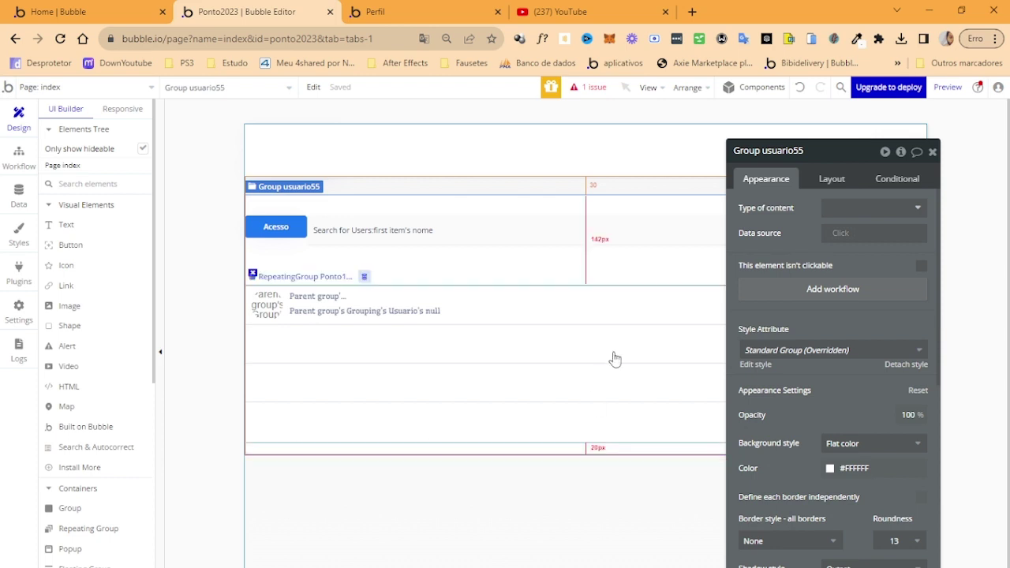
left_click(450, 482)
left_click(834, 179)
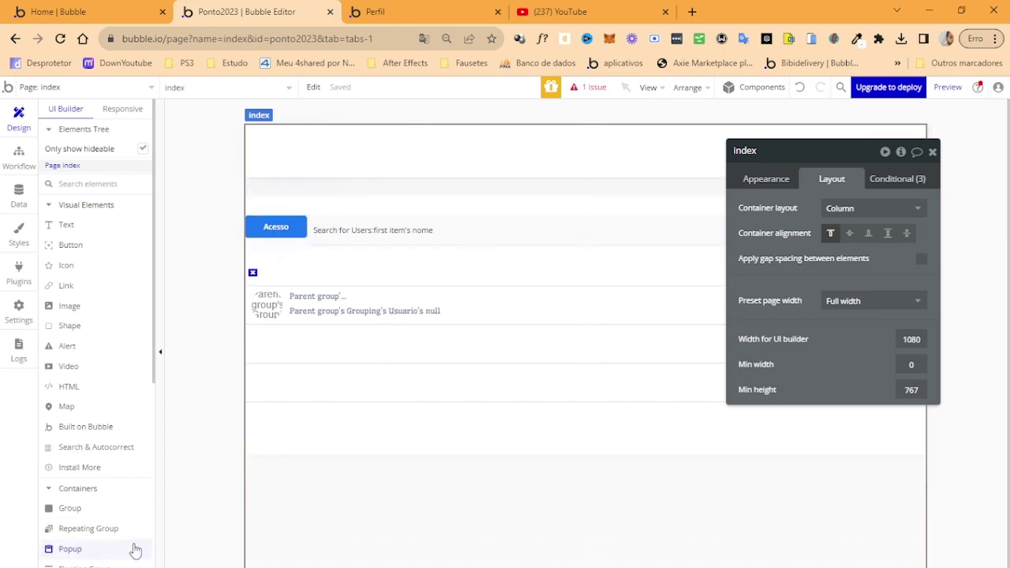
Step: Draw a new group about 293 px wide and 264 px high below Group usuario55 on the index page
scroll(110, 514, "down", 1)
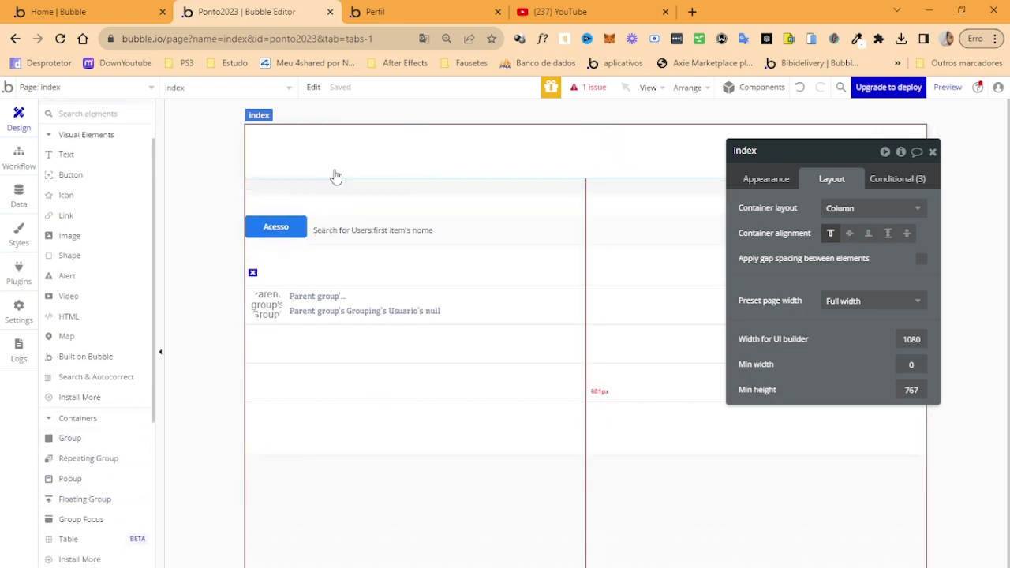
left_click(334, 174)
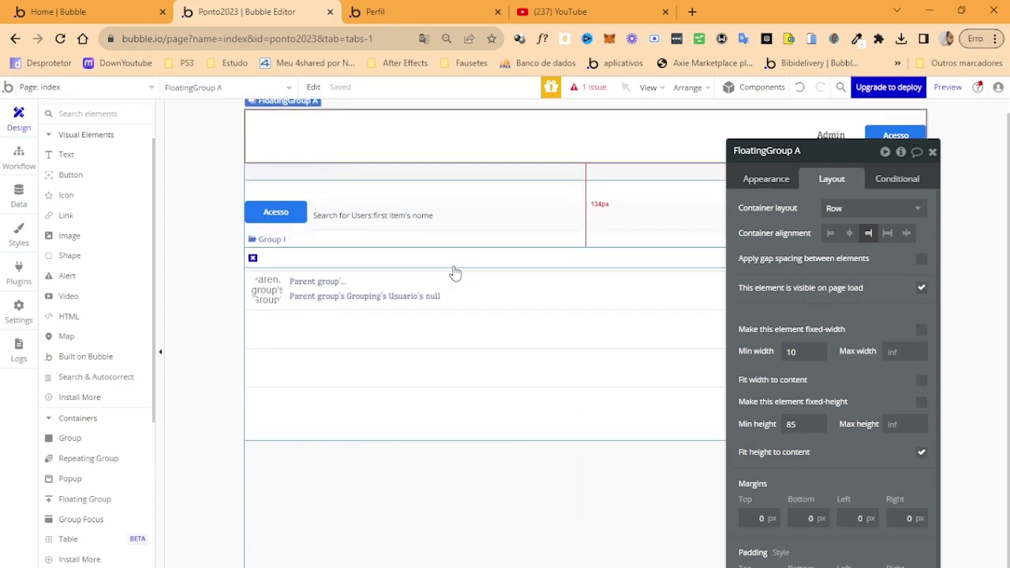
left_click(90, 442)
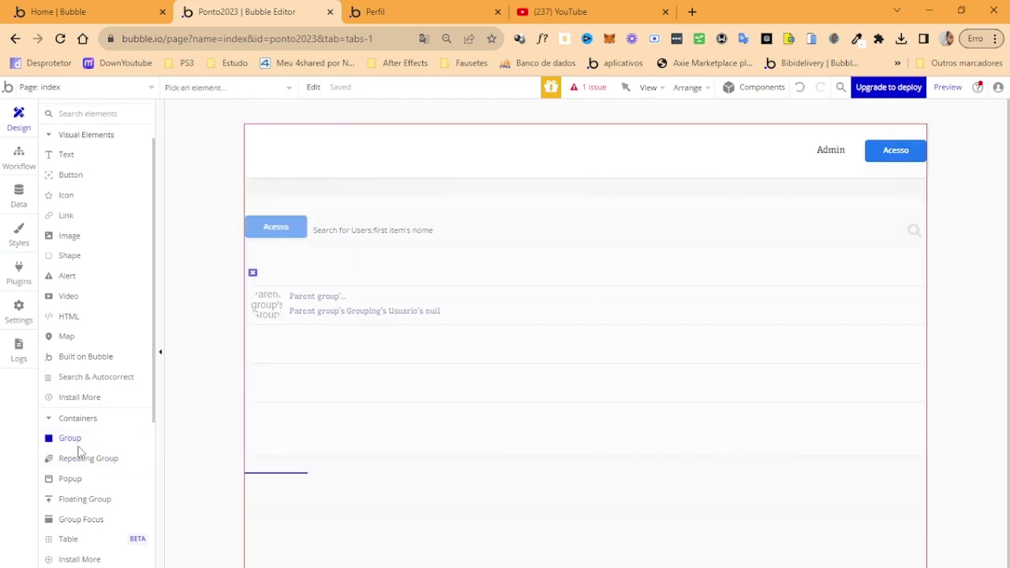
mouse_move(248, 461)
left_mouse_down()
mouse_move(413, 565)
mouse_move(431, 565)
left_mouse_up()
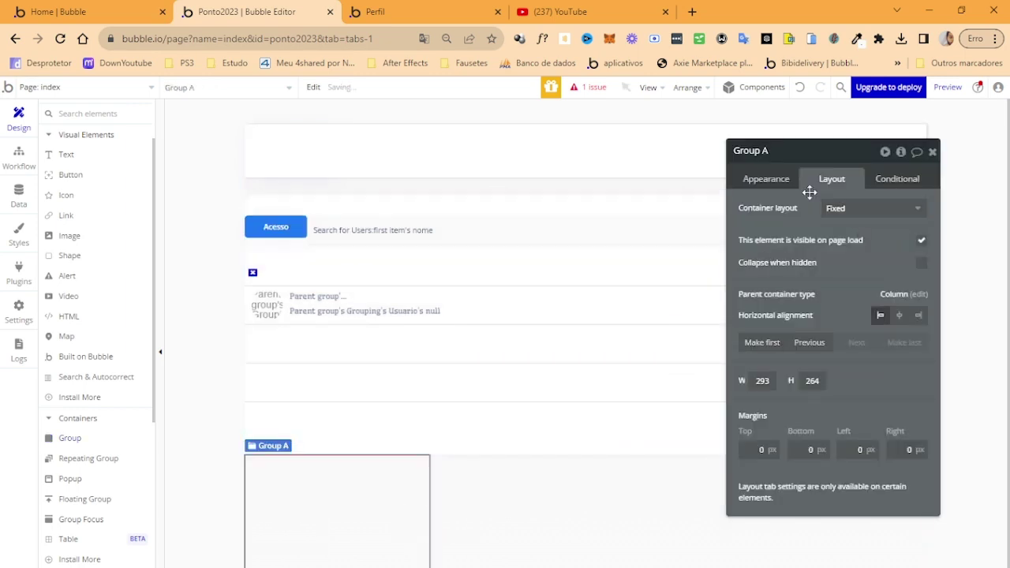
Step: Give the new Group A a flat color background in dark red (#890000)
left_click(766, 179)
left_click(884, 444)
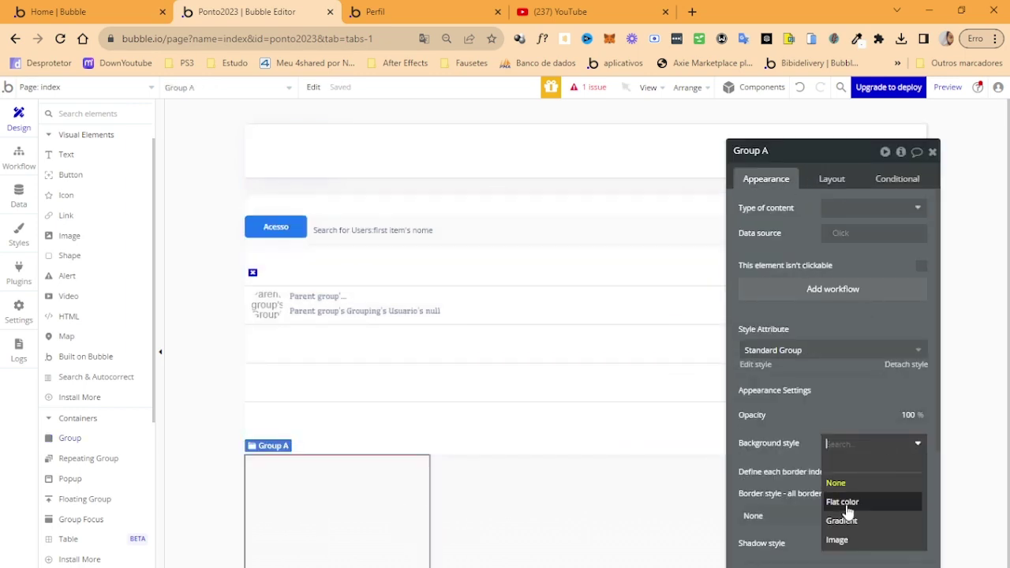
left_click(845, 500)
left_click(841, 471)
left_click_drag(838, 503, 956, 467)
left_click(956, 467)
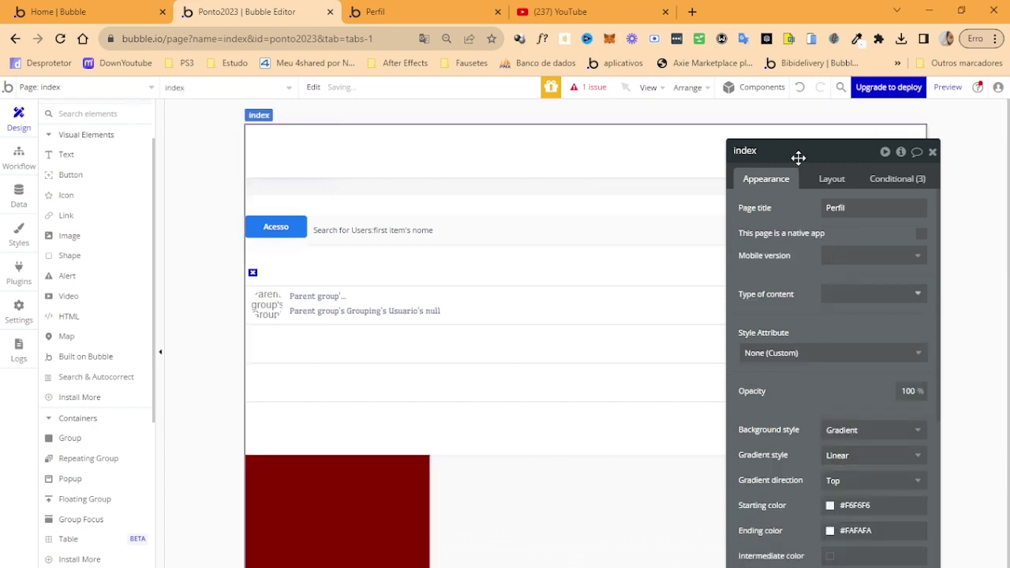
left_click(686, 88)
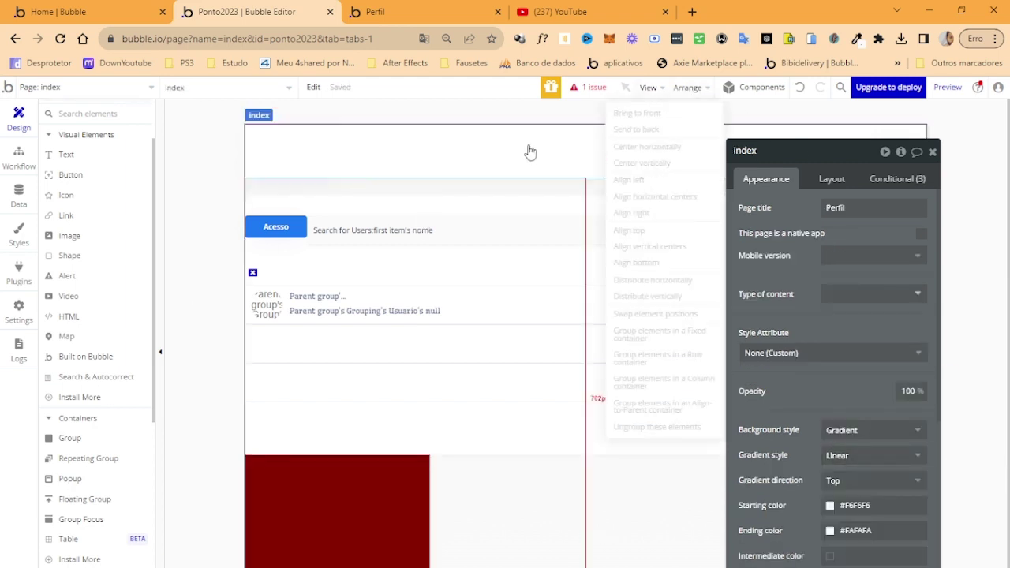
left_click(361, 499)
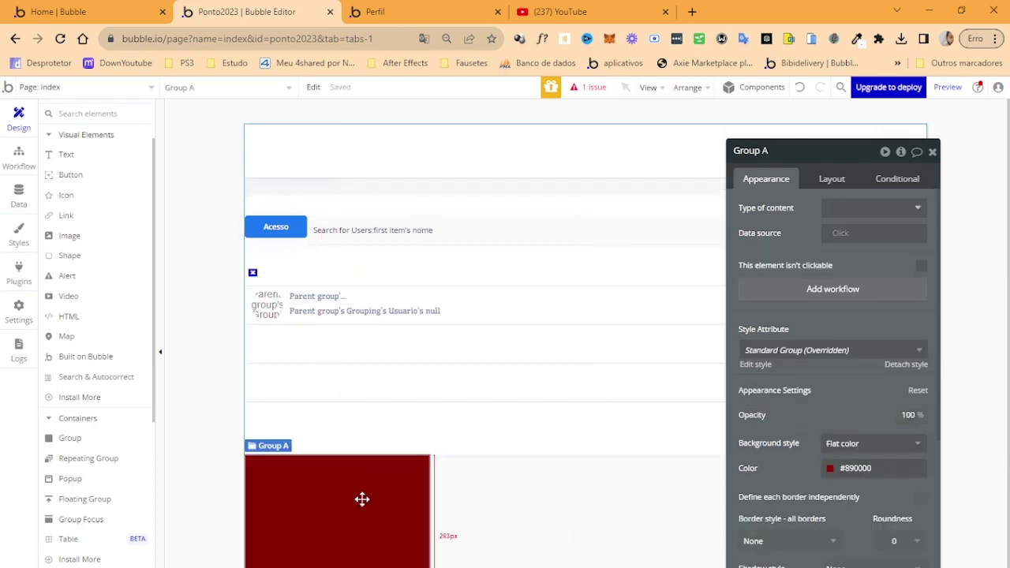
left_click(464, 449)
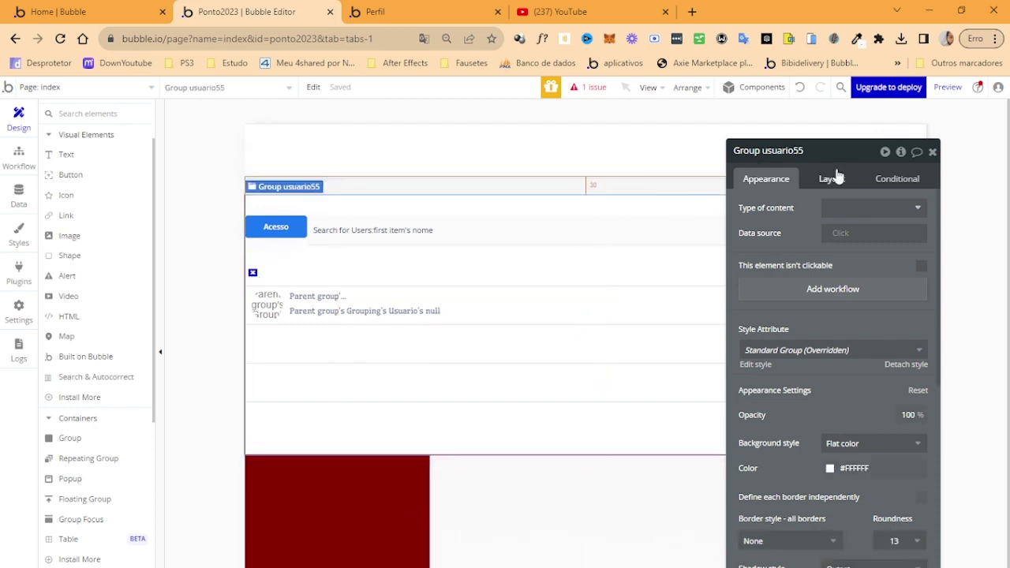
left_click(932, 151)
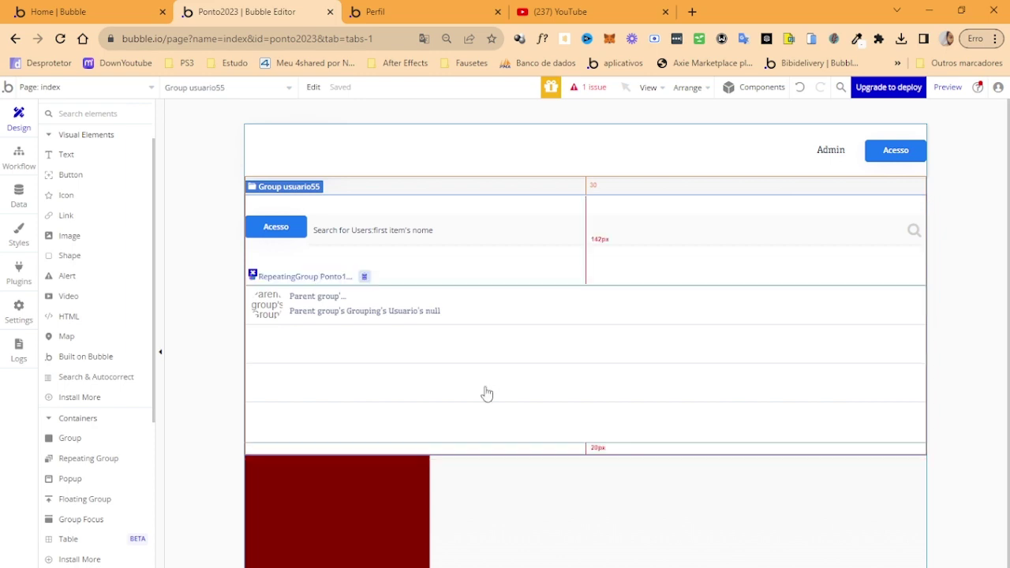
Step: Make the elements tree list all page elements instead of only the hideable ones
scroll(119, 218, "up", 2)
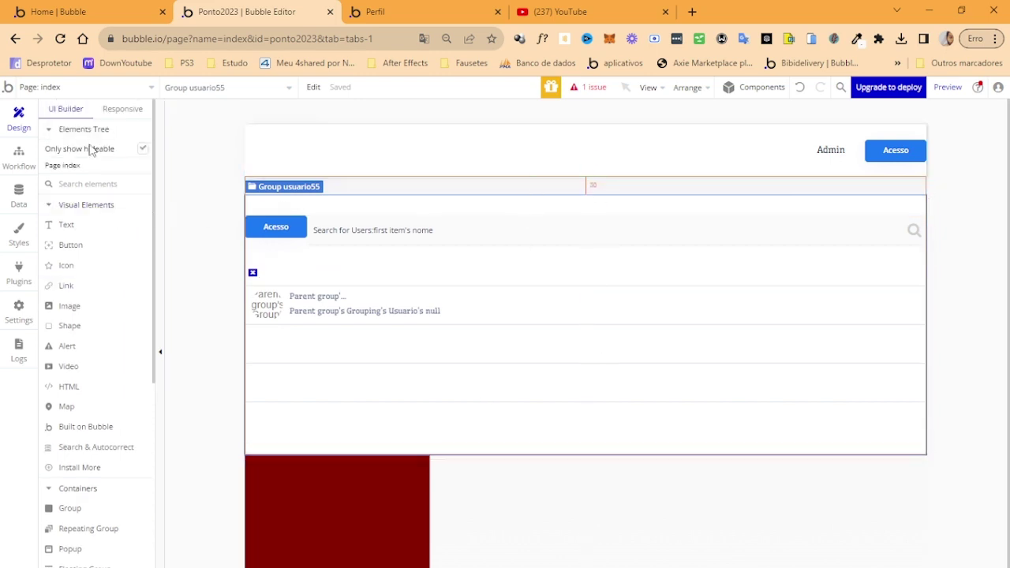
left_click(47, 130)
left_click(48, 131)
left_click(143, 149)
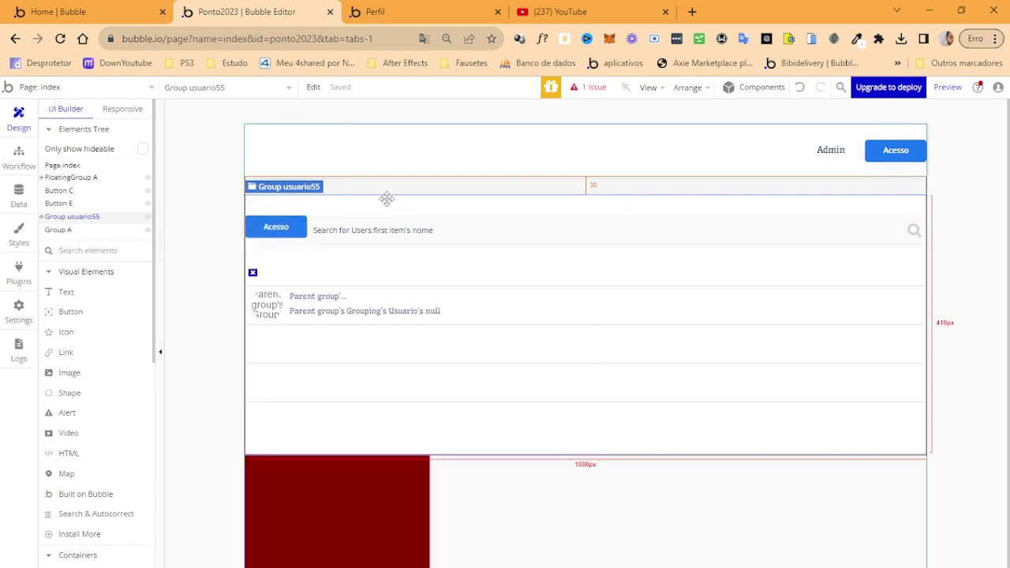
Step: Group Group usuario55 and the red Group A together in a Row container
right_click(337, 491)
mouse_move(442, 431)
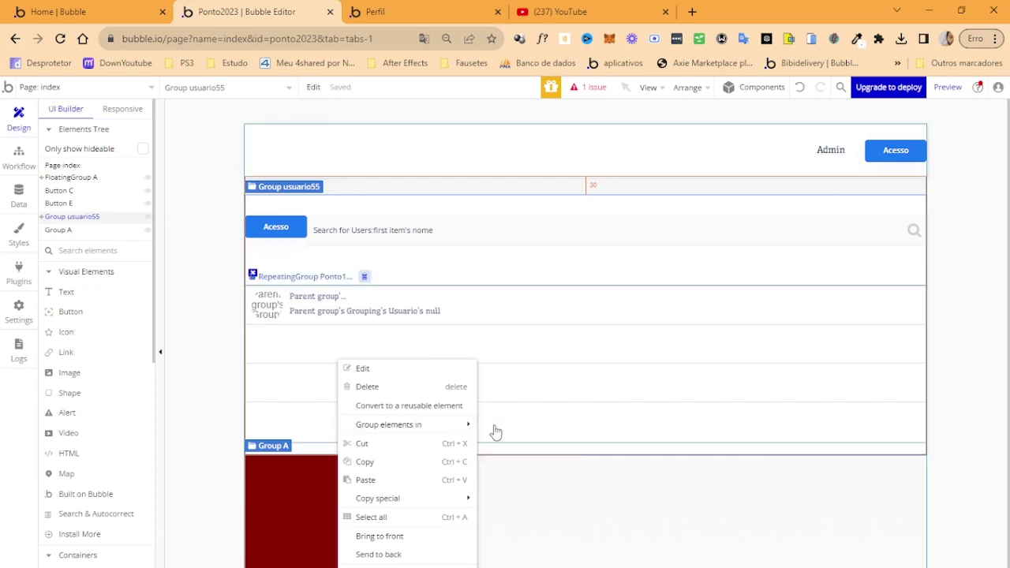
left_click(521, 443)
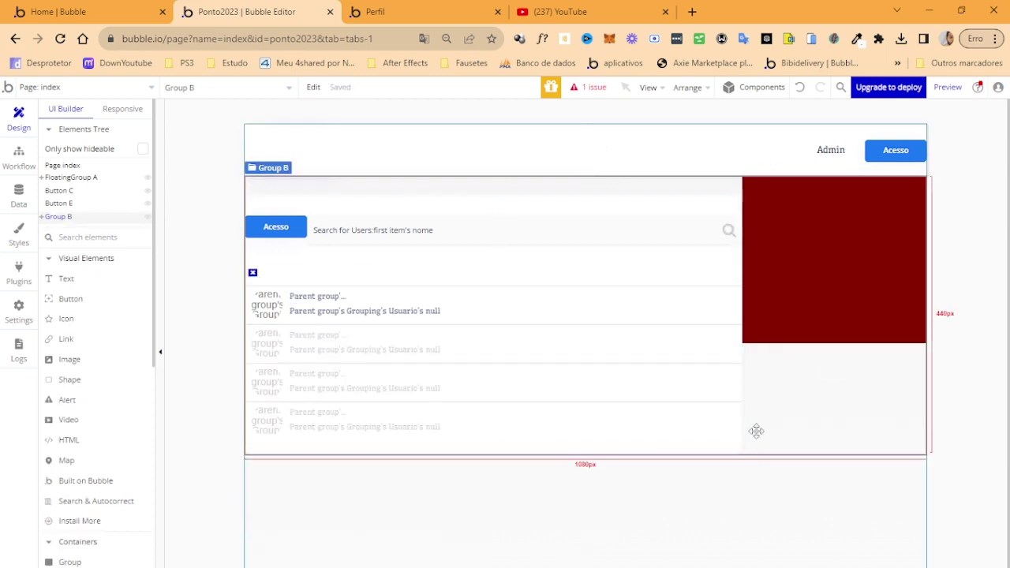
Step: Reload the page preview and check how the user list and the red group sit side by side
left_click(758, 320)
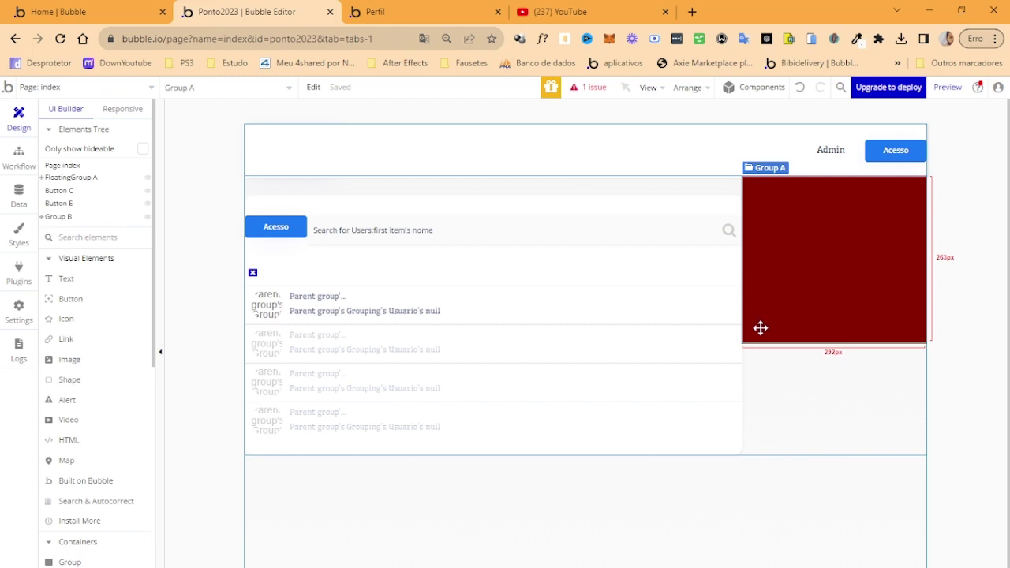
left_click(412, 8)
left_click(348, 38)
key("Return")
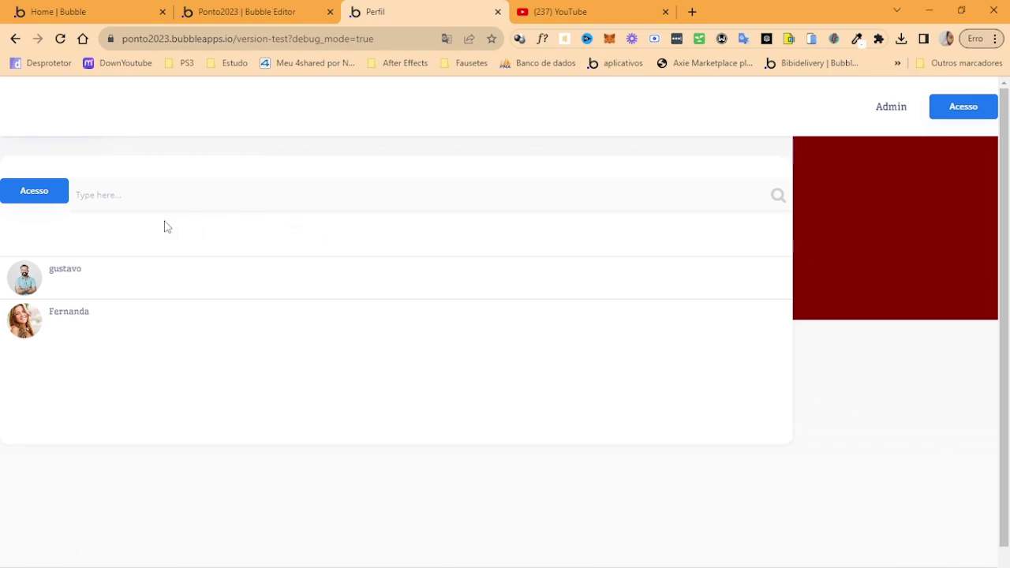
left_click(308, 11)
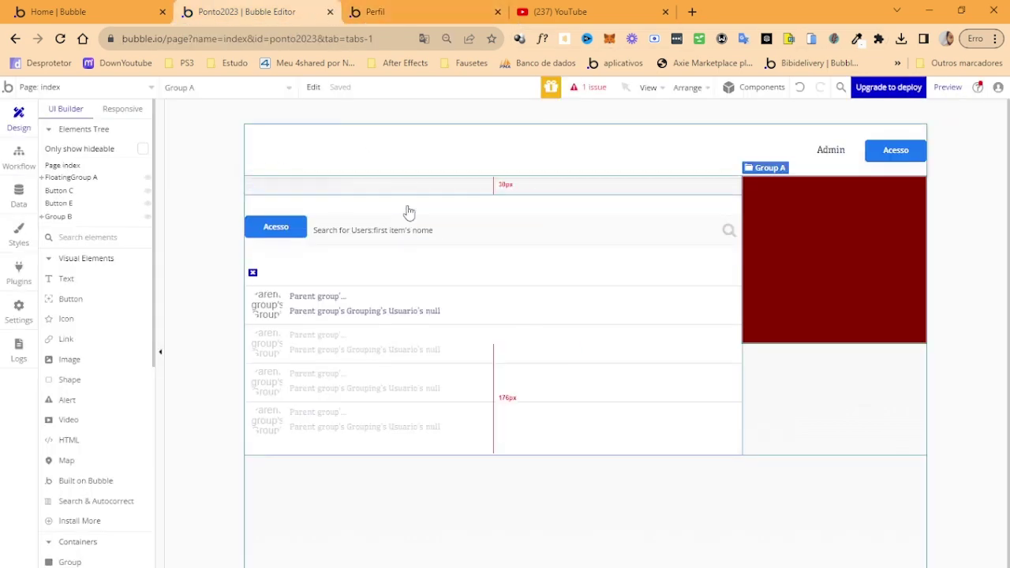
Step: Set the top margin of Group usuario55 to 0 px
left_click(696, 453)
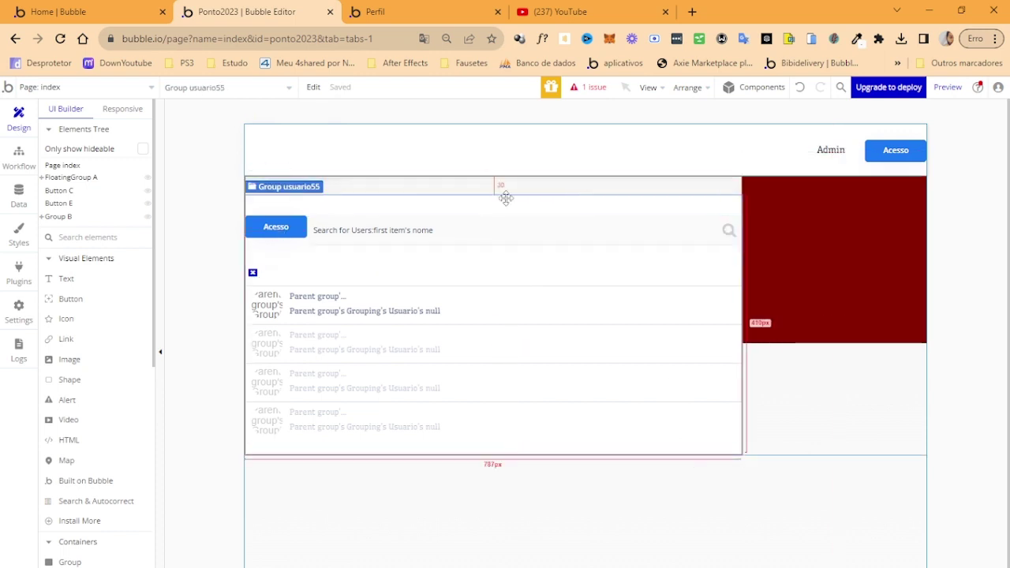
double_click(493, 449)
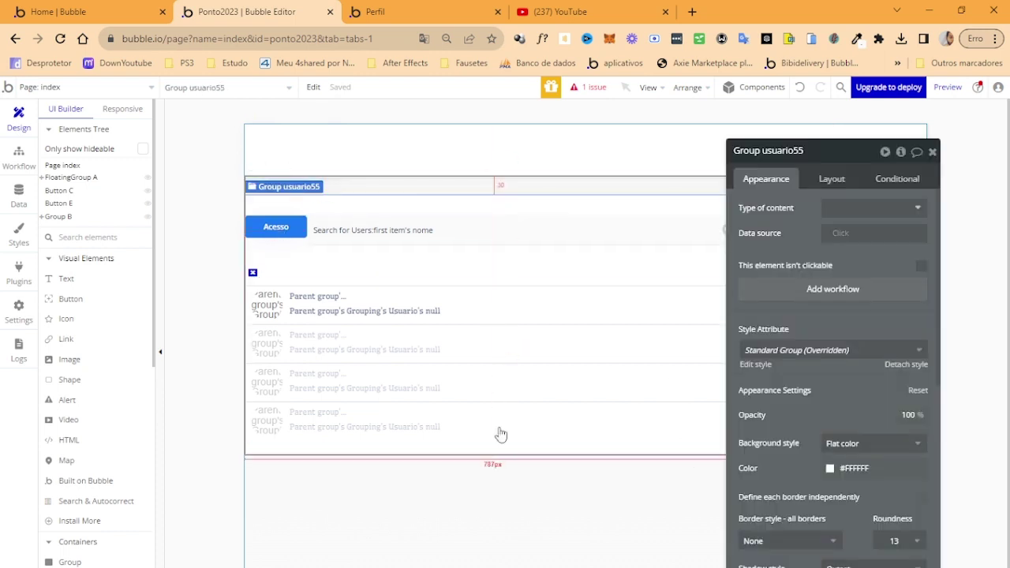
left_click(832, 180)
scroll(815, 486, "down", 1)
scroll(815, 486, "down", 1)
left_click(760, 506)
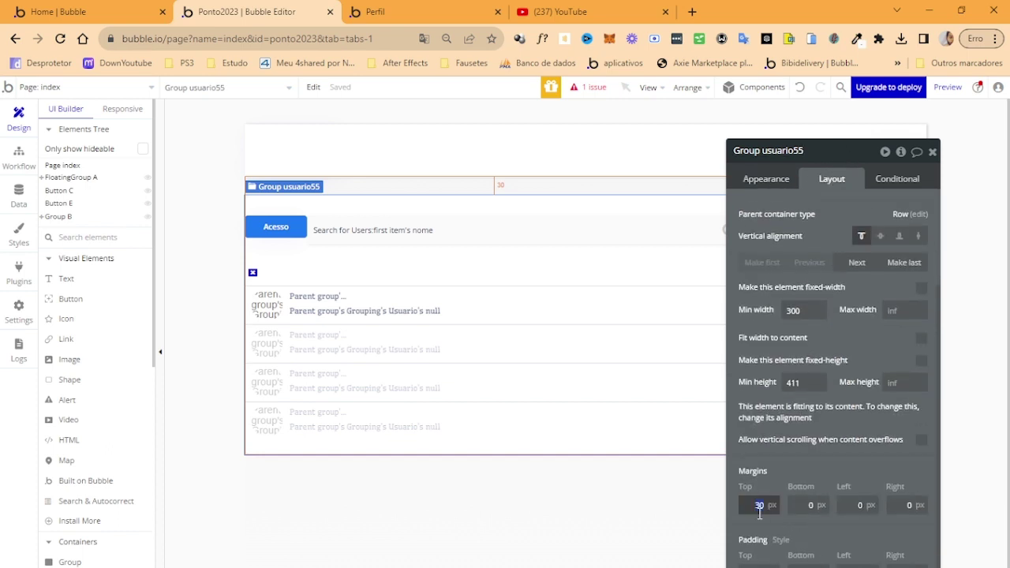
type("0")
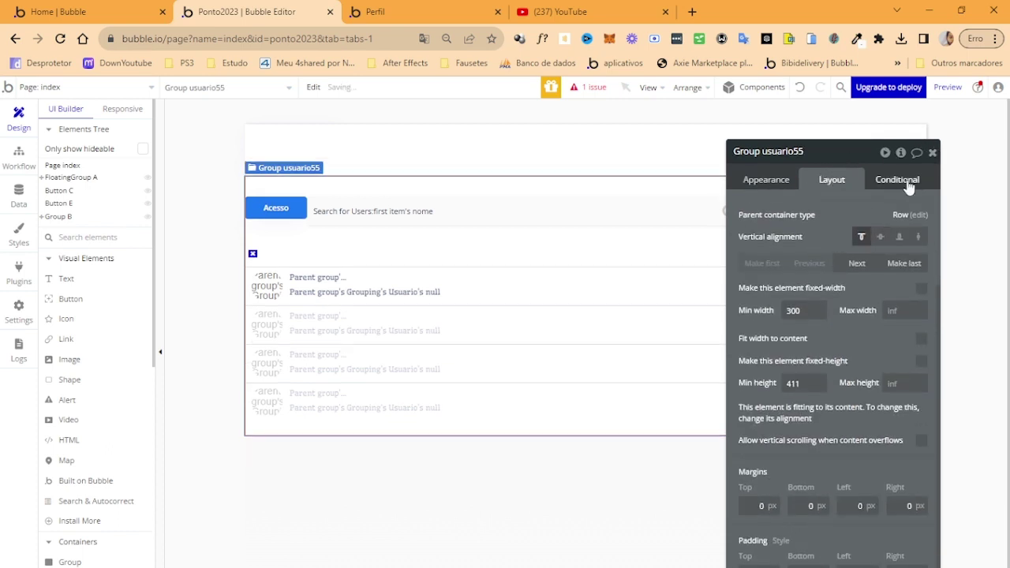
left_click_drag(922, 154, 557, 161)
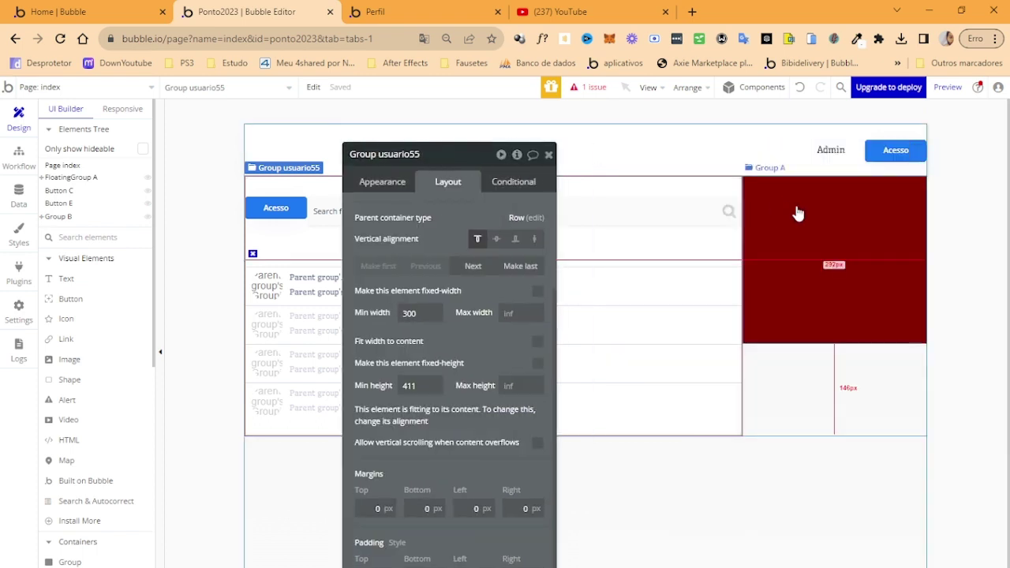
left_click(549, 156)
double_click(871, 277)
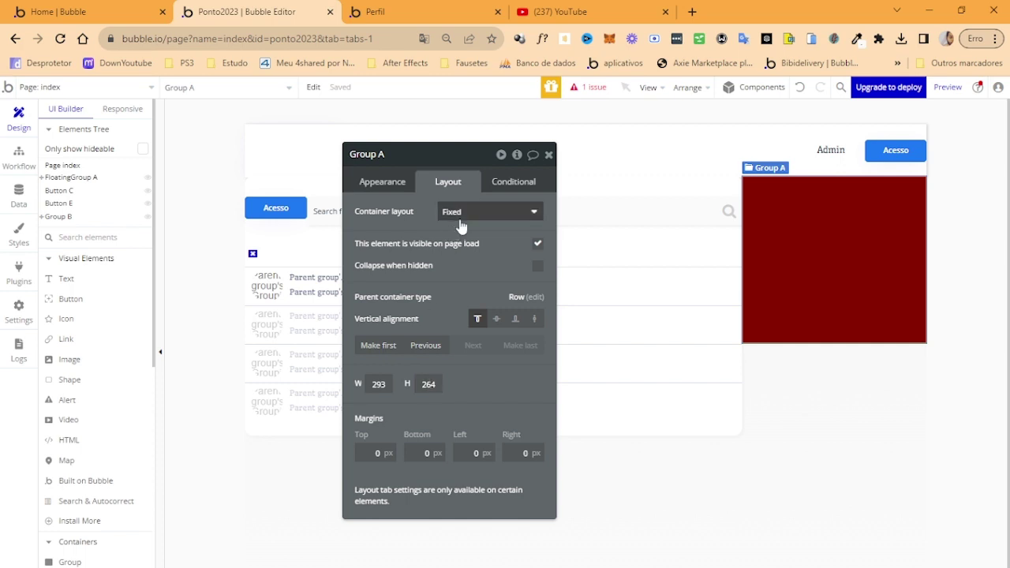
left_click(500, 213)
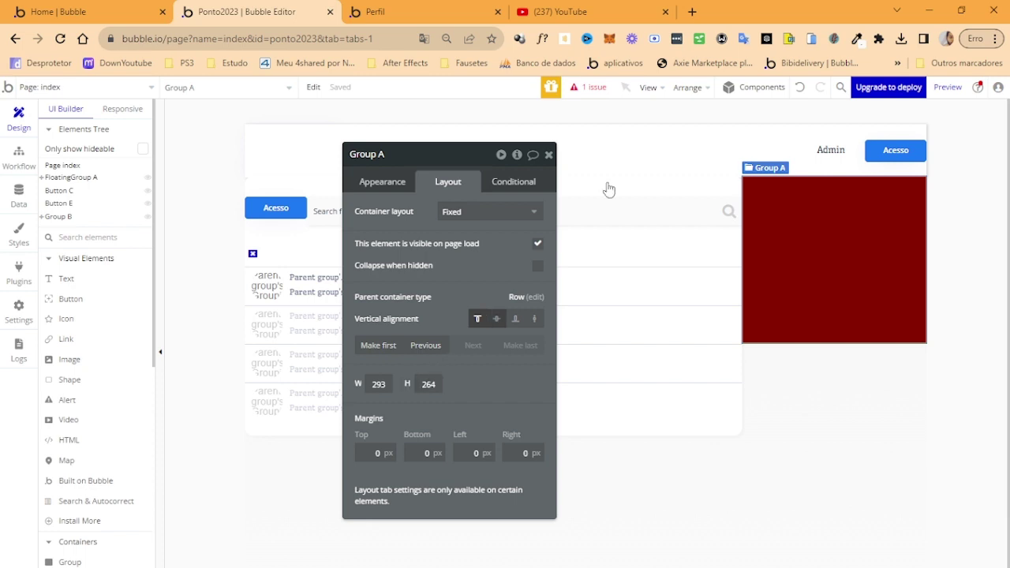
left_click(549, 155)
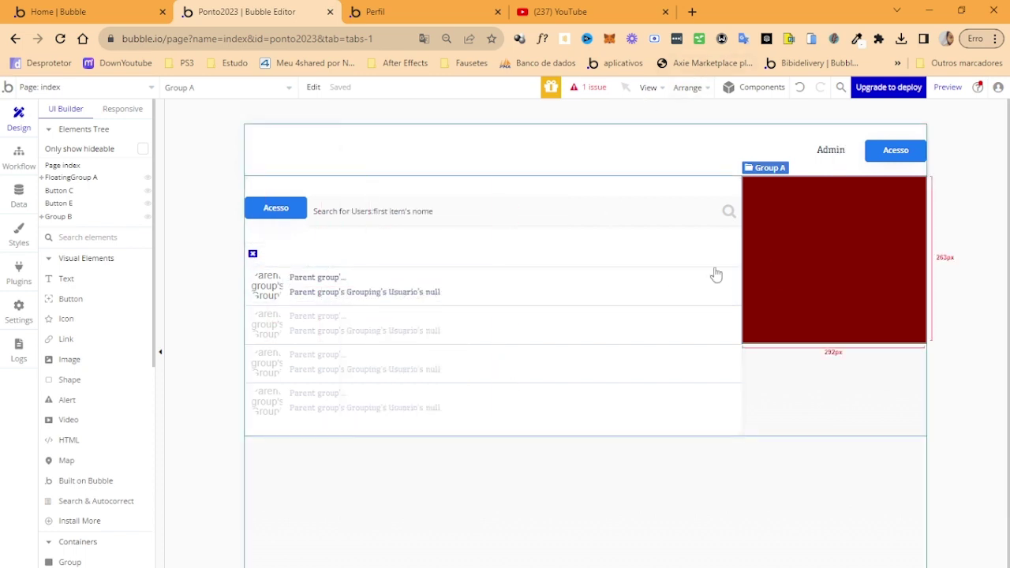
Step: Reveal the red Group A in the elements tree and move it ahead of Group usuario55 inside Group B
right_click(803, 266)
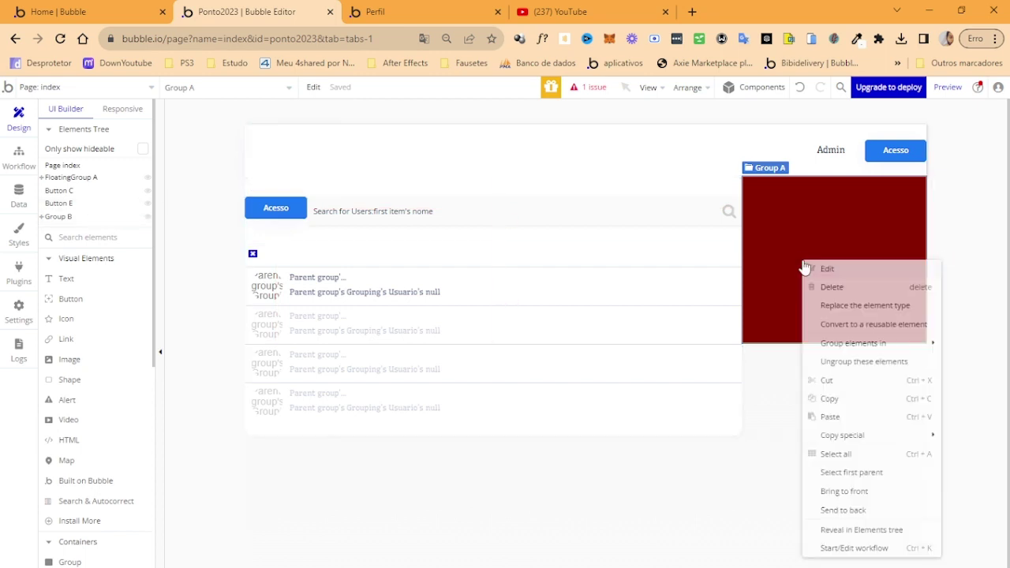
left_click(839, 530)
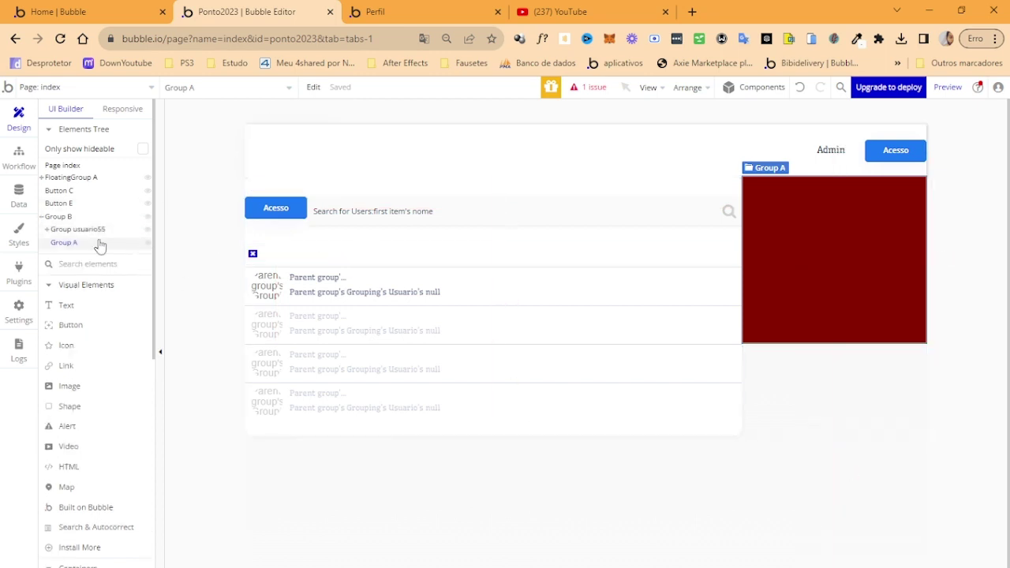
left_click_drag(100, 246, 69, 239)
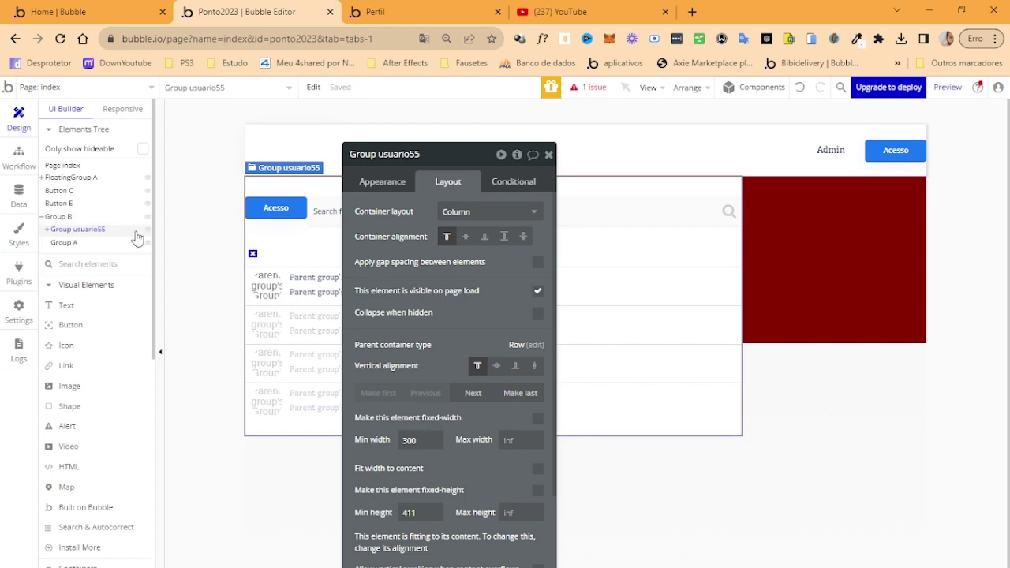
left_click(68, 243)
left_click(77, 230)
left_click(67, 243)
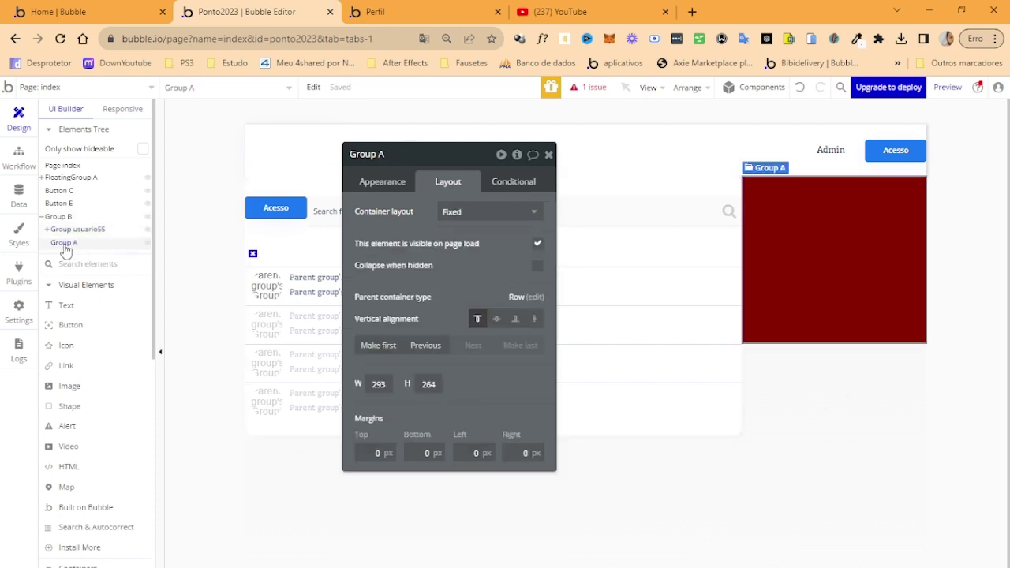
left_click_drag(66, 244, 68, 228)
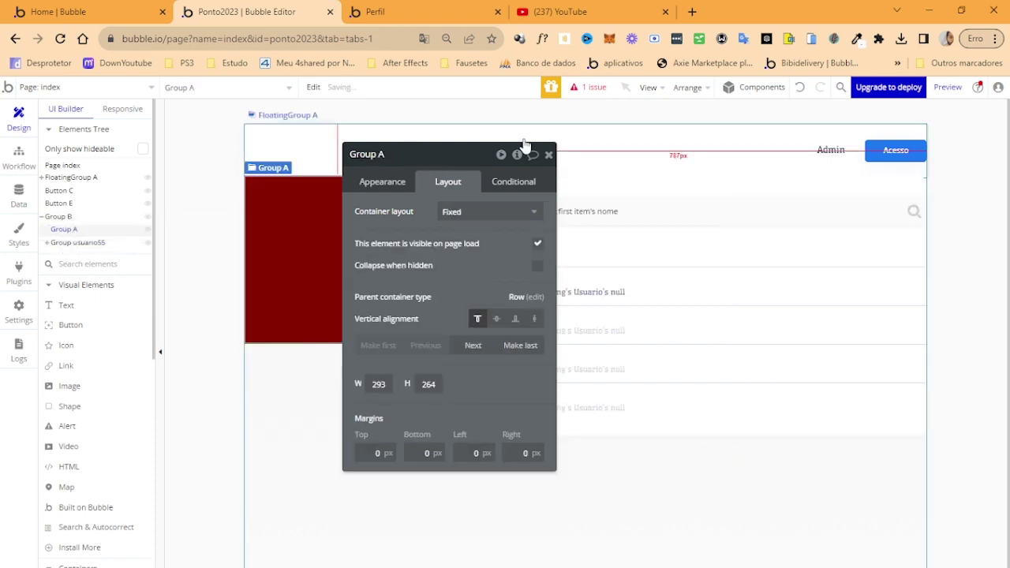
left_click(549, 155)
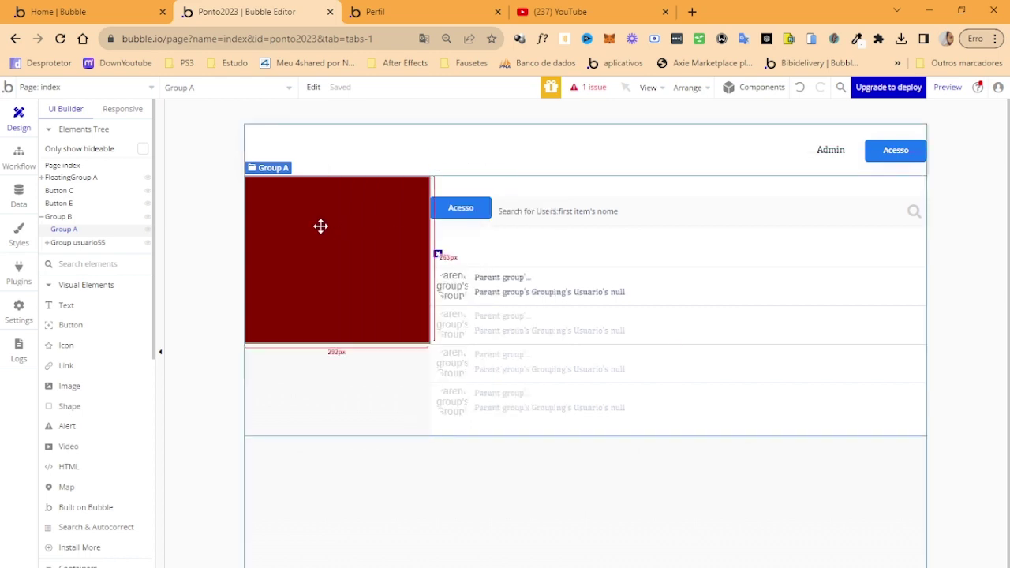
Step: Draw four buttons stacked one below another inside the red Group A, keeping their default text
left_click(73, 323)
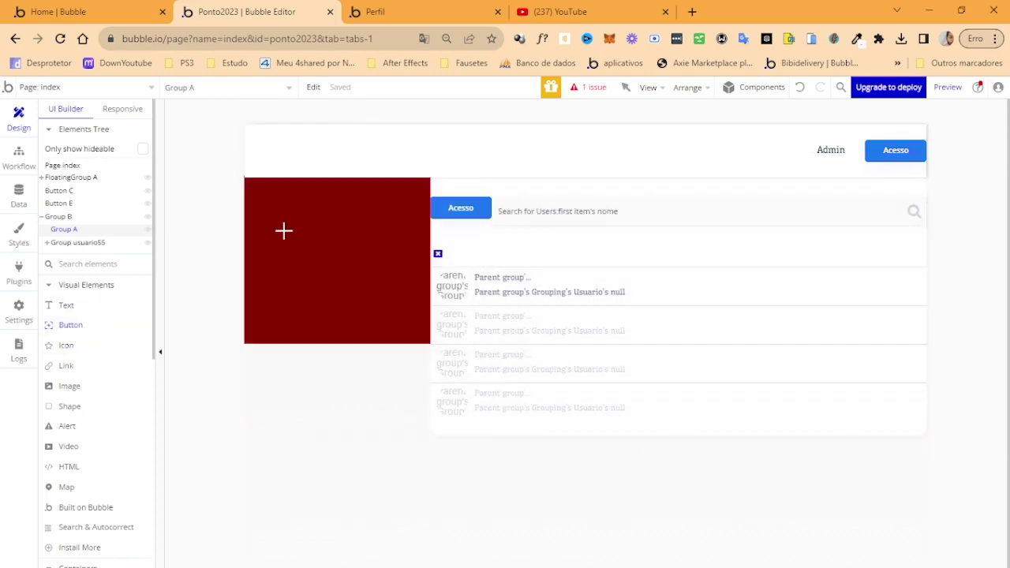
left_click_drag(258, 186, 387, 219)
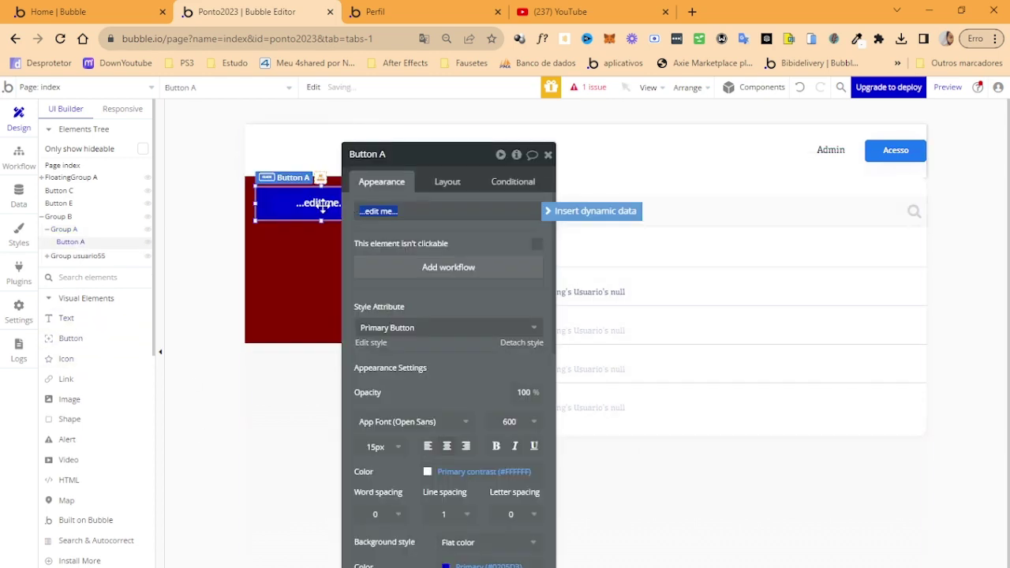
left_click_drag(355, 166, 524, 173)
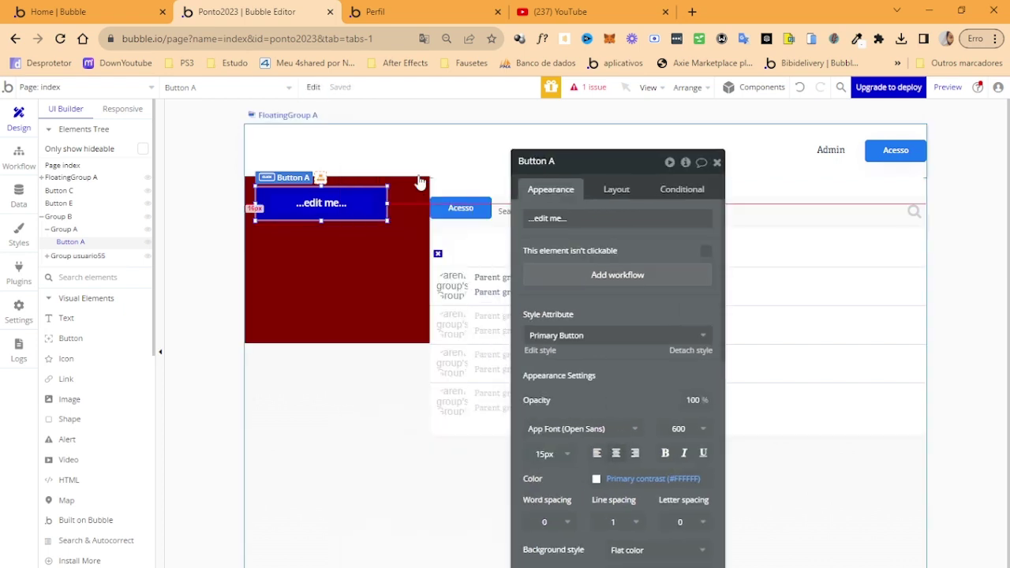
left_click(71, 339)
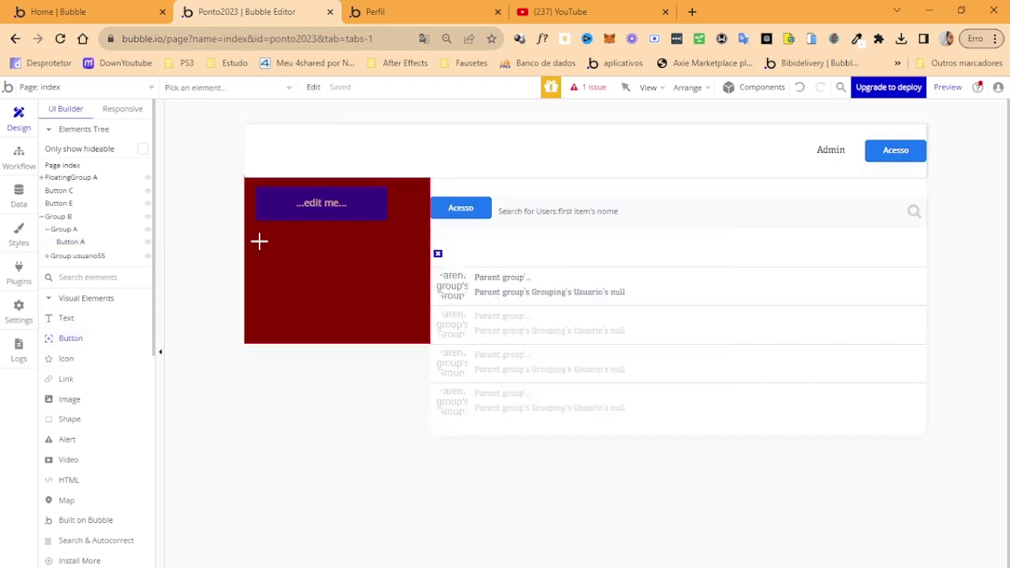
mouse_move(260, 239)
left_mouse_down()
mouse_move(356, 268)
mouse_move(384, 260)
left_mouse_up()
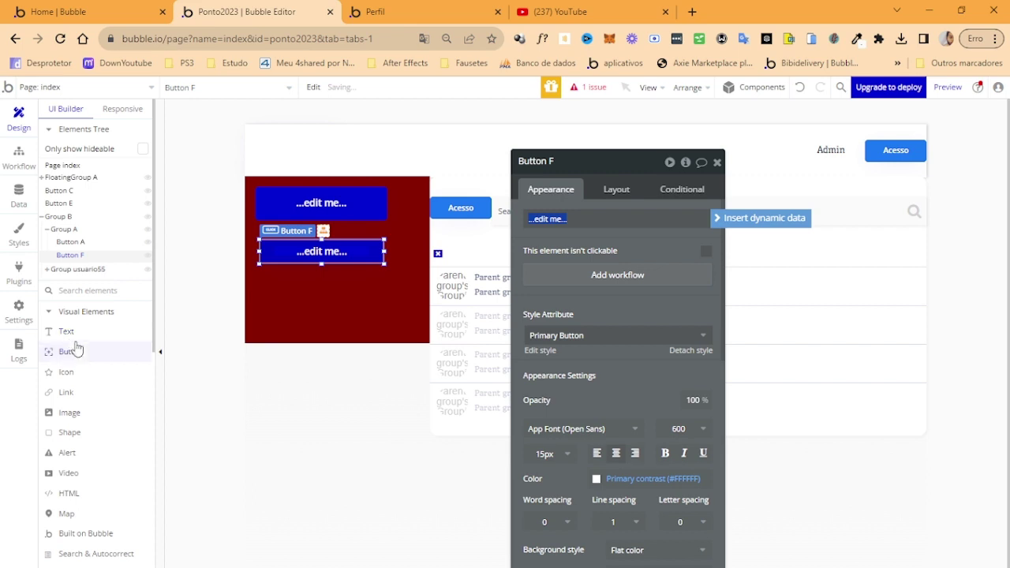
left_click(80, 359)
left_click_drag(255, 279, 385, 306)
left_click(73, 364)
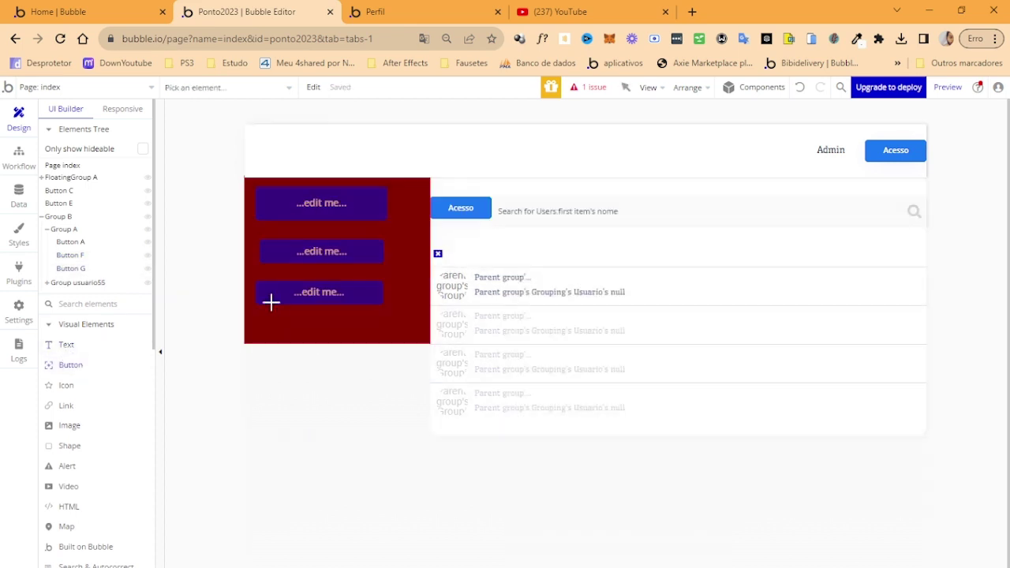
left_click_drag(278, 323, 398, 335)
Step: Set the height of the red Group A to 400
left_click(413, 293)
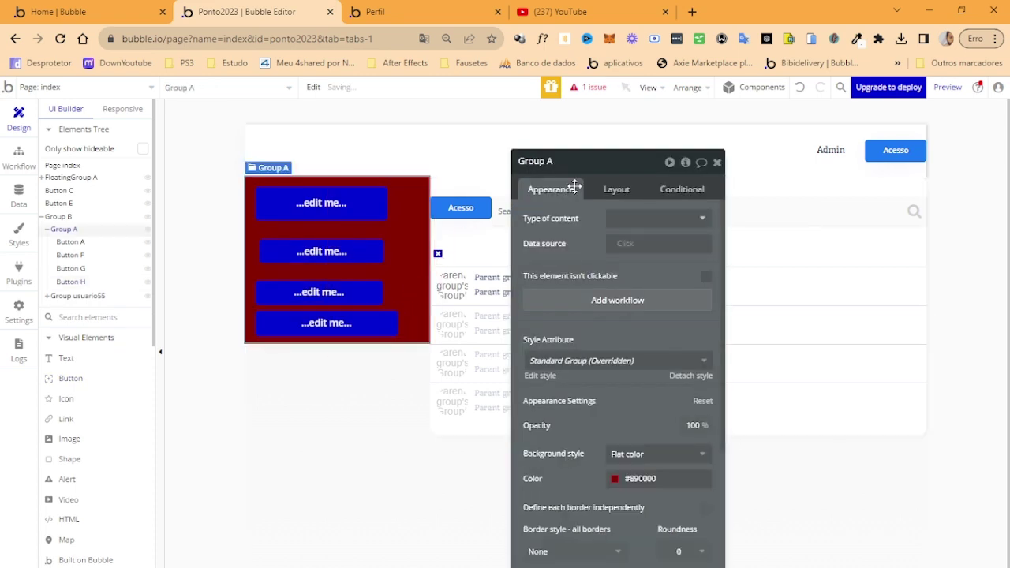
left_click(615, 191)
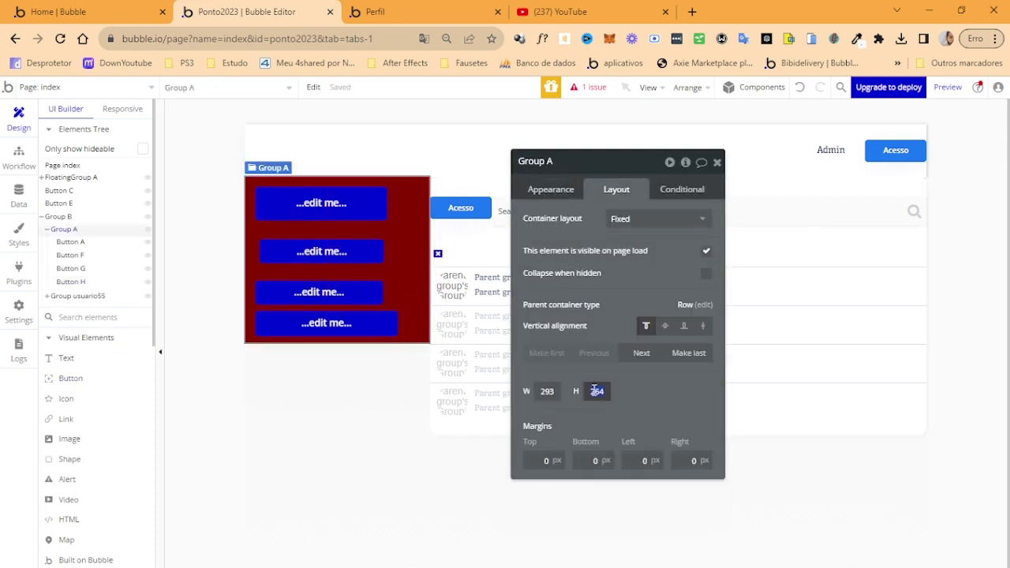
type("30")
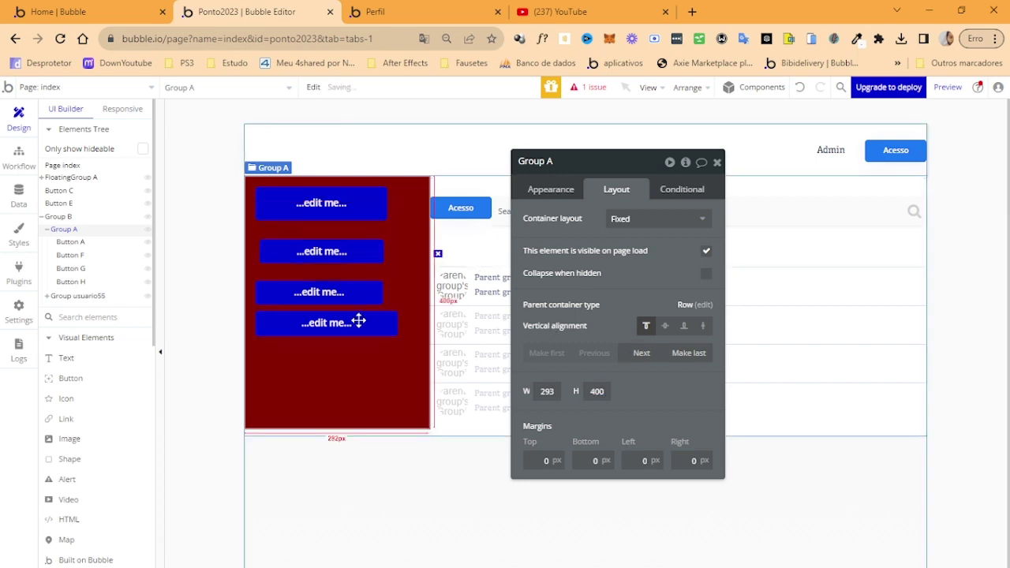
Step: Draw two more buttons below the existing four in Group A
left_click(84, 393)
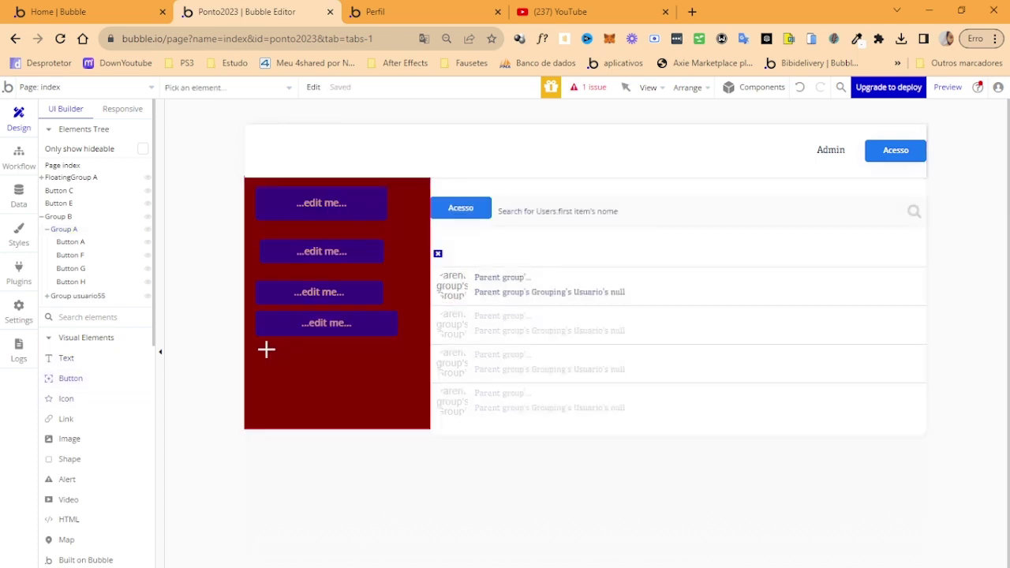
mouse_move(264, 351)
left_mouse_down()
mouse_move(415, 397)
mouse_move(387, 389)
left_mouse_up()
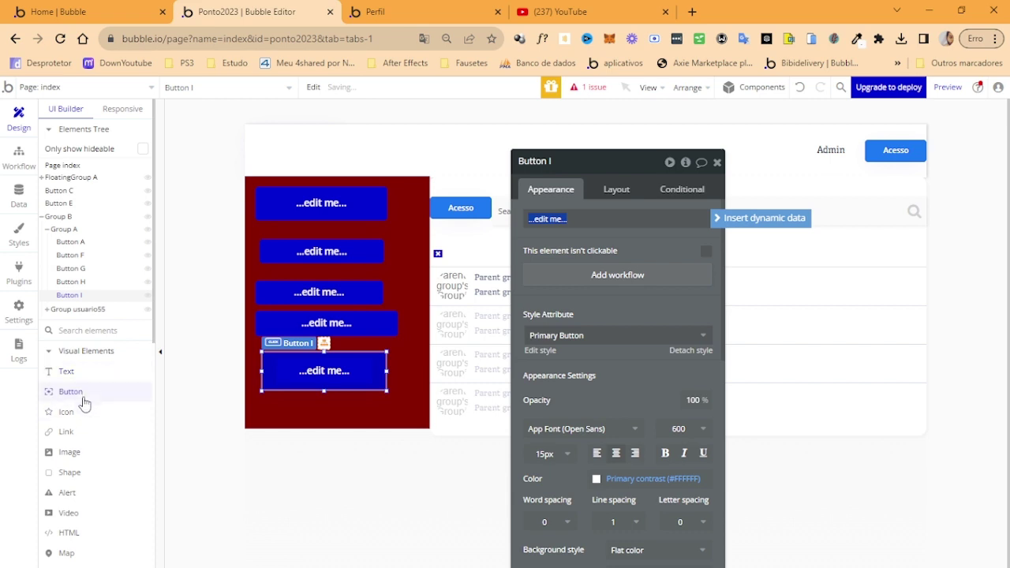
left_click(82, 394)
left_click_drag(262, 402, 386, 427)
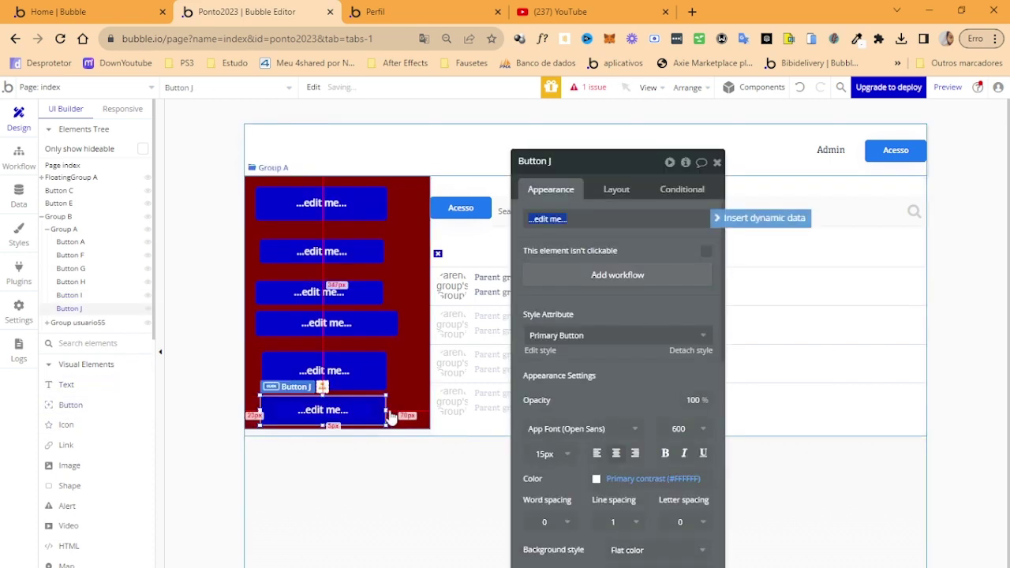
Step: Change the container layout of the red Group A to Column
left_click(324, 202)
left_click(617, 189)
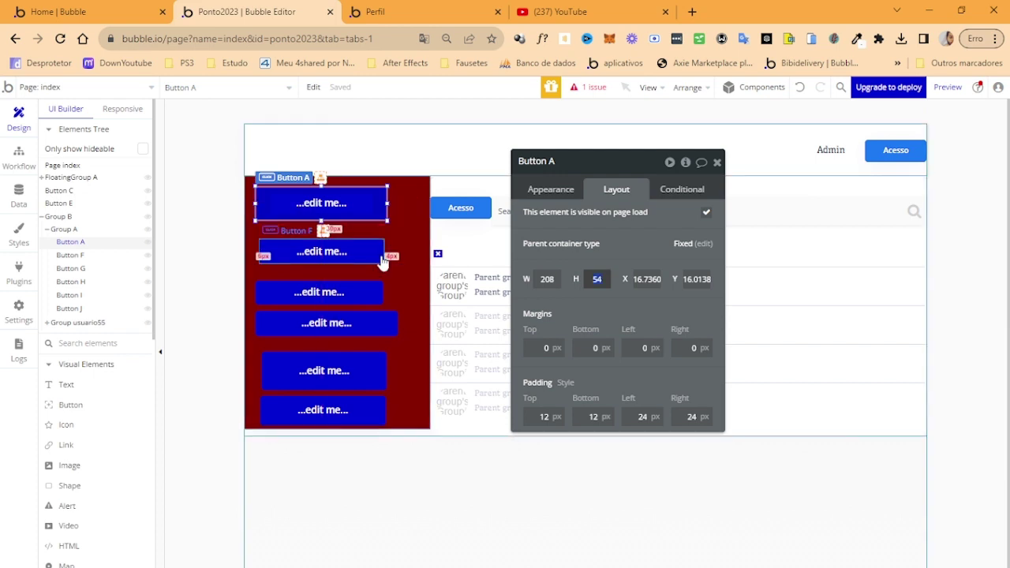
left_click(407, 290)
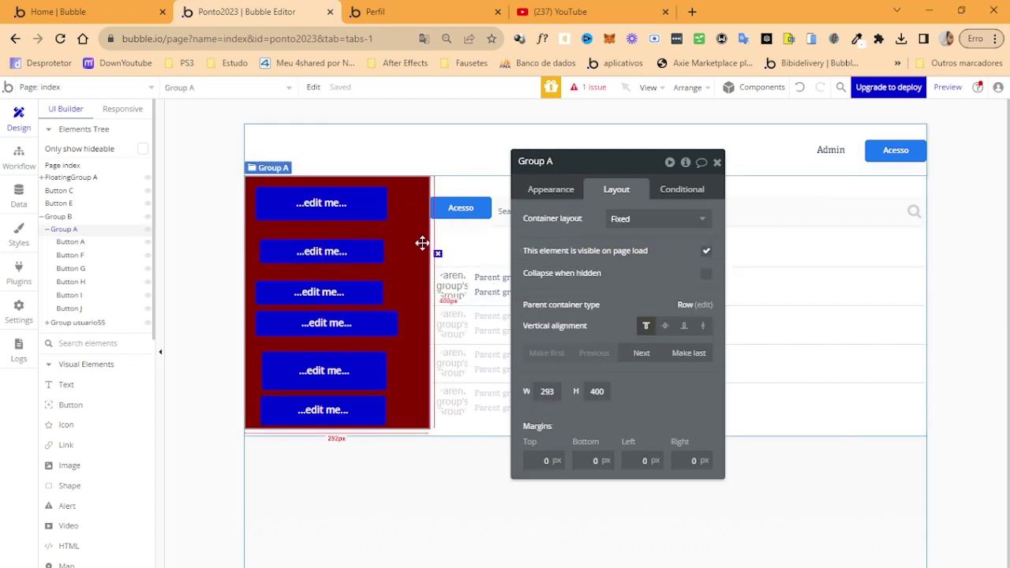
left_click(655, 218)
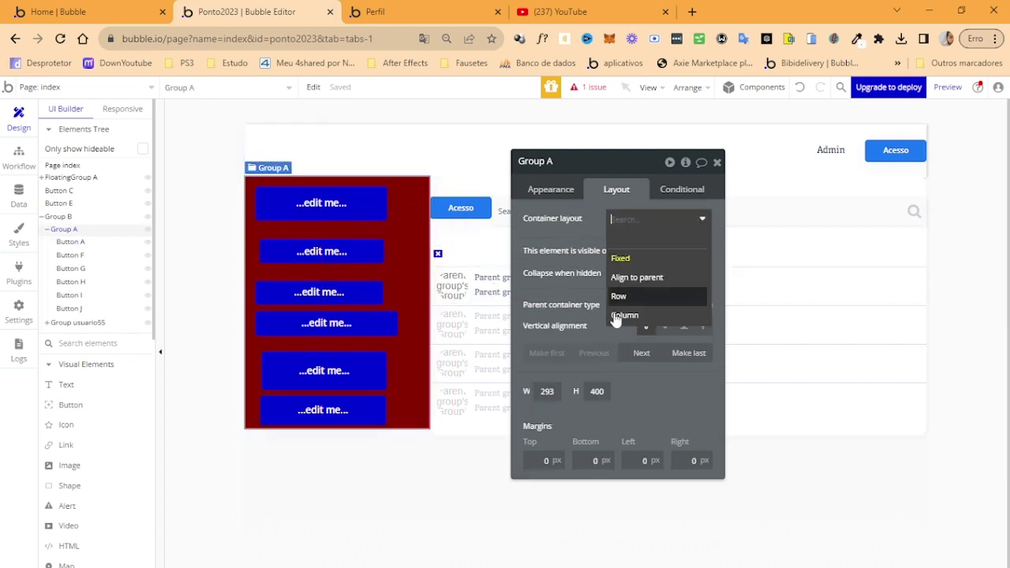
left_click(628, 318)
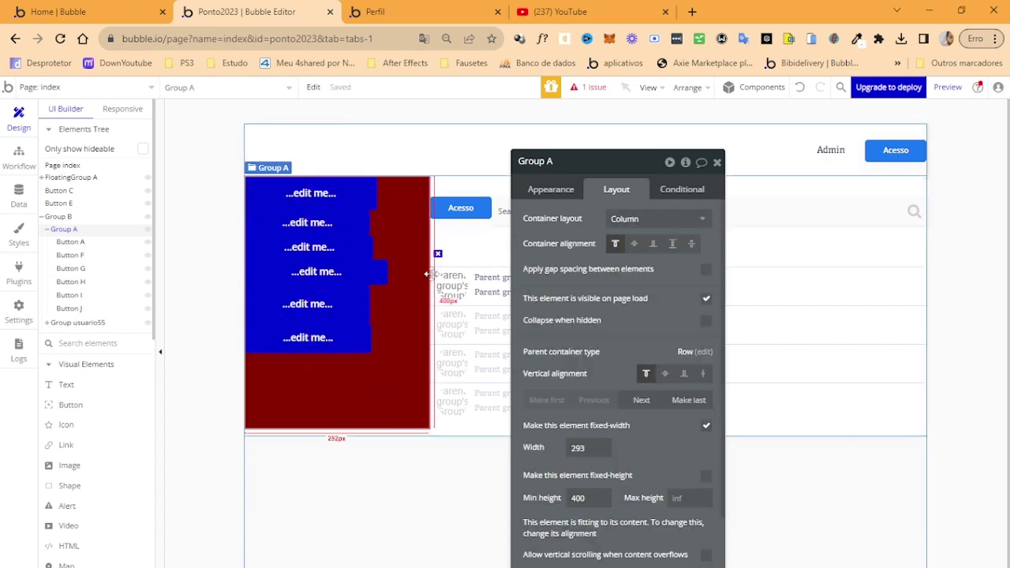
Step: Give all six buttons in Group A a minimum height of 30 and make them fixed-height
left_click(361, 192)
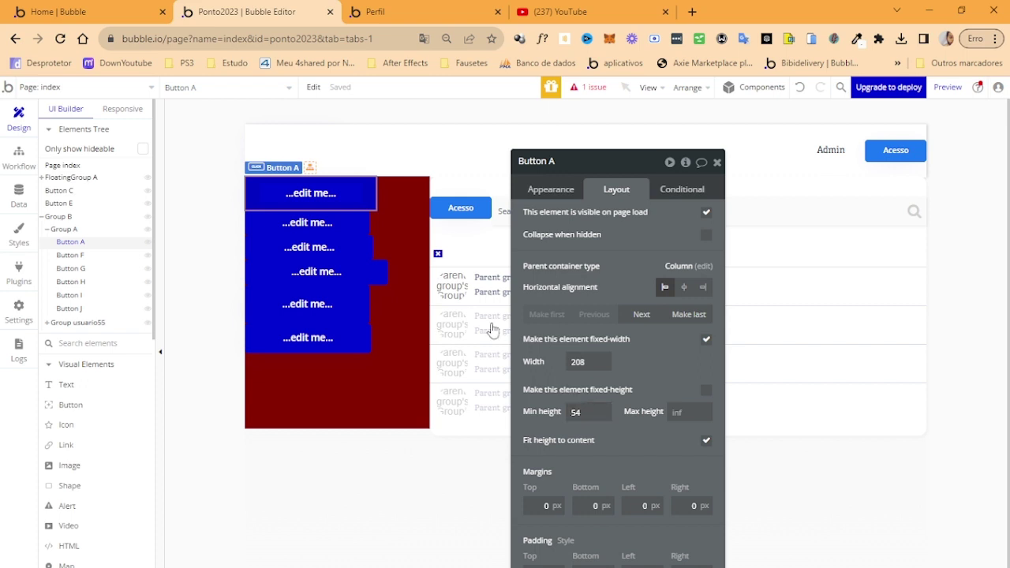
left_click(322, 225)
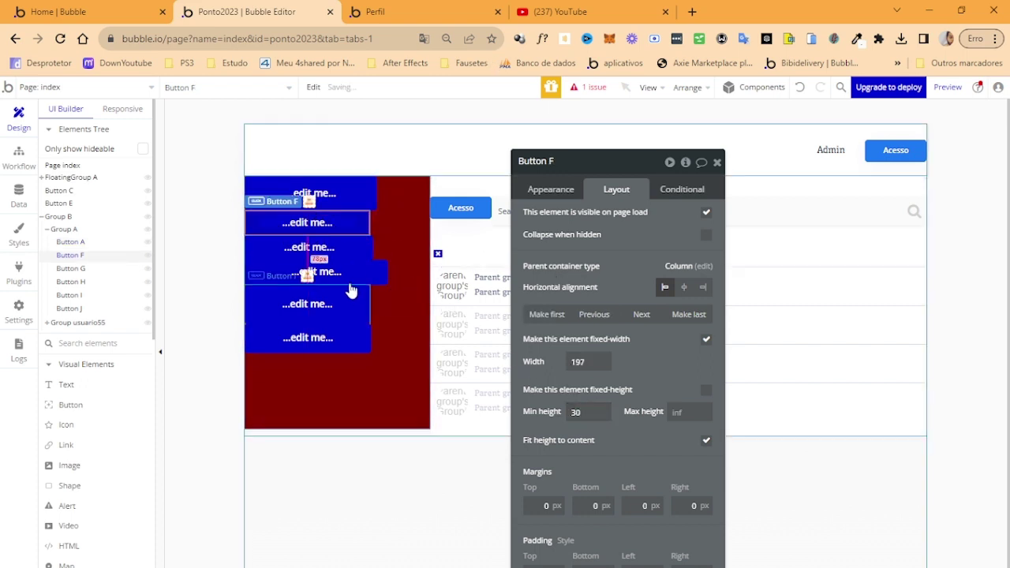
left_click(327, 341)
left_click(327, 308, "shift")
left_click(326, 249, "shift")
left_click(326, 228, "shift")
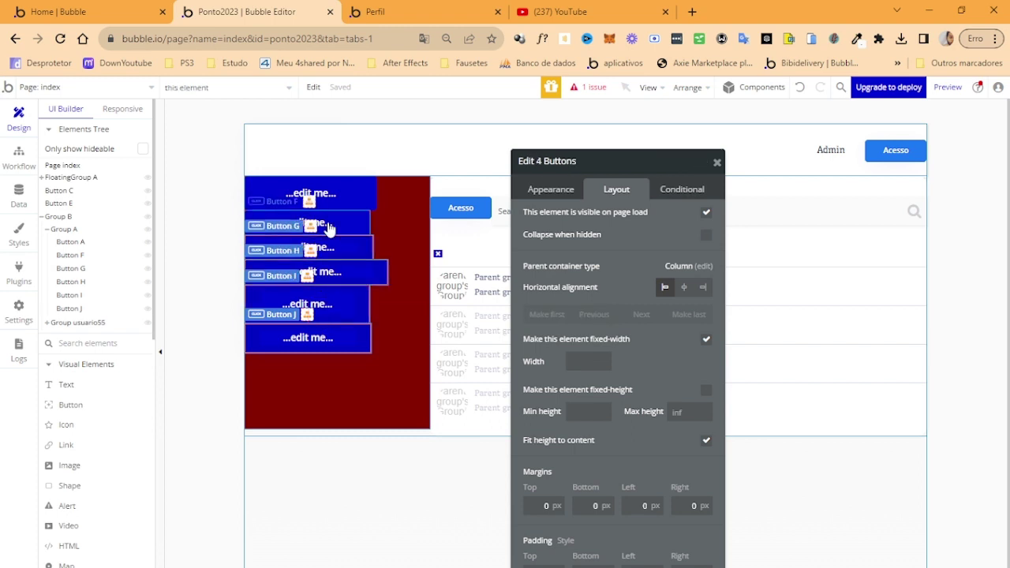
left_click(327, 203, "shift")
left_click(327, 189, "shift")
left_click(584, 412)
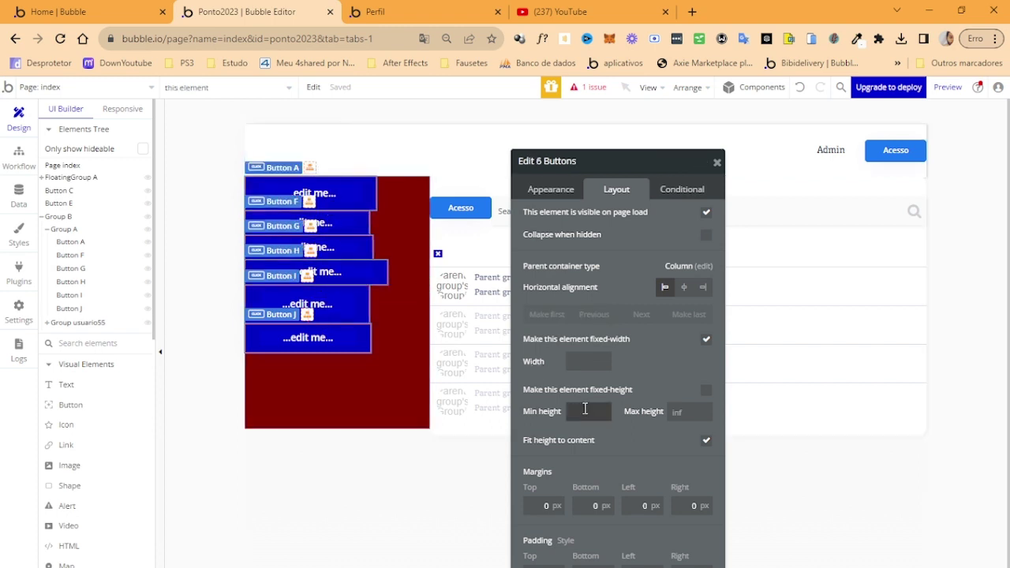
type("30")
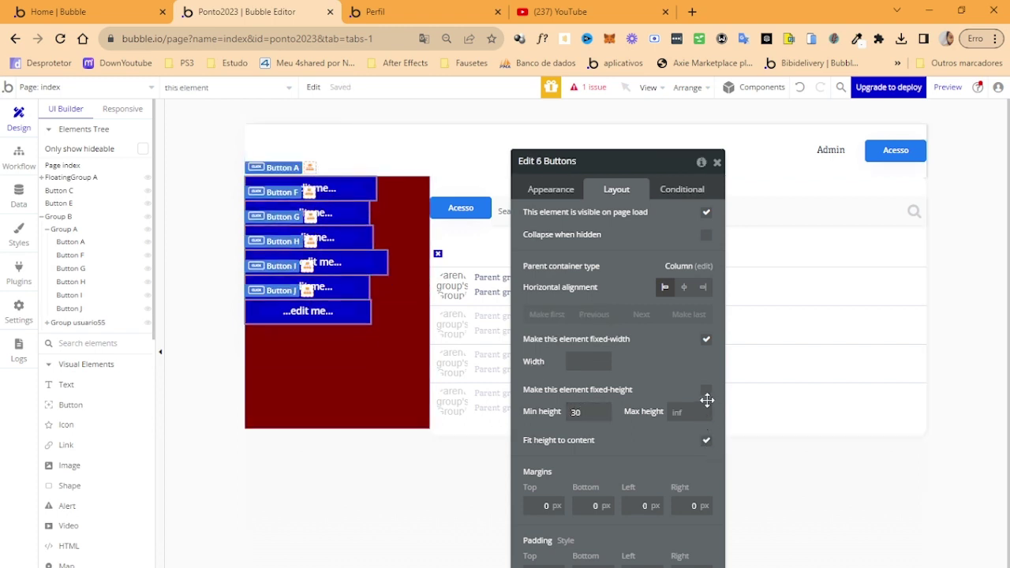
left_click(705, 392)
Step: Turn off the fixed width for all six buttons in the red Group A
left_click(345, 335)
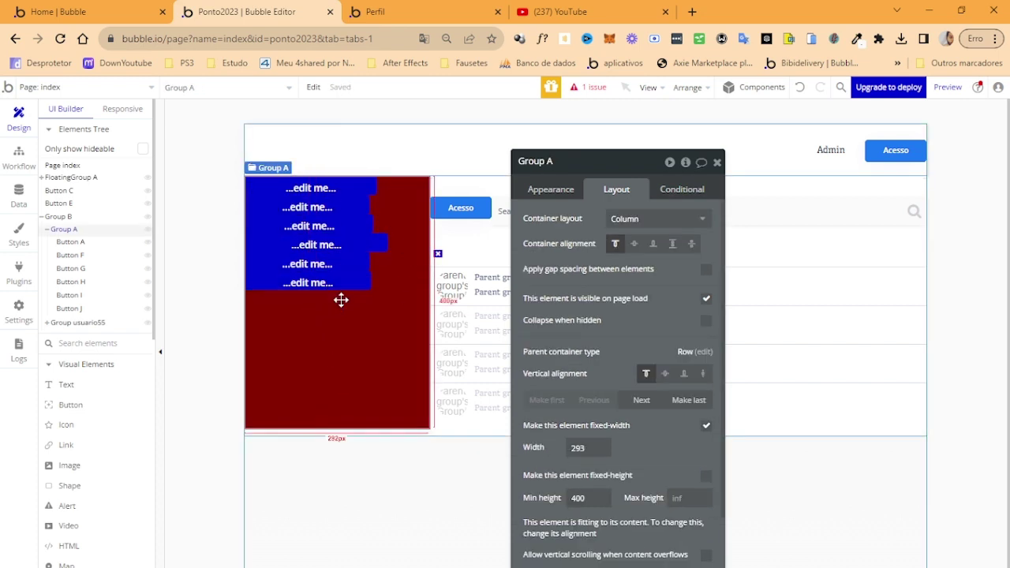
left_click(357, 228)
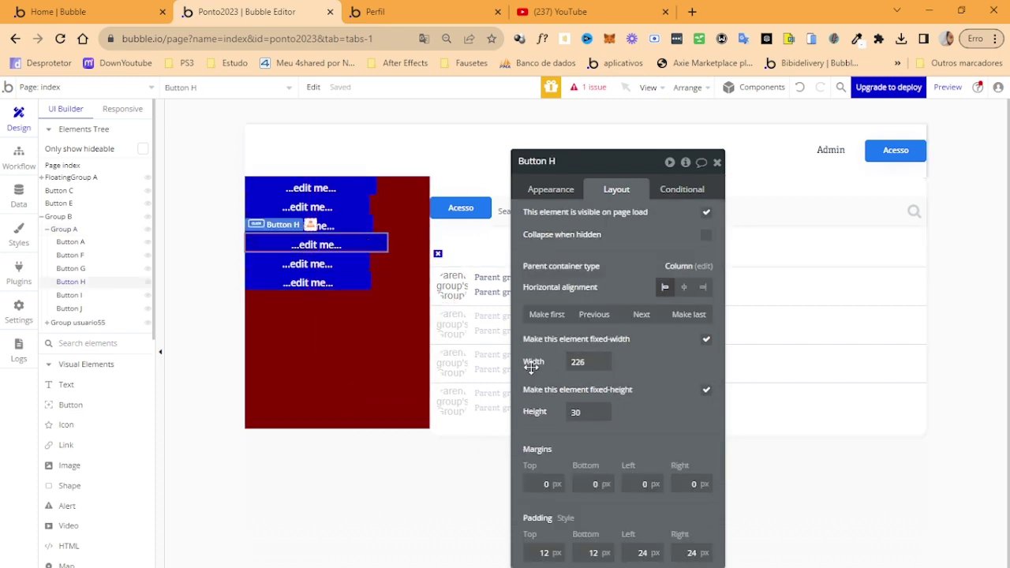
left_click(393, 358)
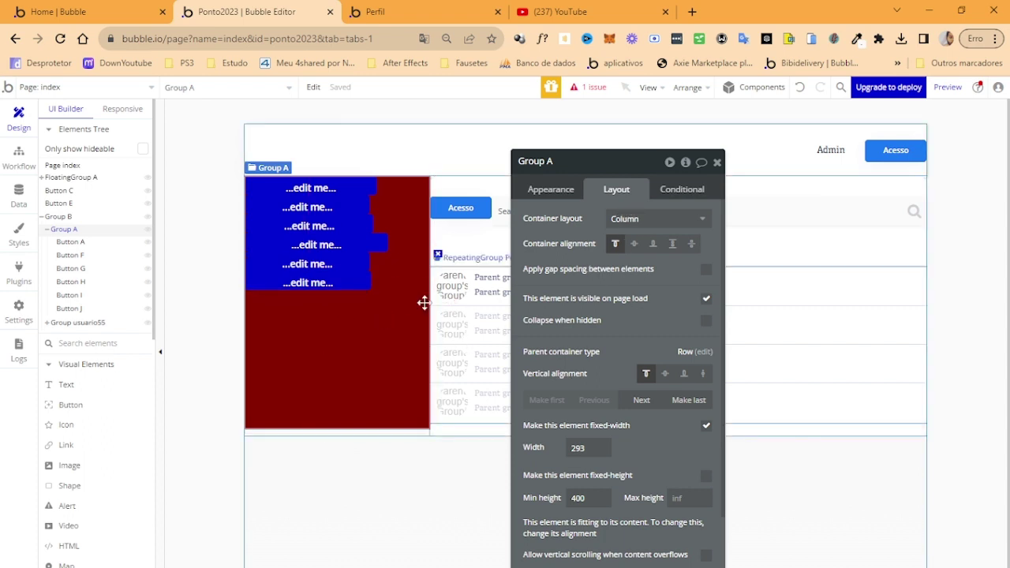
left_click(361, 281)
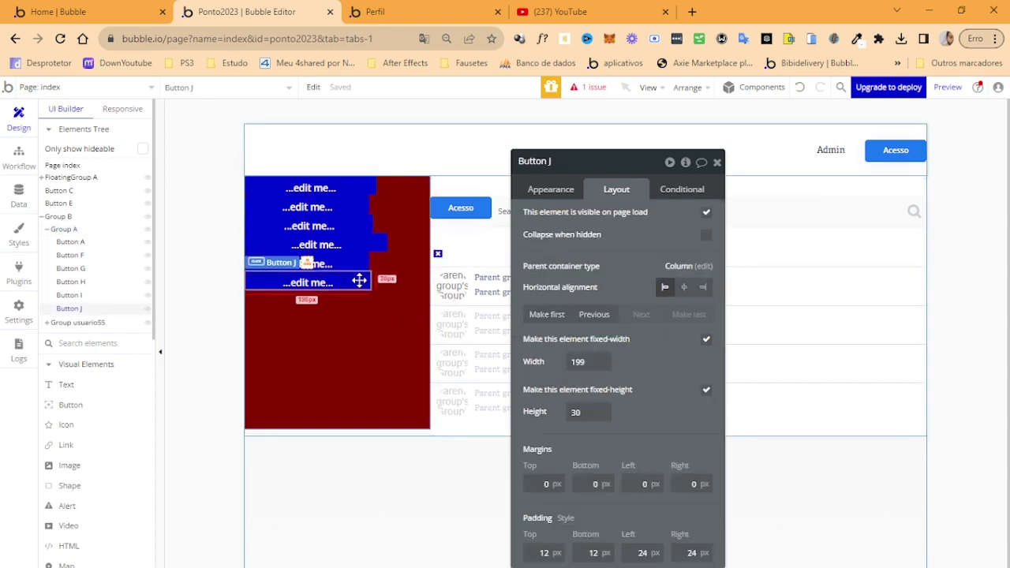
left_click(332, 246, "shift")
left_click(338, 229, "shift")
left_click(341, 207, "shift")
left_click(344, 189, "shift")
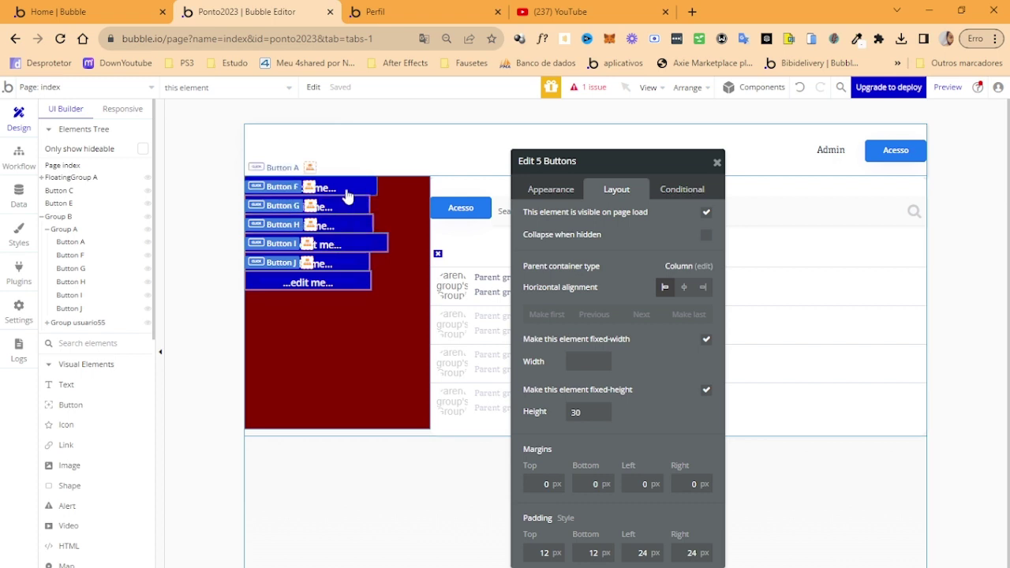
left_click(345, 186, "shift")
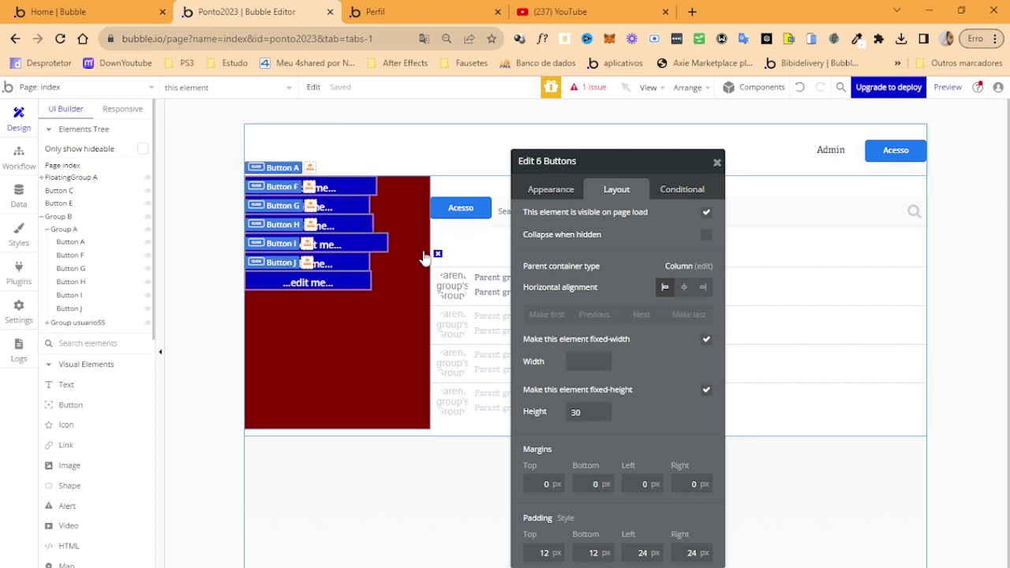
left_click(707, 342)
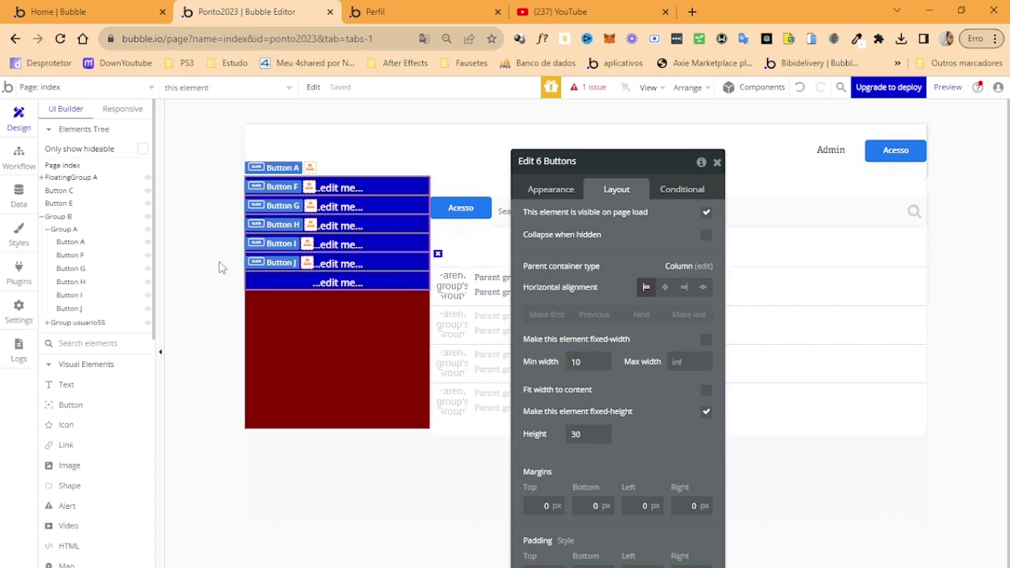
Step: Apply gap spacing between the elements of the red Group A with a row gap of 10 px
left_click(362, 346)
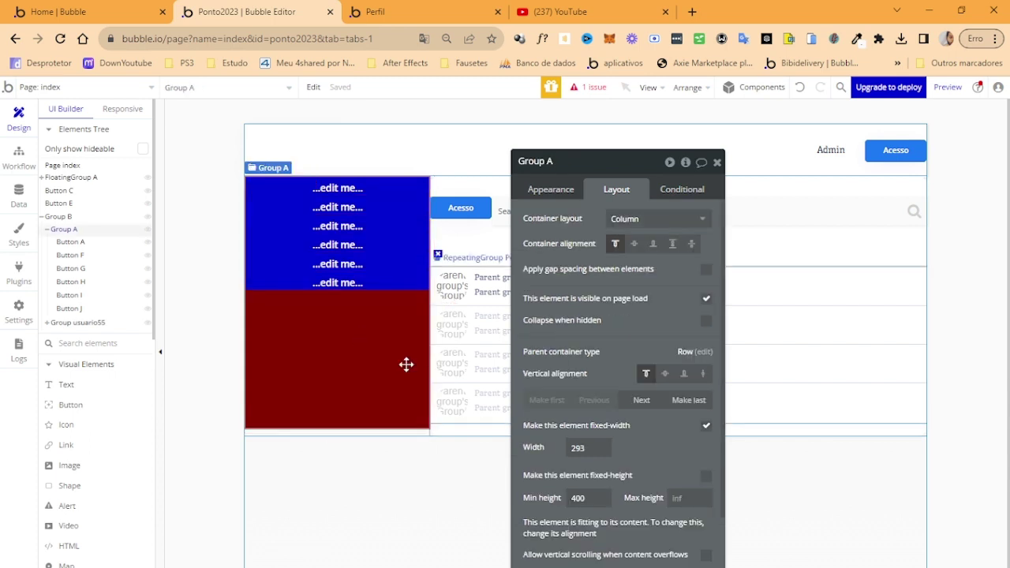
left_click(375, 11)
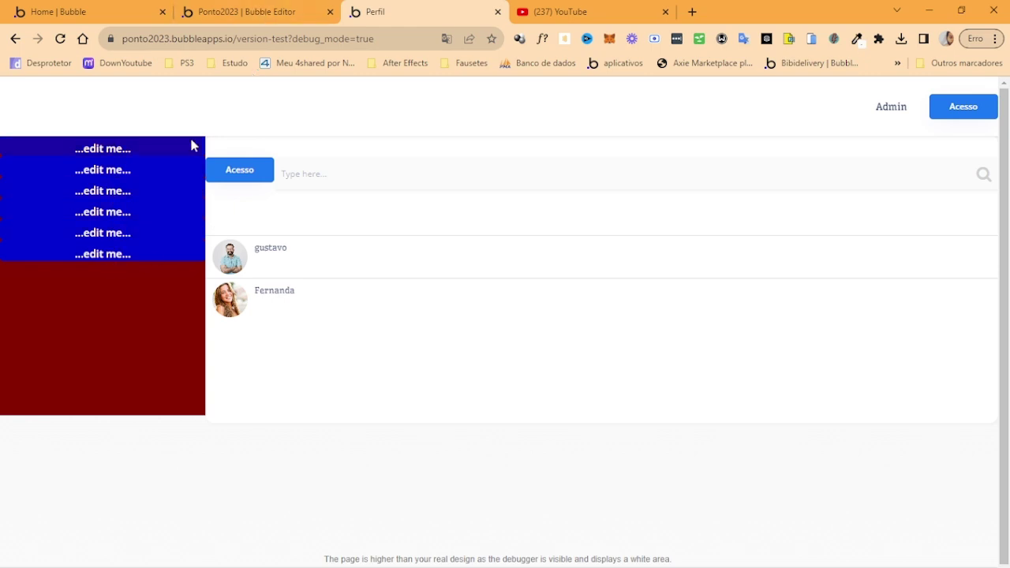
left_click(246, 11)
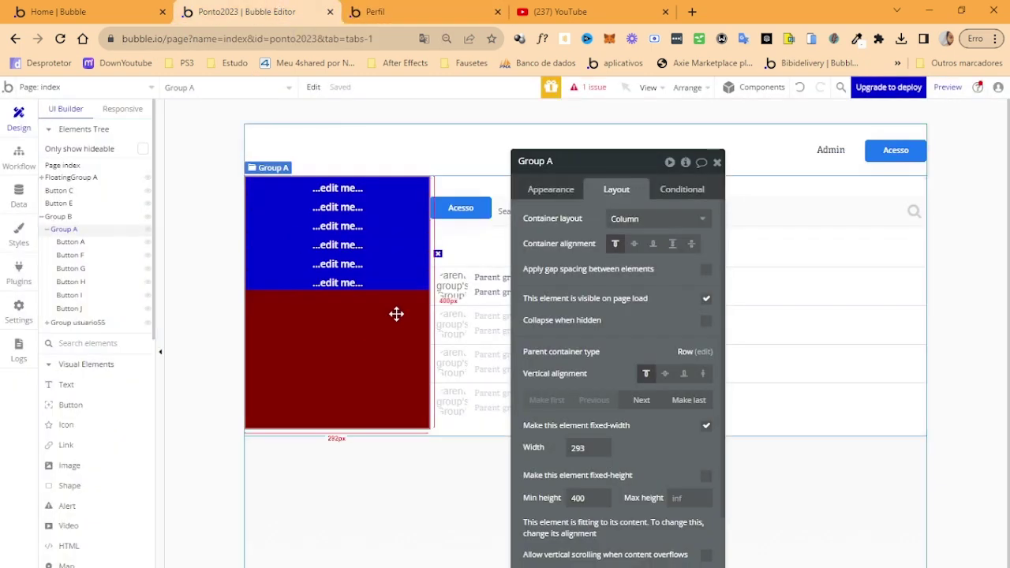
left_click(706, 269)
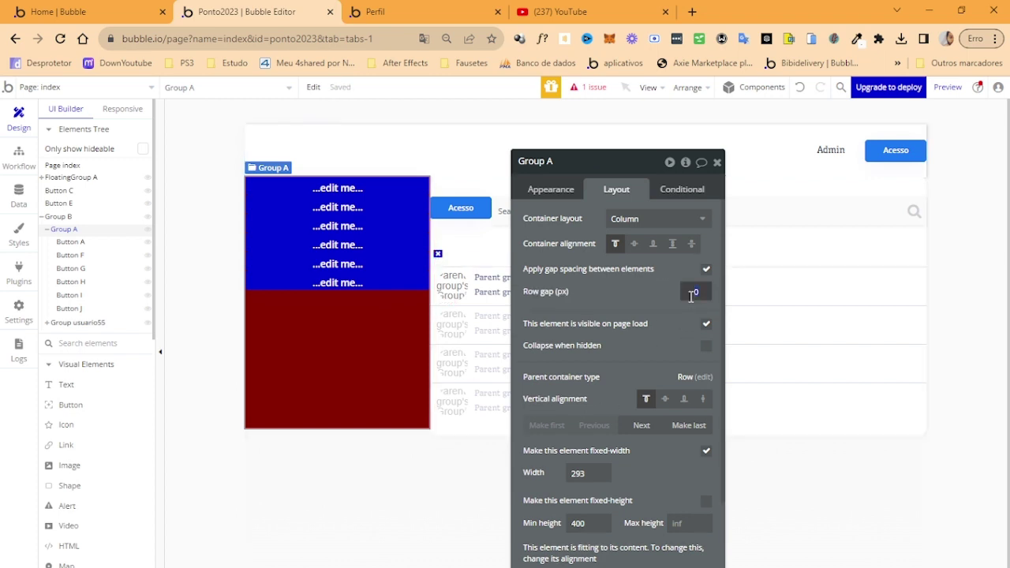
type("1")
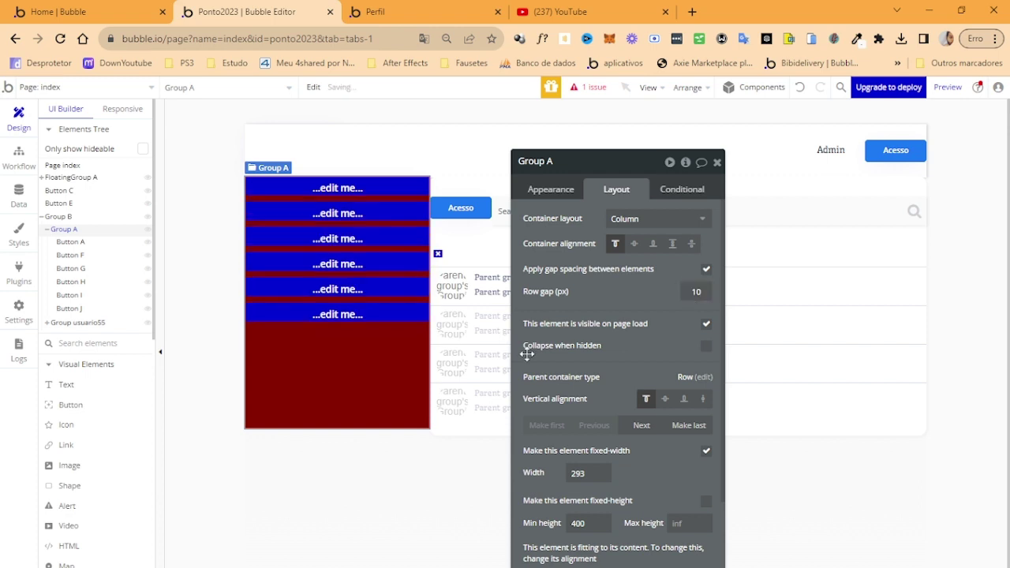
Step: Reload the page preview to examine the spacing between the side menu buttons, and return to the Bubble editor
left_click(410, 11)
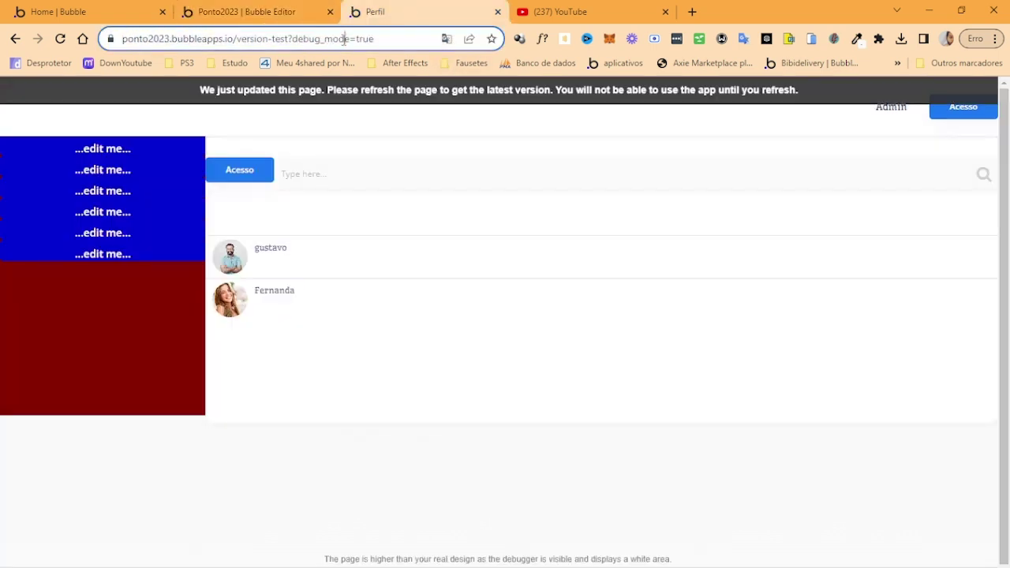
left_click(343, 39)
key("Return")
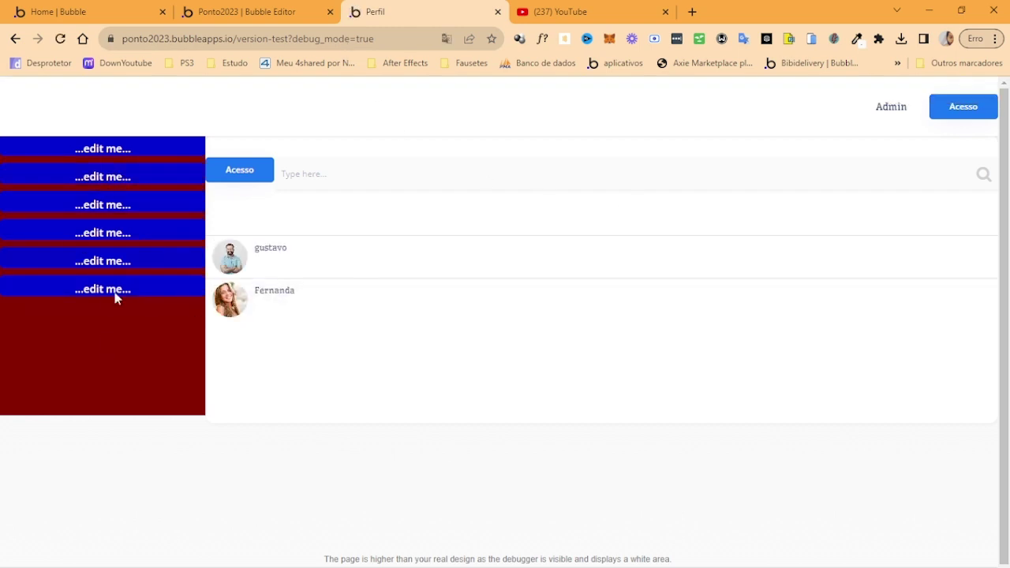
left_click(296, 7)
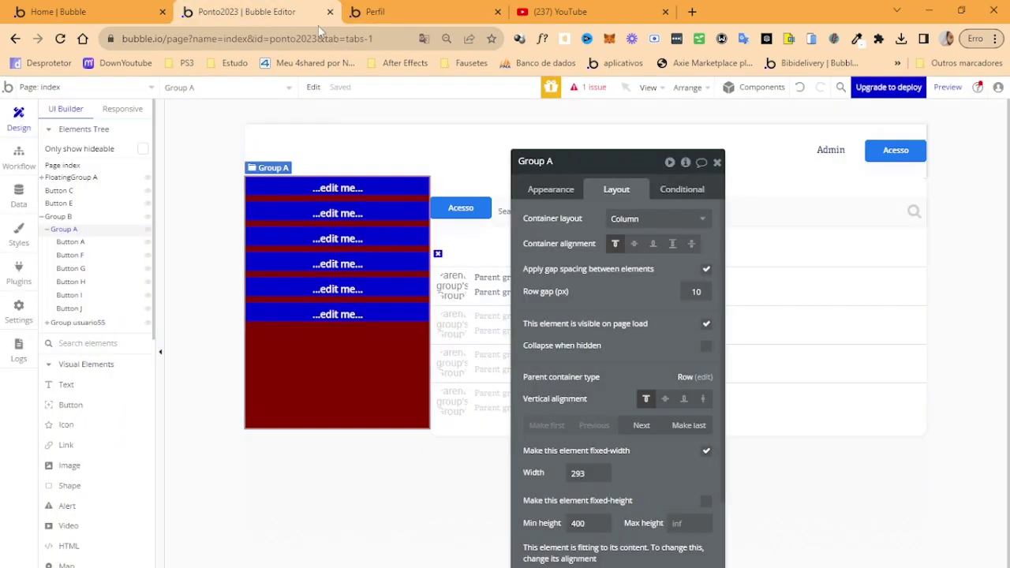
Step: Try the red Group A without a fixed width, and undo that change
left_click(359, 184)
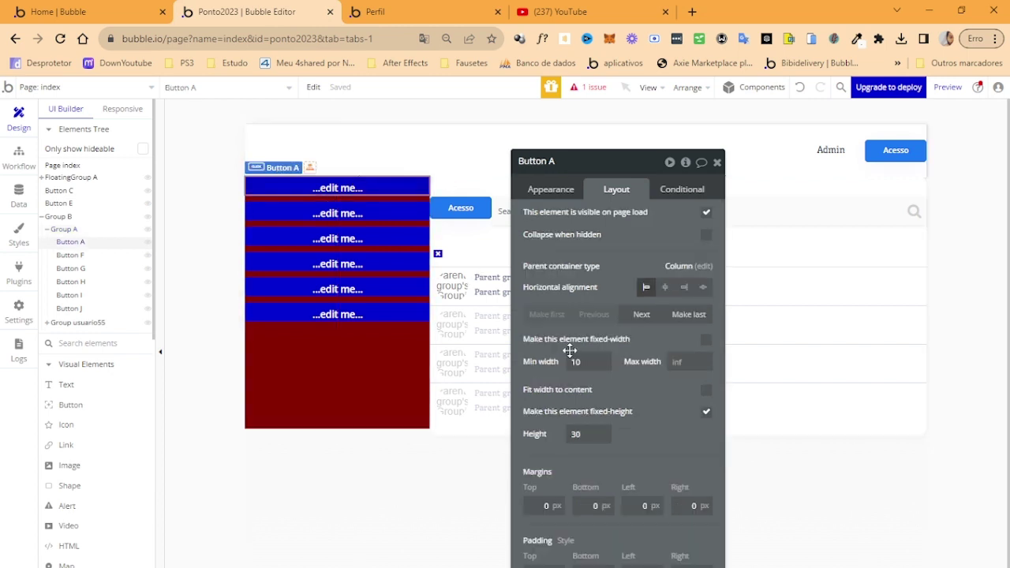
left_click(689, 361)
left_click(406, 352)
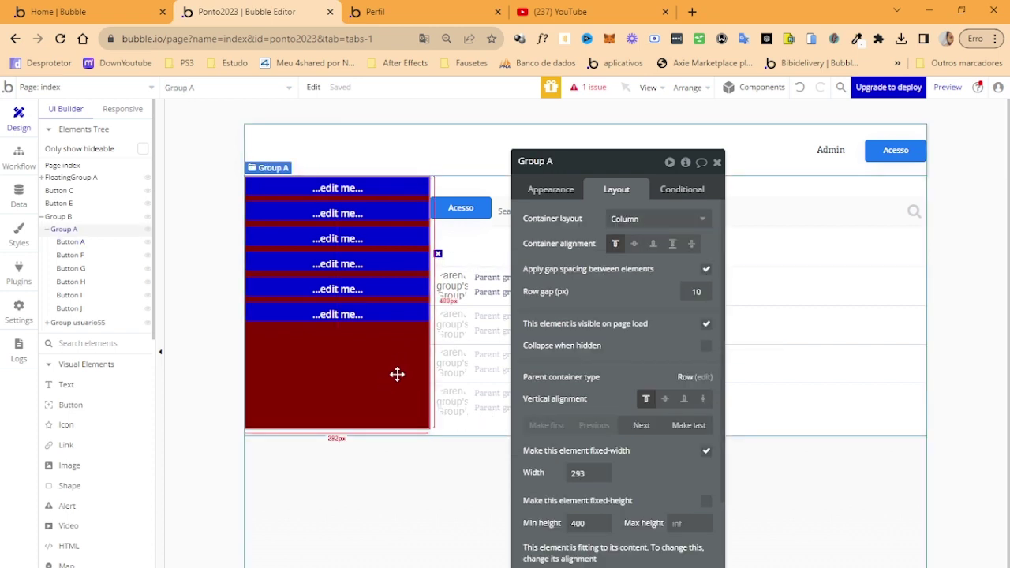
left_click(707, 455)
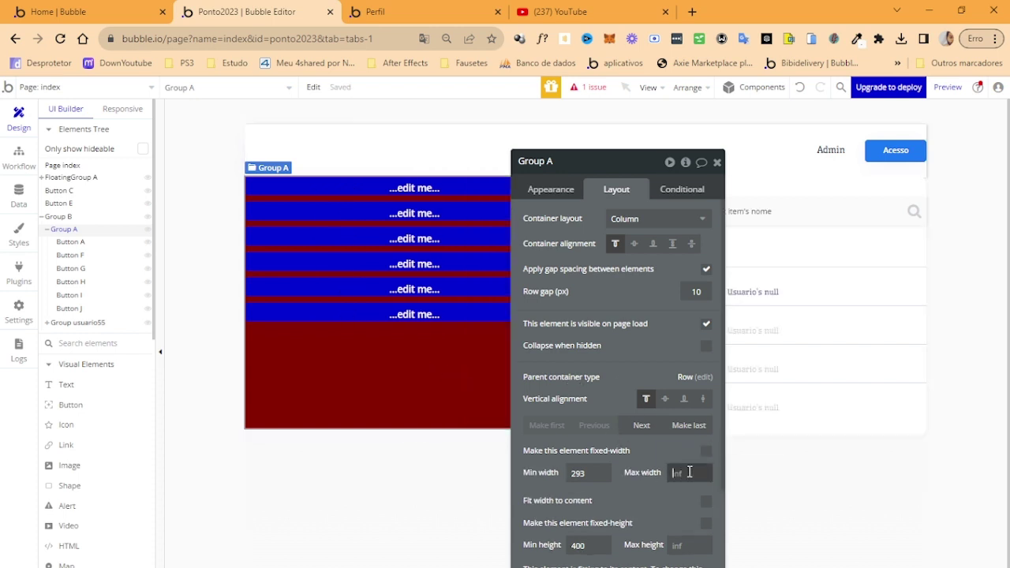
left_click(802, 89)
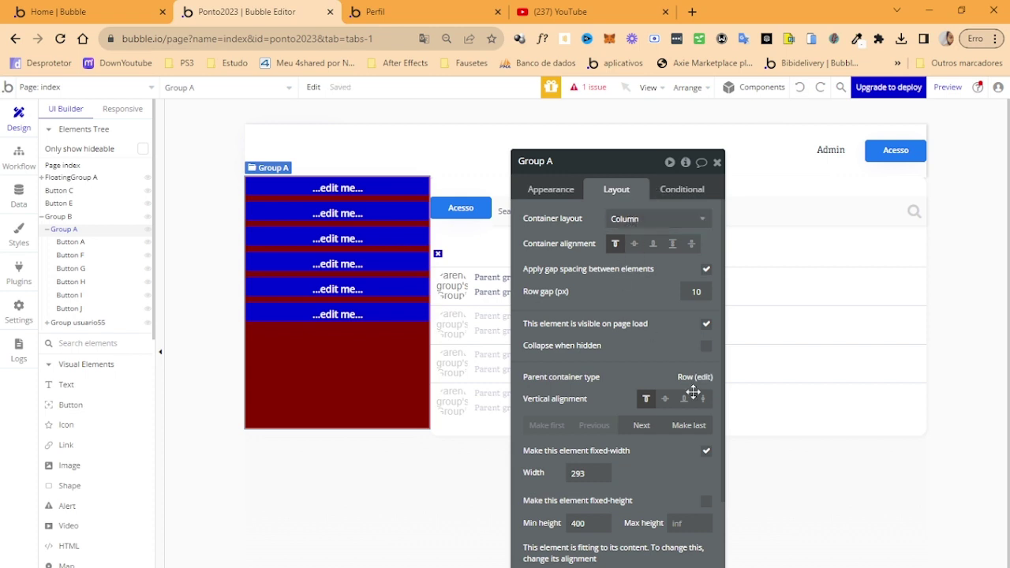
Step: Set the maximum width of Button A to 200, after trying 50 and 100
left_click(386, 189)
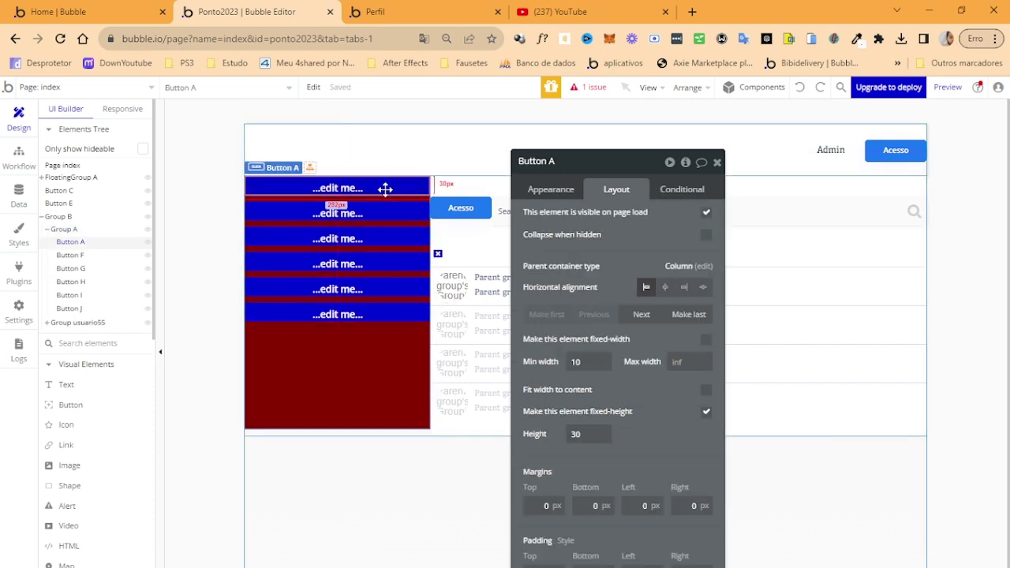
left_click(676, 370)
type("5")
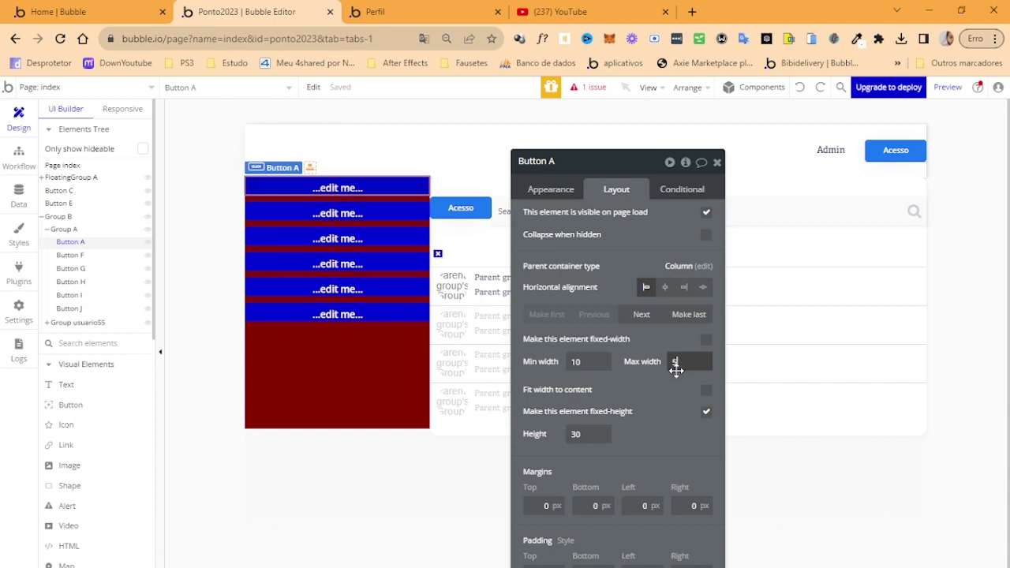
type("0")
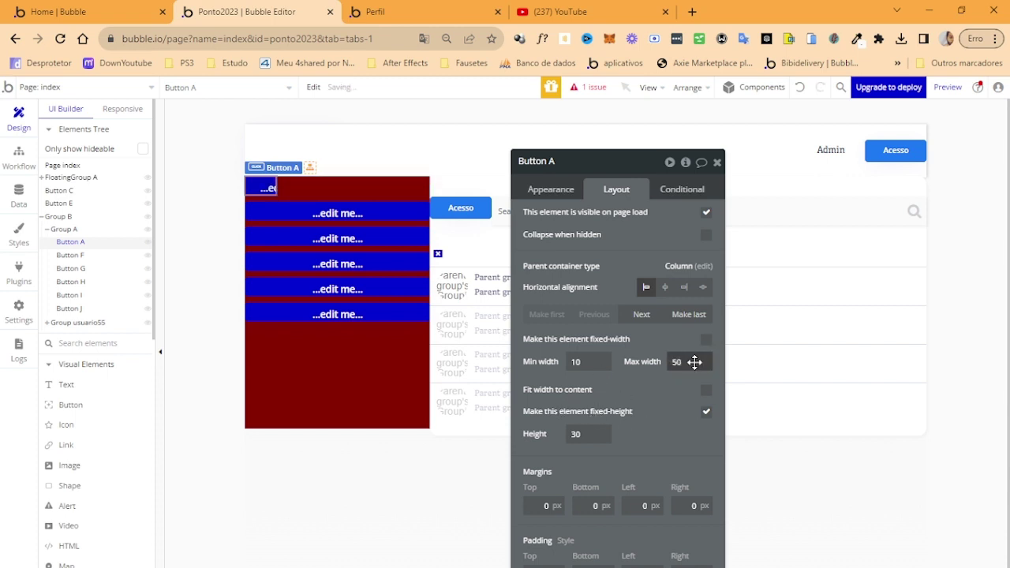
type("100")
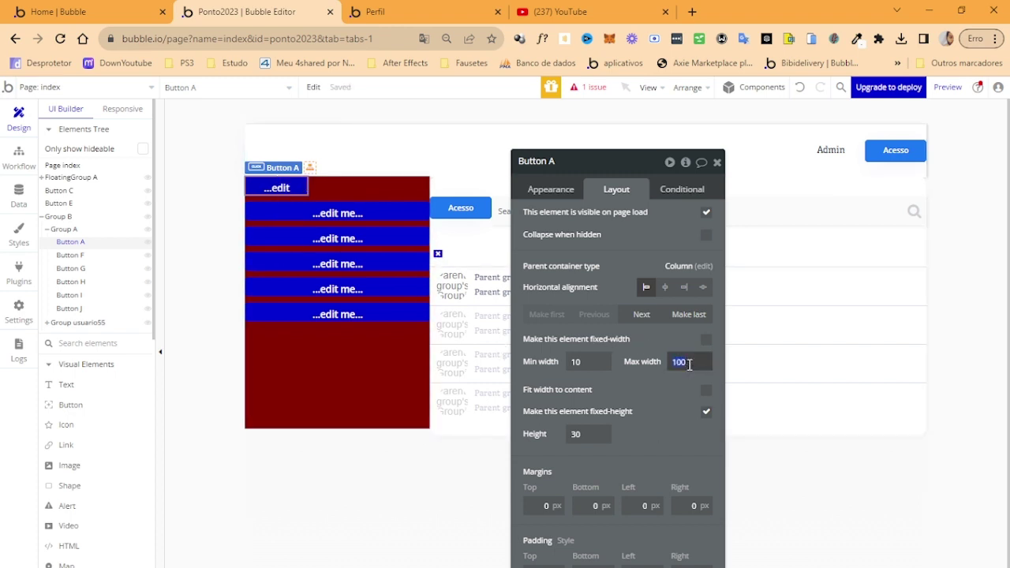
type("200")
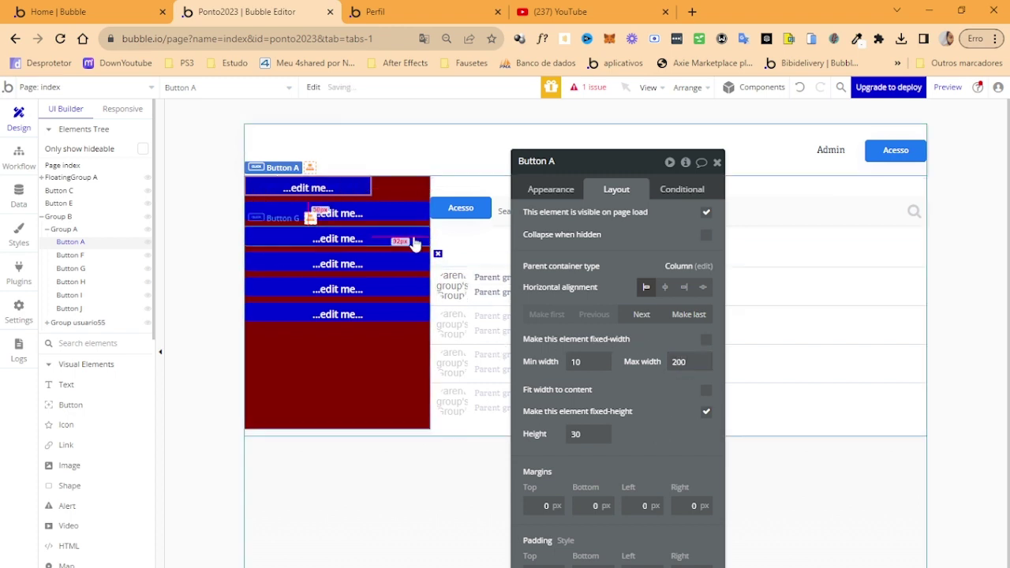
Step: Set the maximum width of the other five buttons in Group A to 200
left_click(389, 217)
left_click(387, 238, "shift")
left_click(387, 264, "shift")
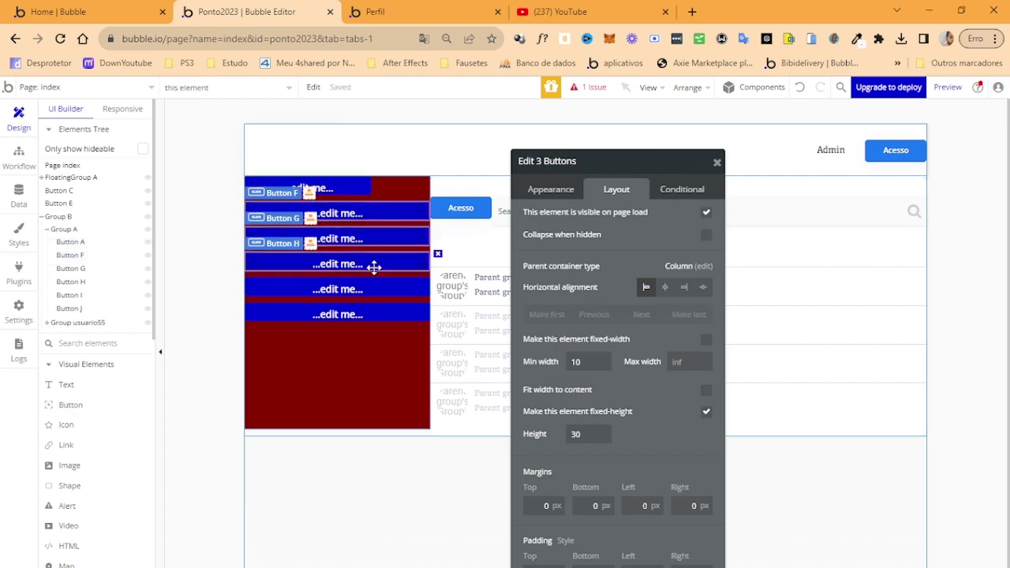
left_click(385, 288, "shift")
left_click(383, 316, "shift")
left_click(677, 363)
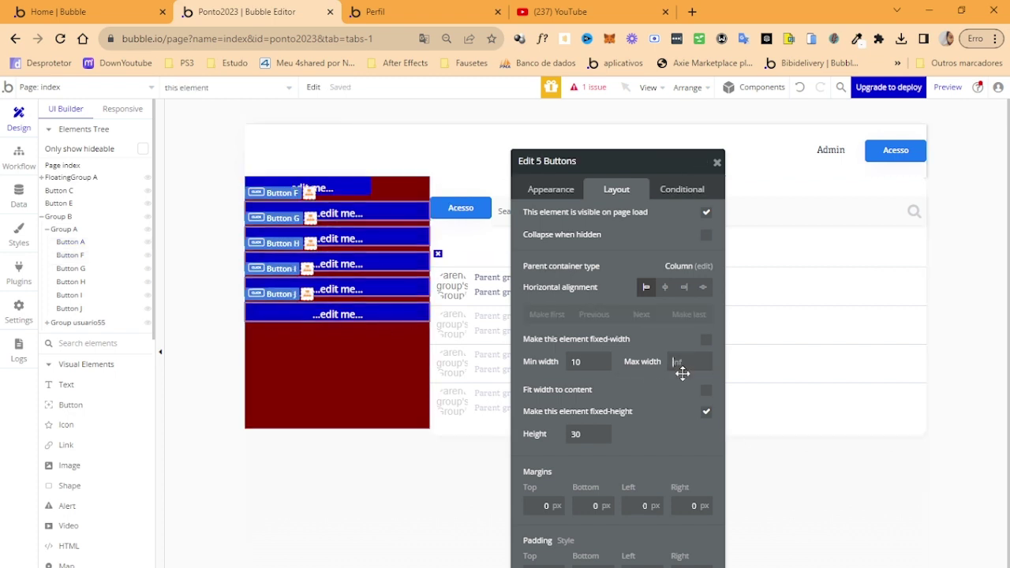
type("200")
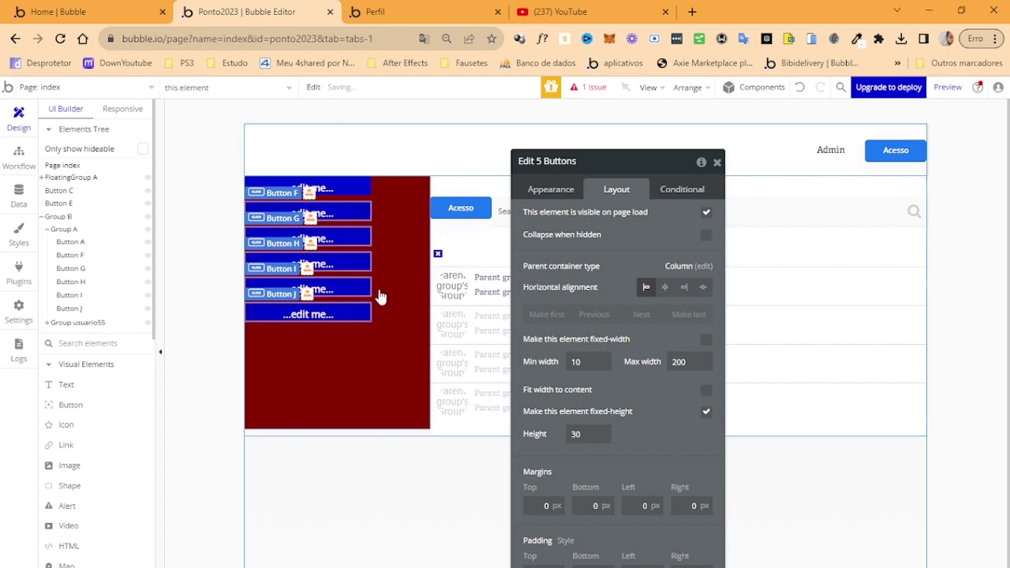
Step: Reload the page preview to check the width of the side menu buttons
left_click(399, 14)
left_click(394, 38)
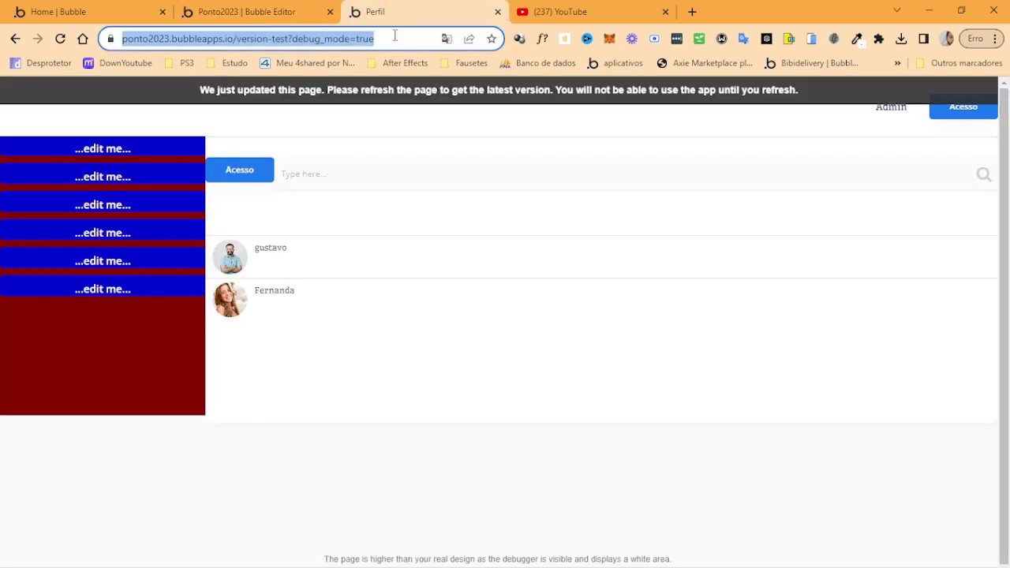
key("Return")
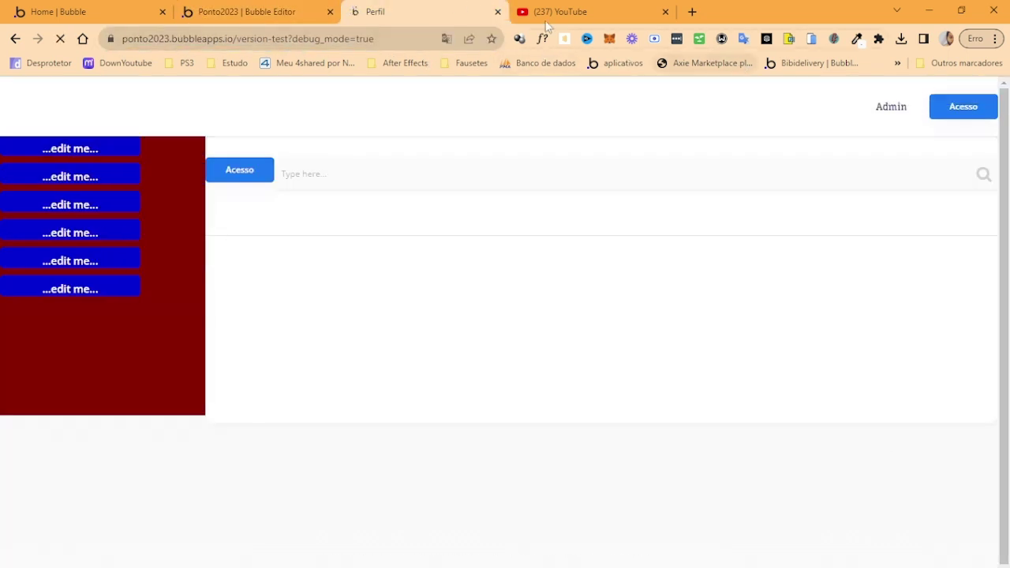
Step: Detach the preview into its own window, narrow and widen it to examine the layout's responsiveness, and return to the Bubble editor
left_click_drag(421, 11, 443, 94)
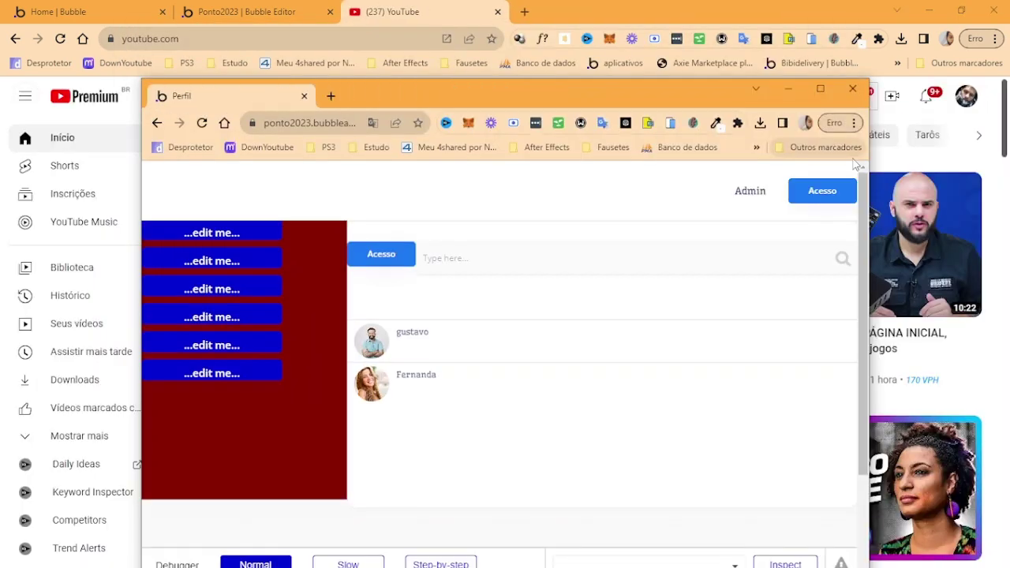
left_click_drag(869, 167, 491, 167)
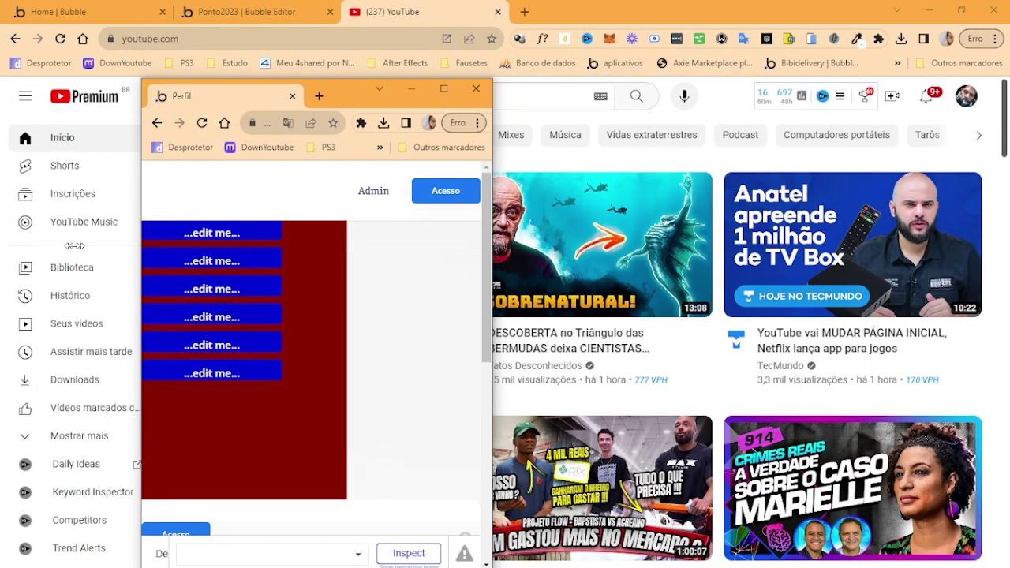
left_click_drag(491, 167, 749, 167)
left_click(701, 89)
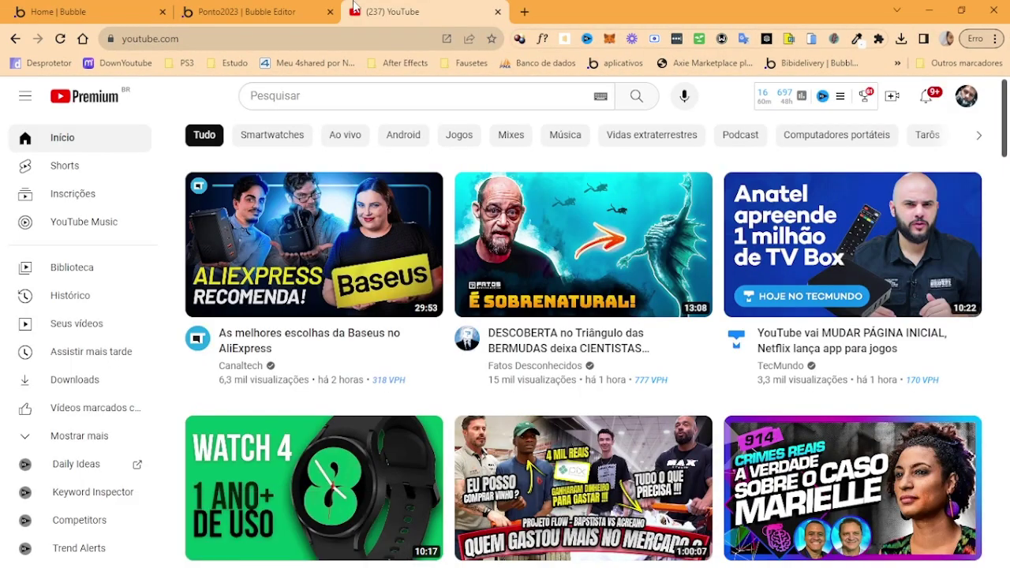
left_click(181, 542)
left_click(237, 12)
Step: Set the fixed width of Group A to 80, after trying 20, 30 and 50
left_click(368, 366)
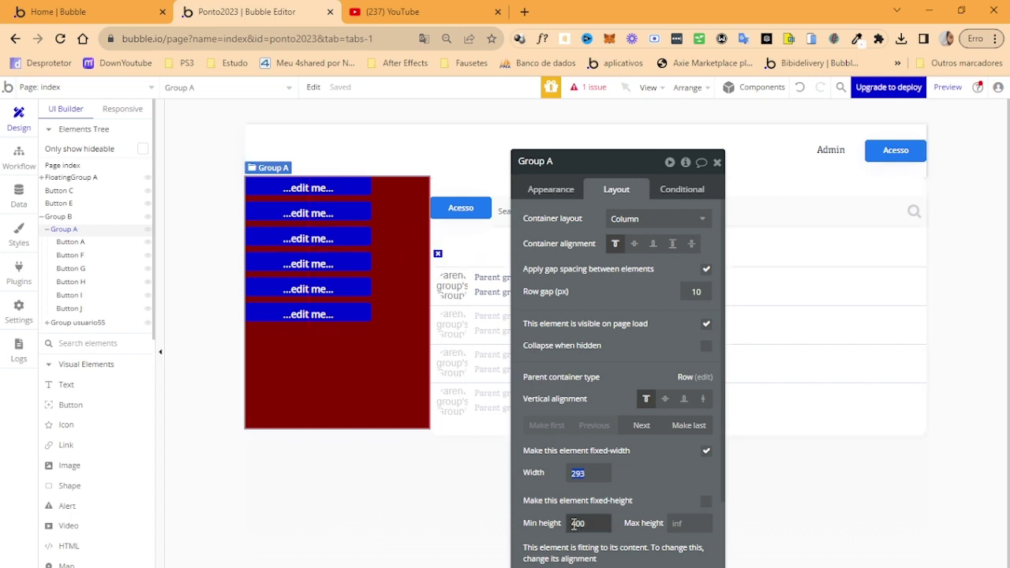
left_click(351, 313)
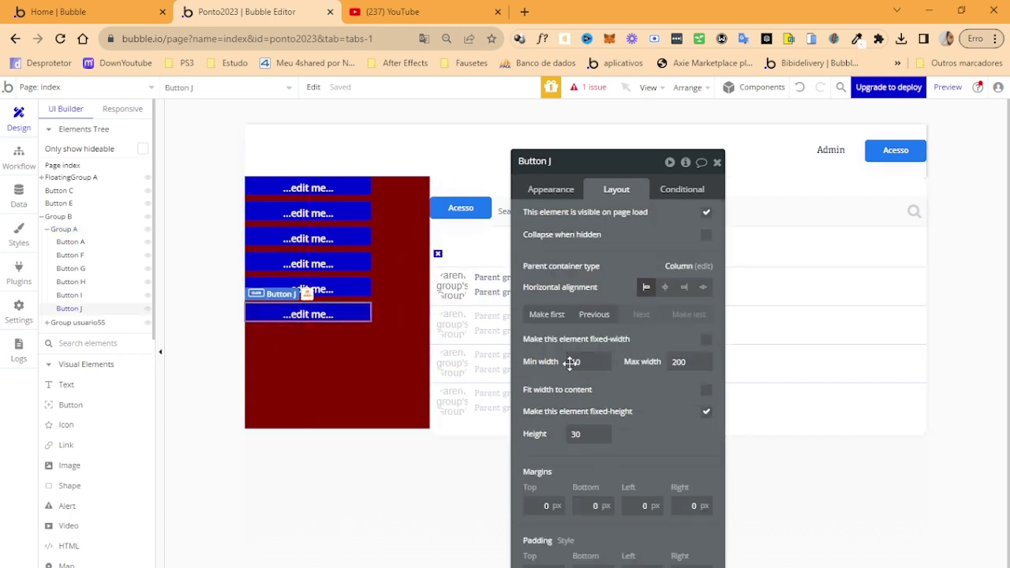
left_click(291, 364)
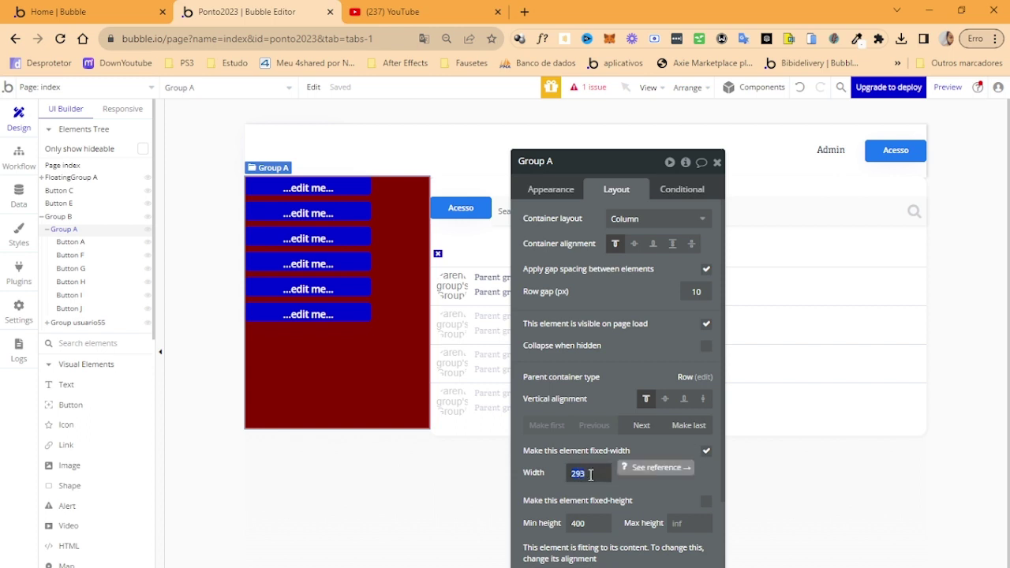
type("20")
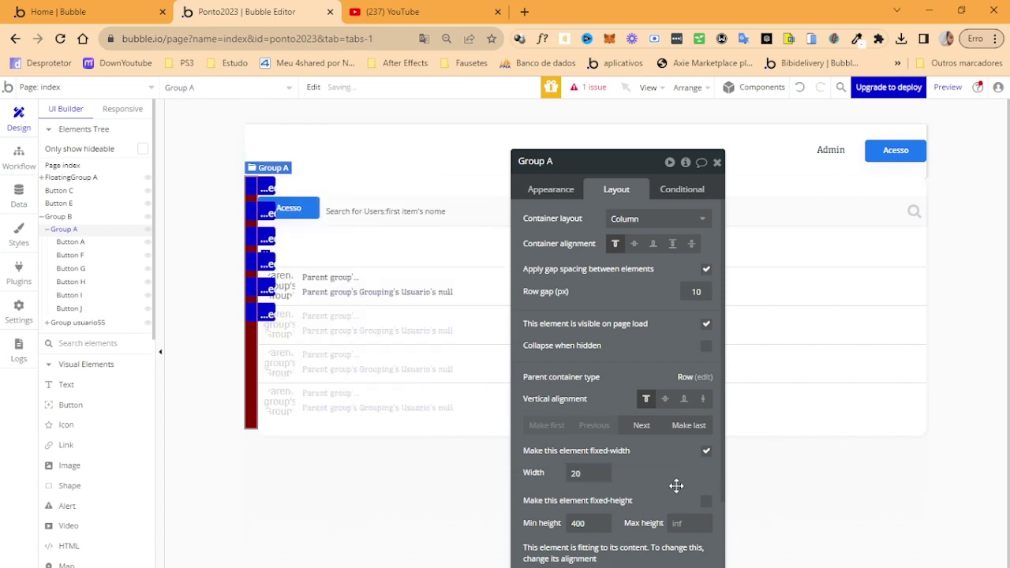
type("30")
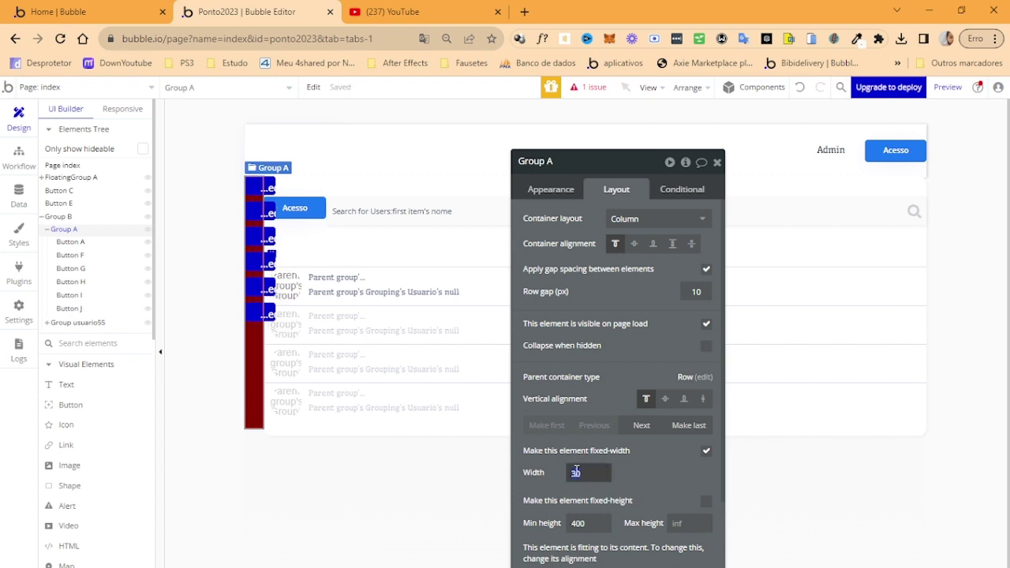
type("50")
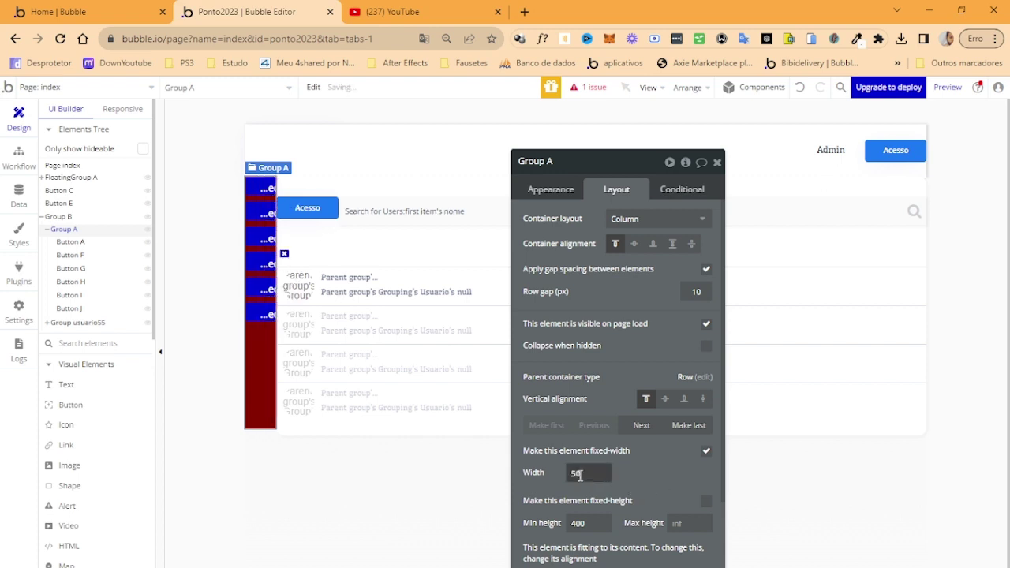
type("80")
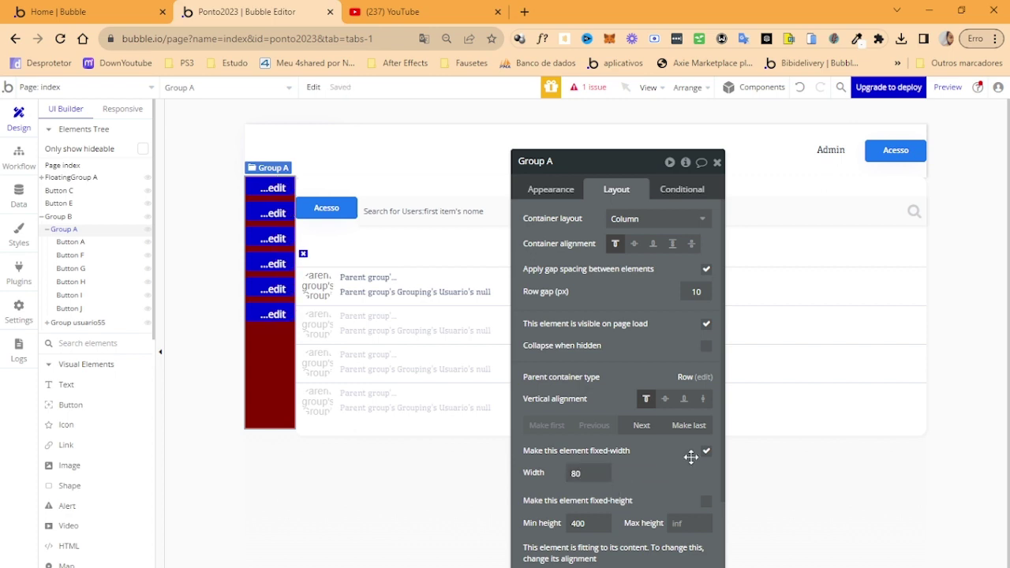
Step: Make Group A's width flexible and limit its maximum width to 240, after trying 300 and 200
left_click(706, 453)
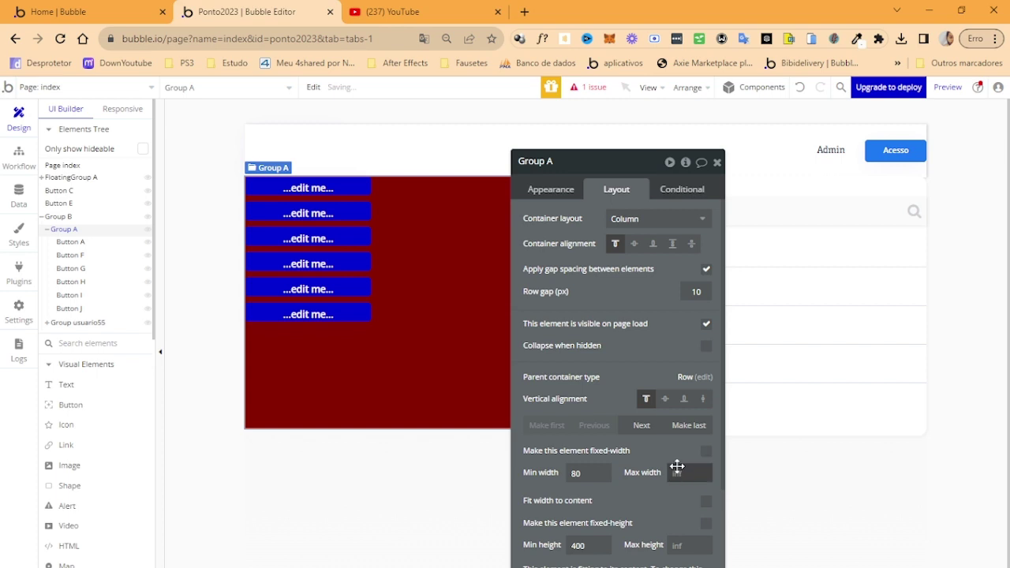
type("300")
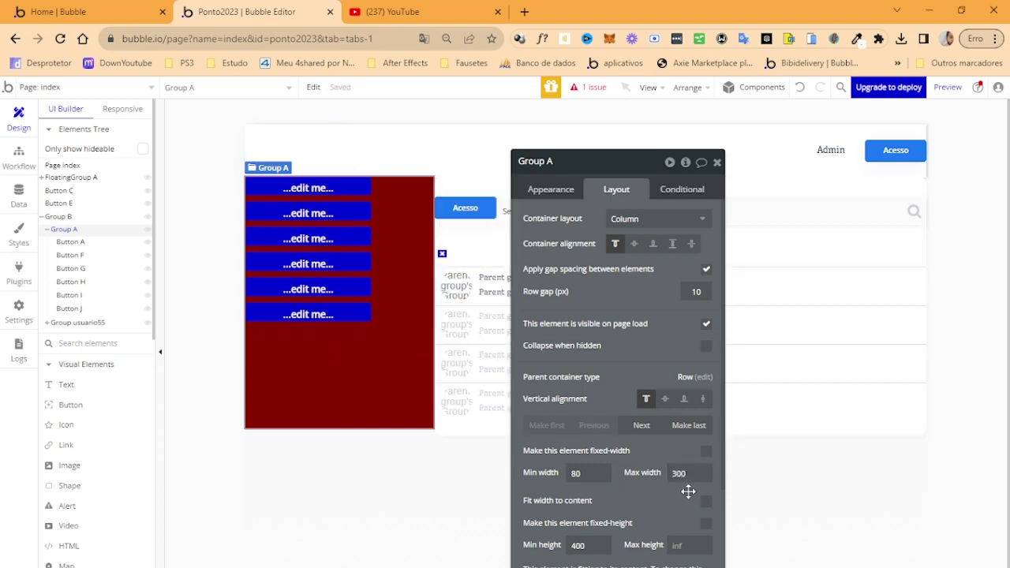
type("200")
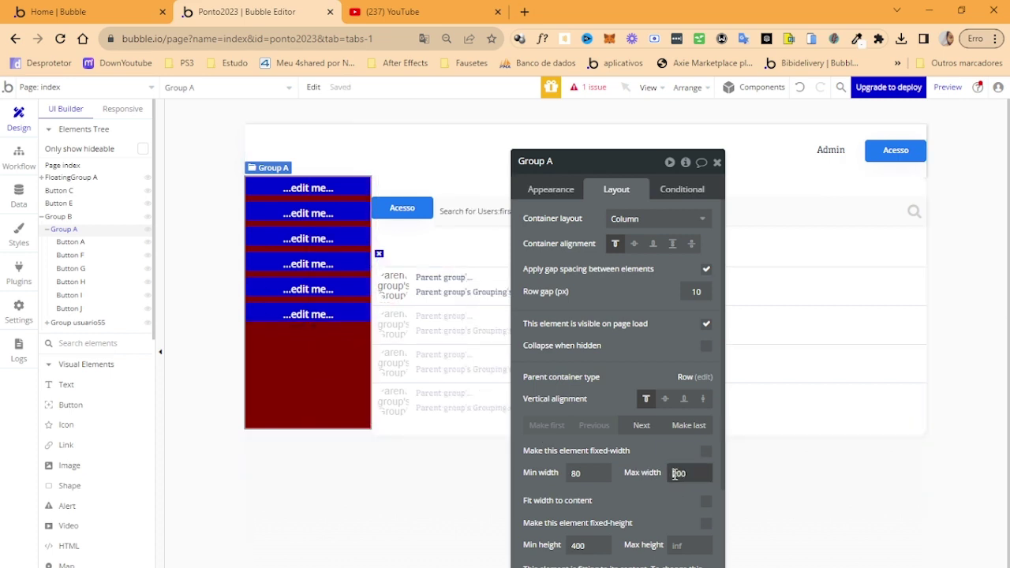
type("0")
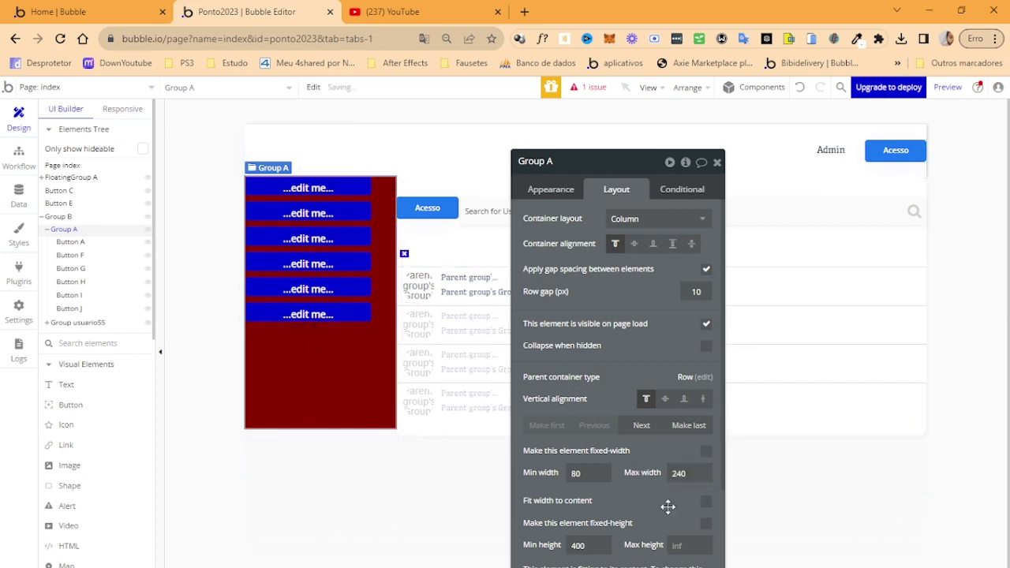
Step: Give all six buttons in Group A left and right margins of 10 px and check them in the page preview
left_click_drag(362, 316, 334, 313)
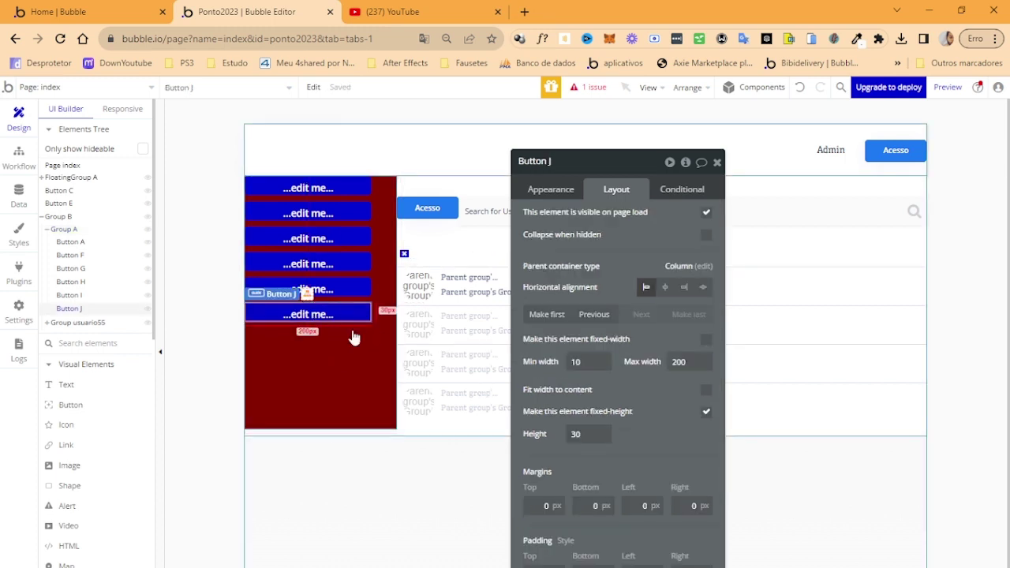
left_click(338, 290, "shift")
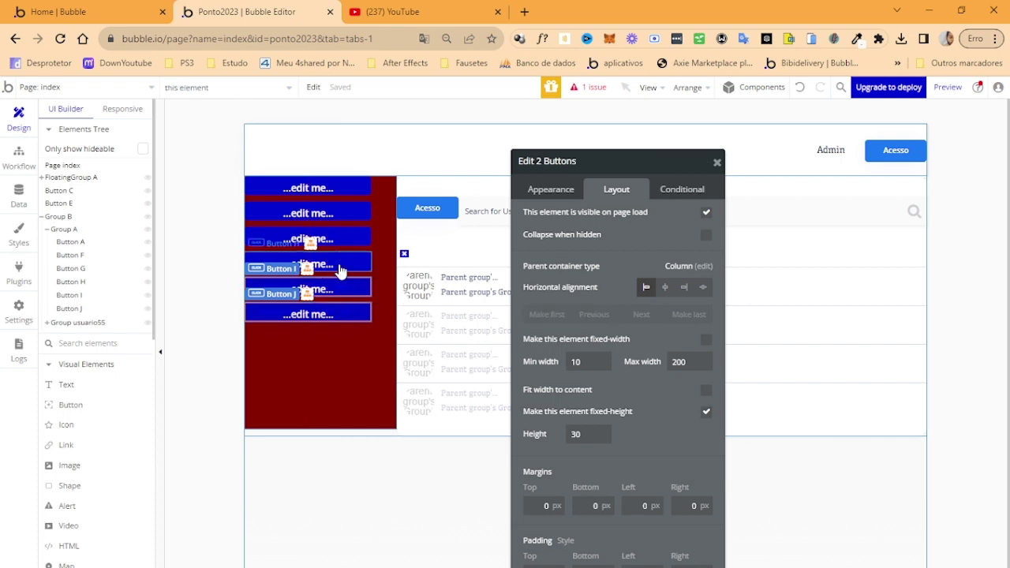
left_click(348, 265, "shift")
left_click(344, 239, "shift")
left_click(330, 211, "shift")
left_click(334, 194, "shift")
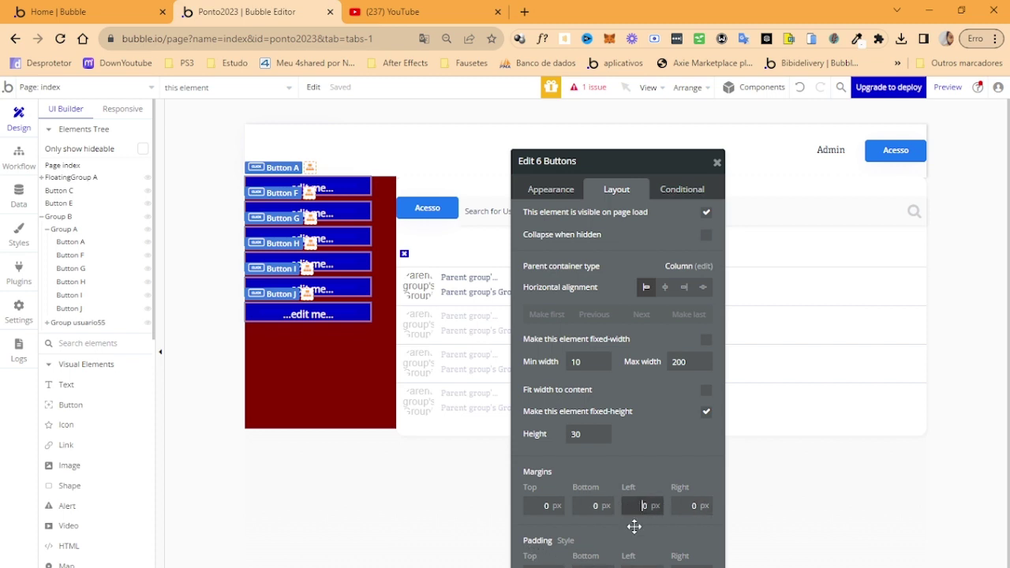
left_click(685, 513)
type("10")
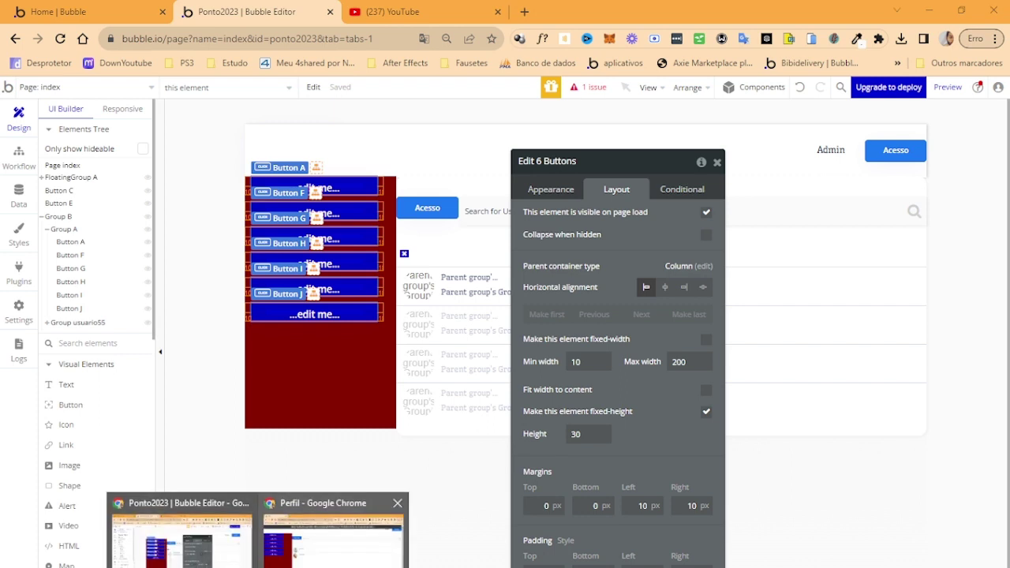
left_click(334, 537)
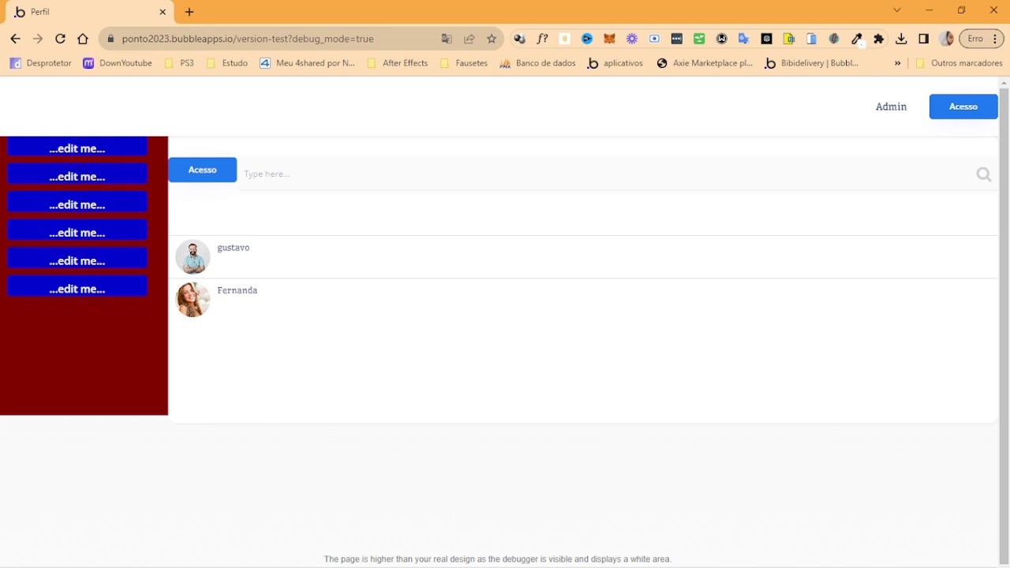
left_click(236, 545)
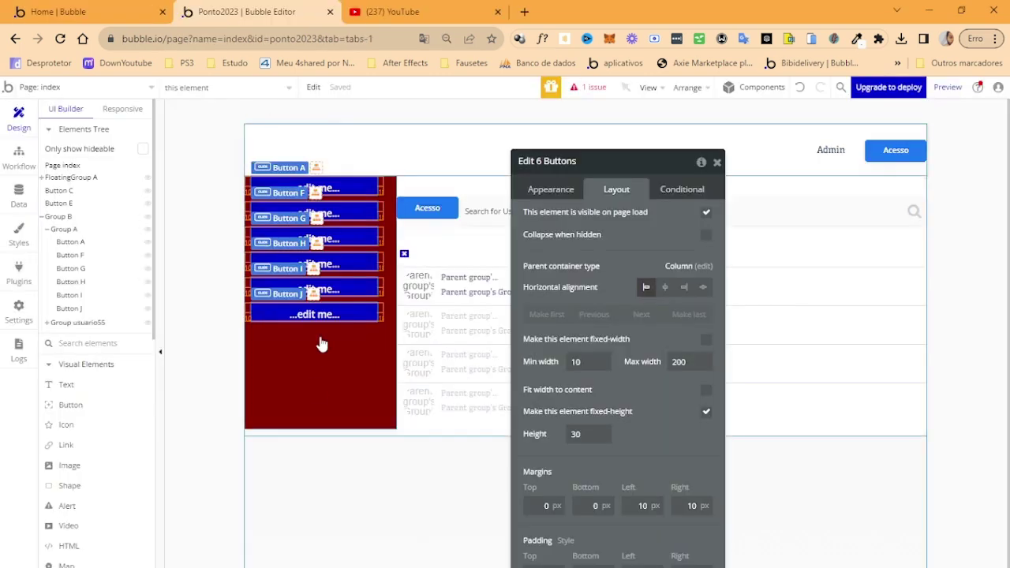
Step: Center all six buttons horizontally within Group A
left_click(327, 324)
left_click(320, 291)
left_click(325, 265, "shift")
left_click(326, 240, "shift")
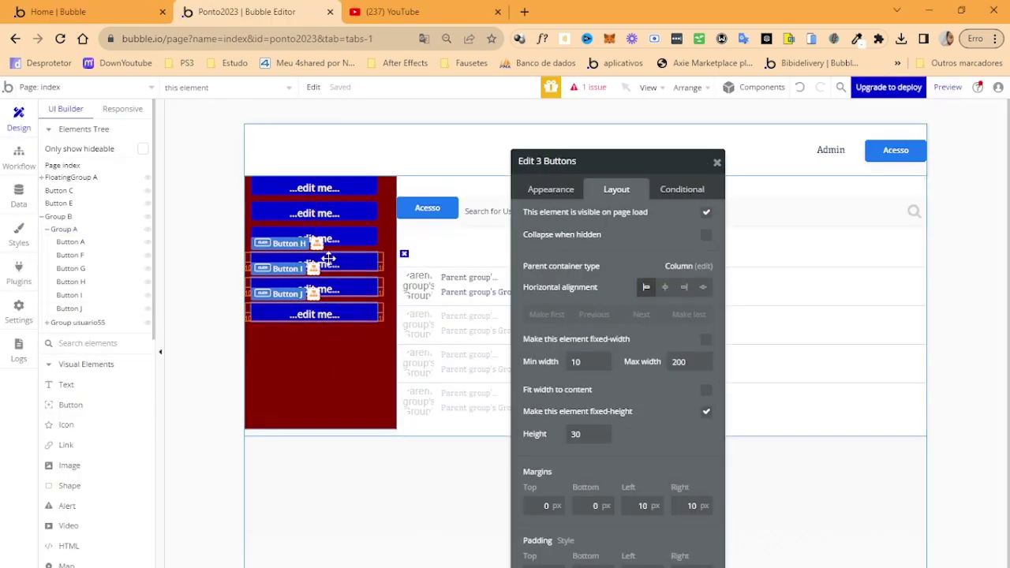
left_click(327, 219, "shift")
left_click(326, 194, "shift")
left_click(323, 191, "shift")
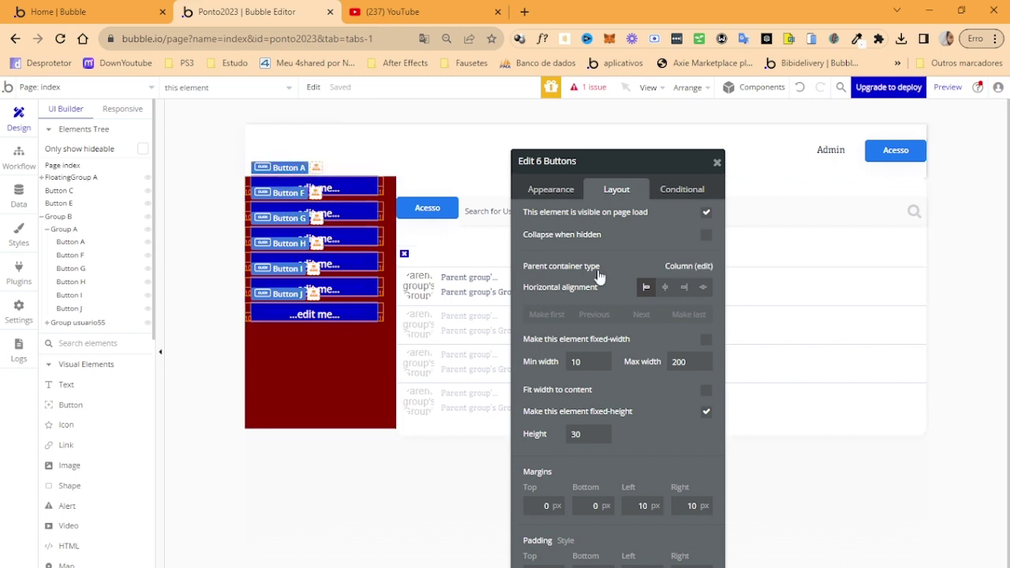
left_click(665, 288)
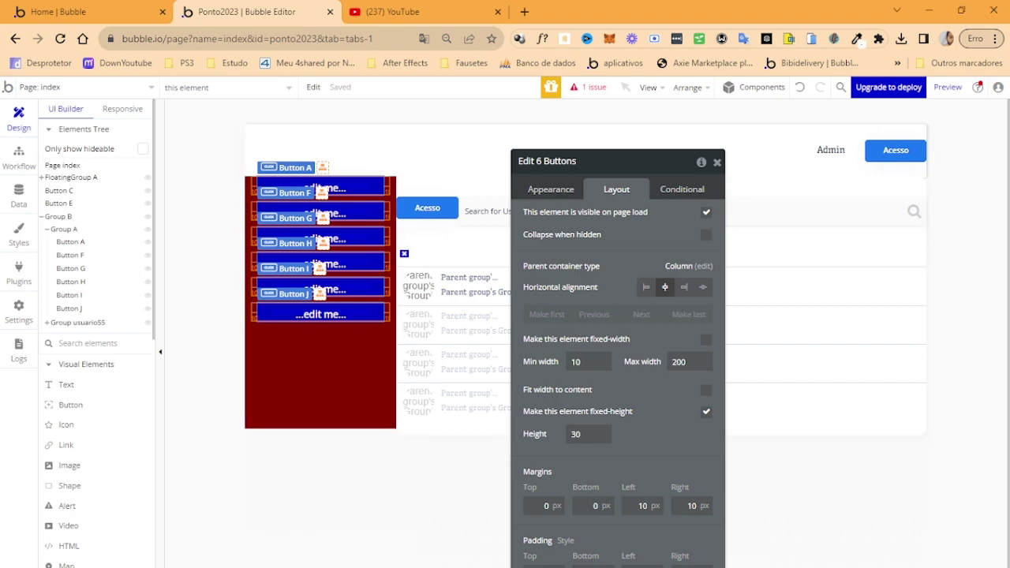
Step: Narrow and widen the preview window to examine how the centered side menu responds, and return to the Bubble editor
left_click(316, 513)
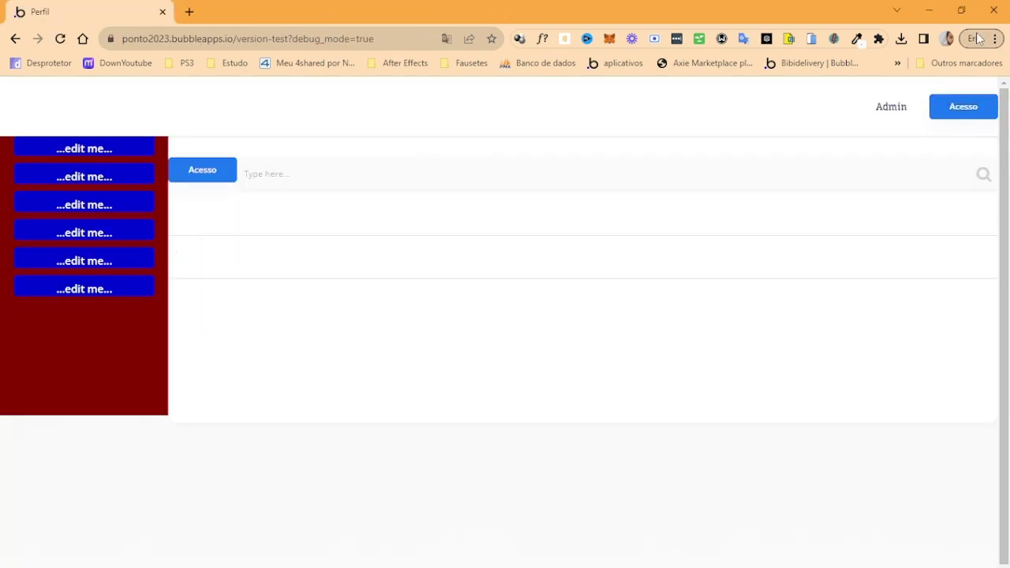
left_click(959, 11)
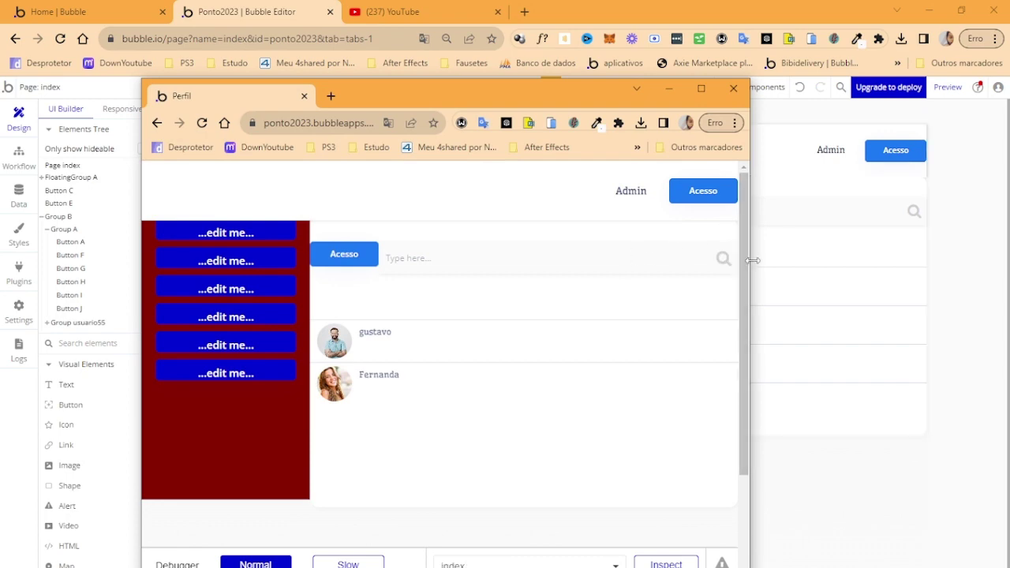
left_click_drag(743, 263, 489, 264)
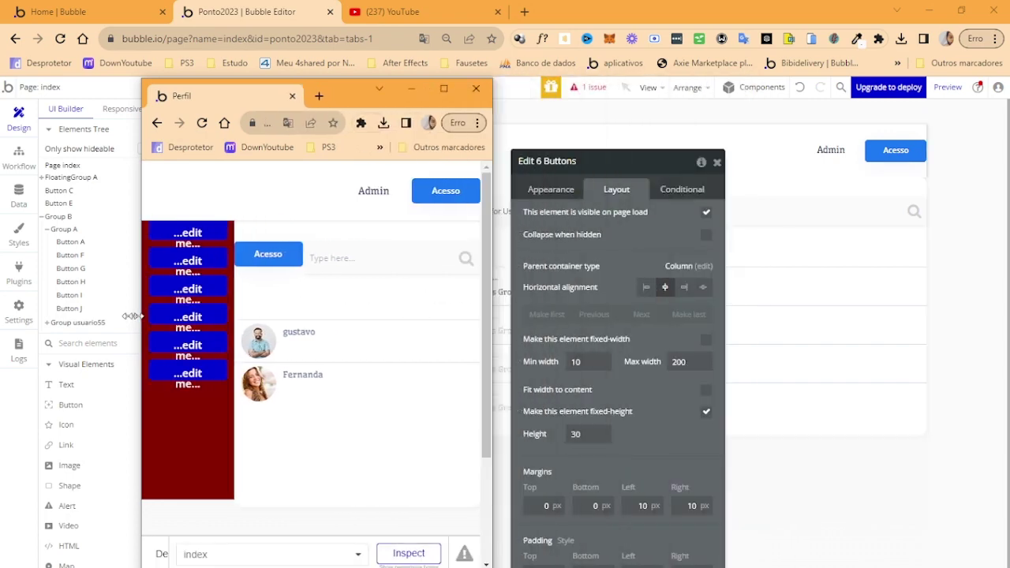
left_click_drag(493, 316, 813, 316)
left_click(768, 90)
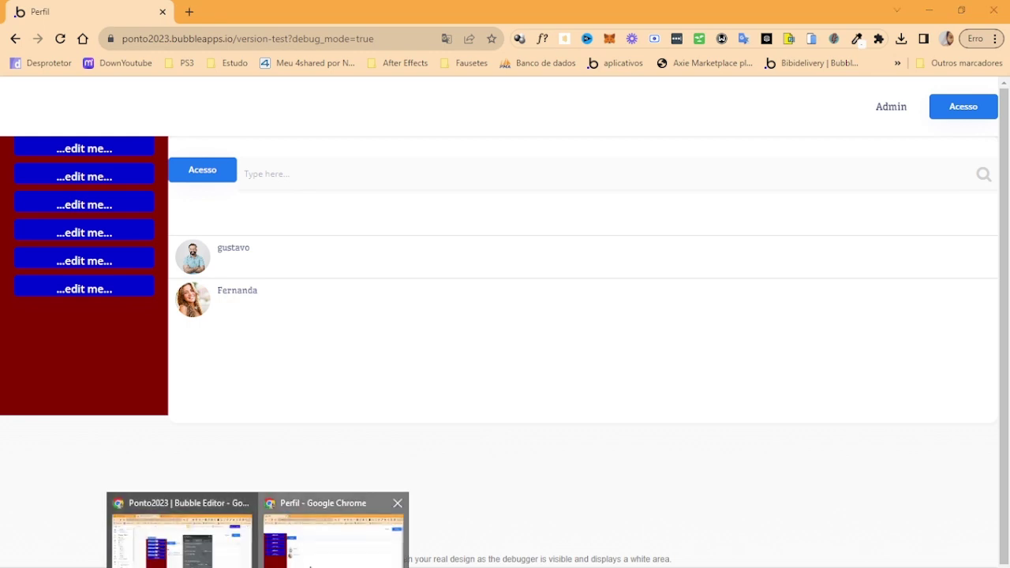
left_click(203, 548)
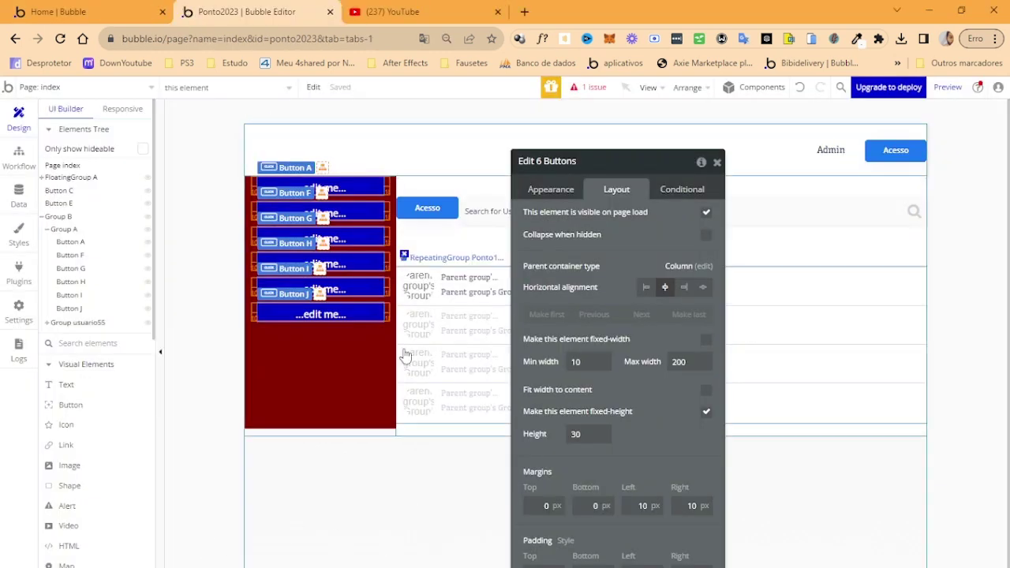
Step: Switch to YouTube, collapse and expand its side menu to study the behavior, and return to the Bubble editor
left_click(368, 387)
left_click(425, 10)
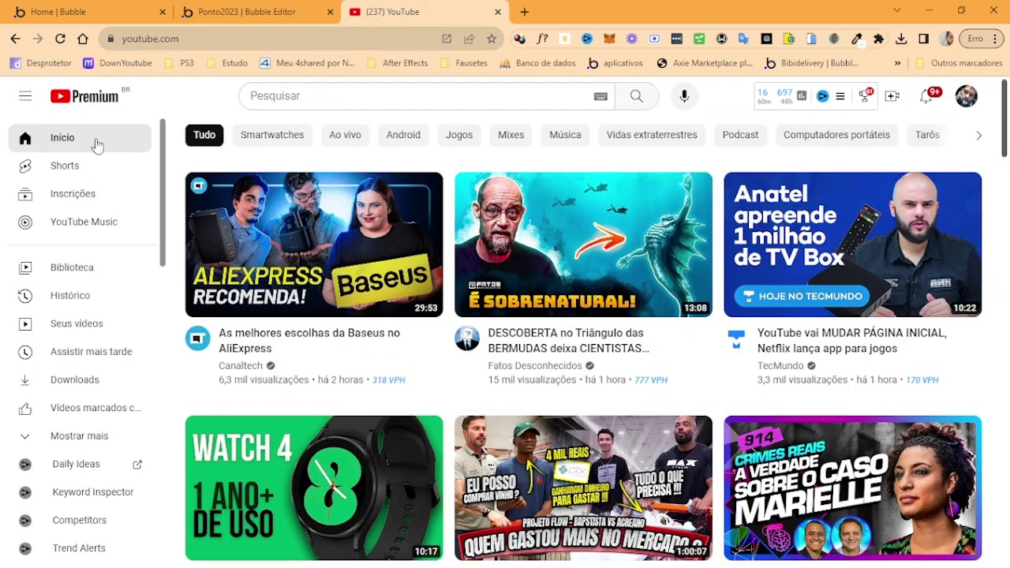
left_click(24, 96)
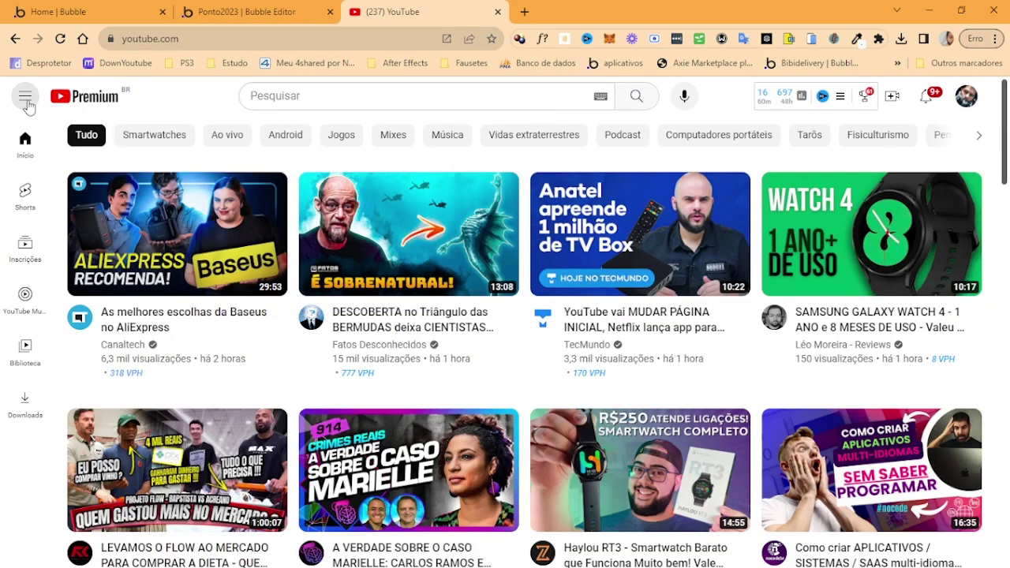
left_click(27, 101)
left_click(17, 99)
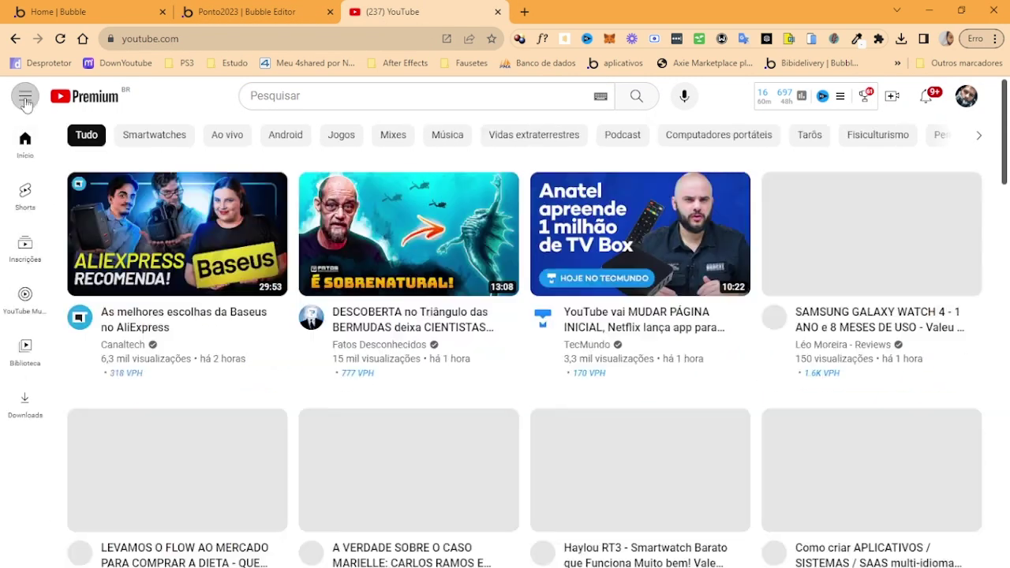
left_click(245, 11)
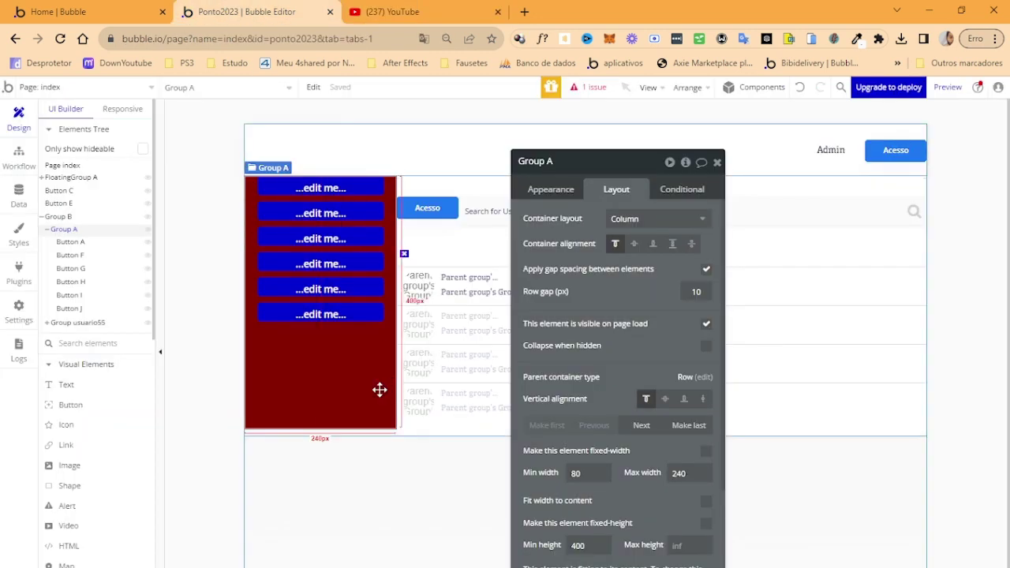
Step: Set the left margin of Group usuario55 to 20 px to separate the user list from the red menu group
left_click(403, 427)
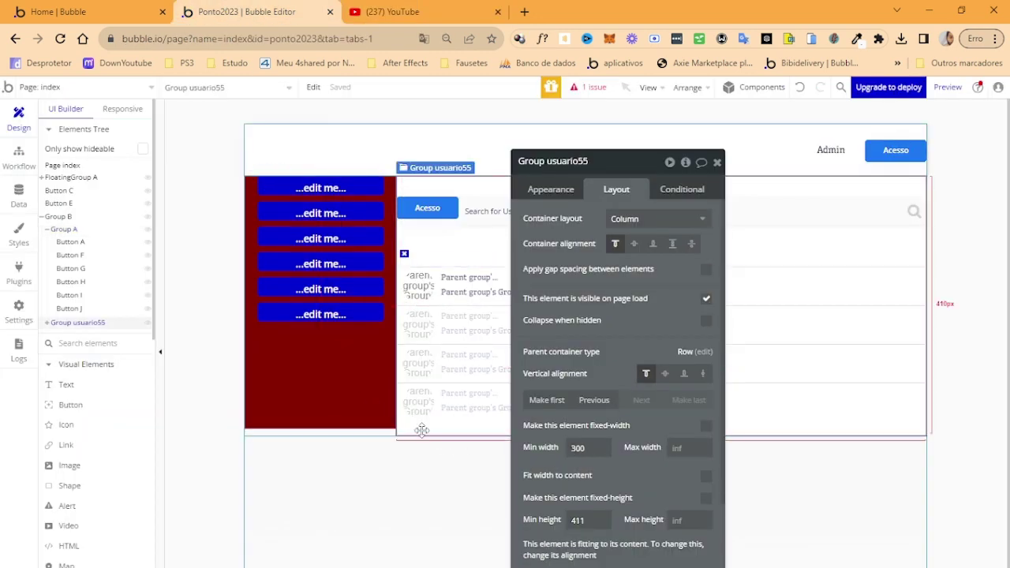
left_click(322, 377)
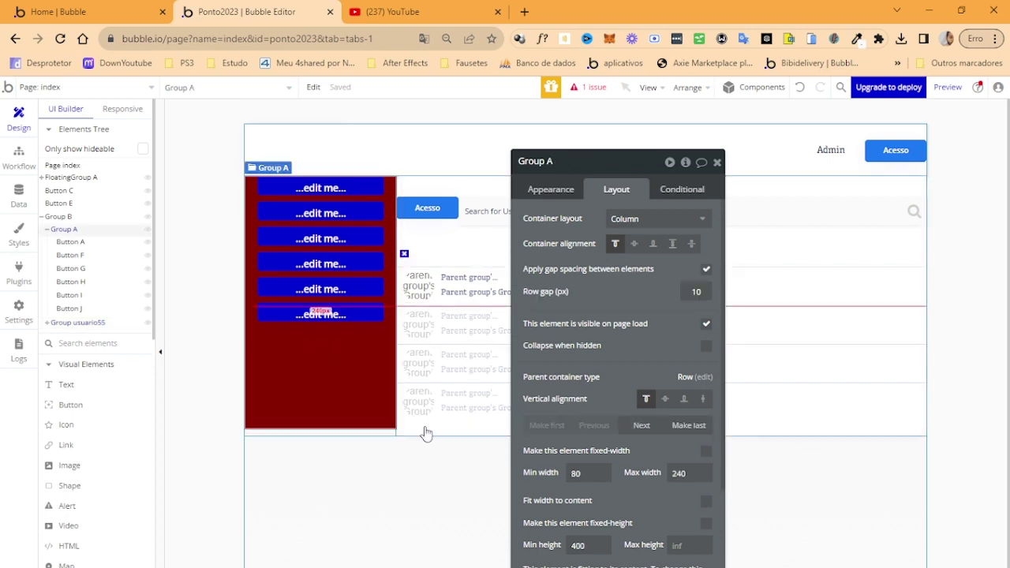
left_click(426, 434)
left_click(384, 406)
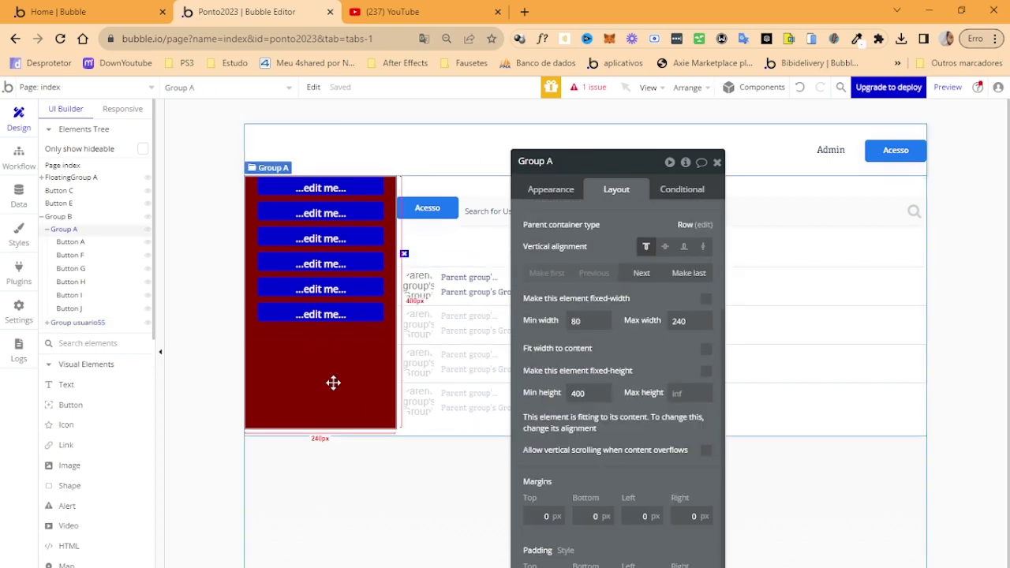
left_click(417, 433)
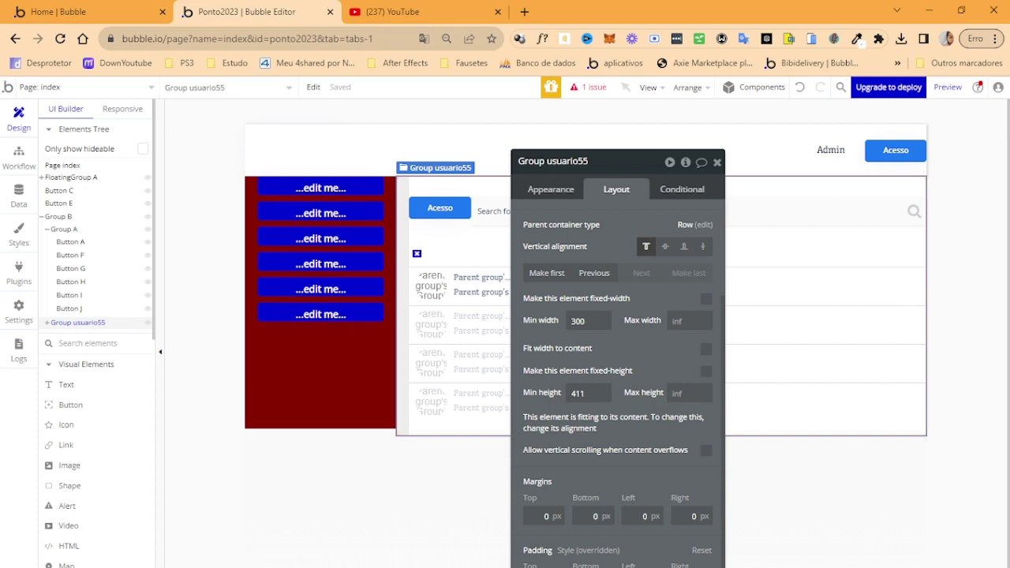
left_click(645, 517)
type("20")
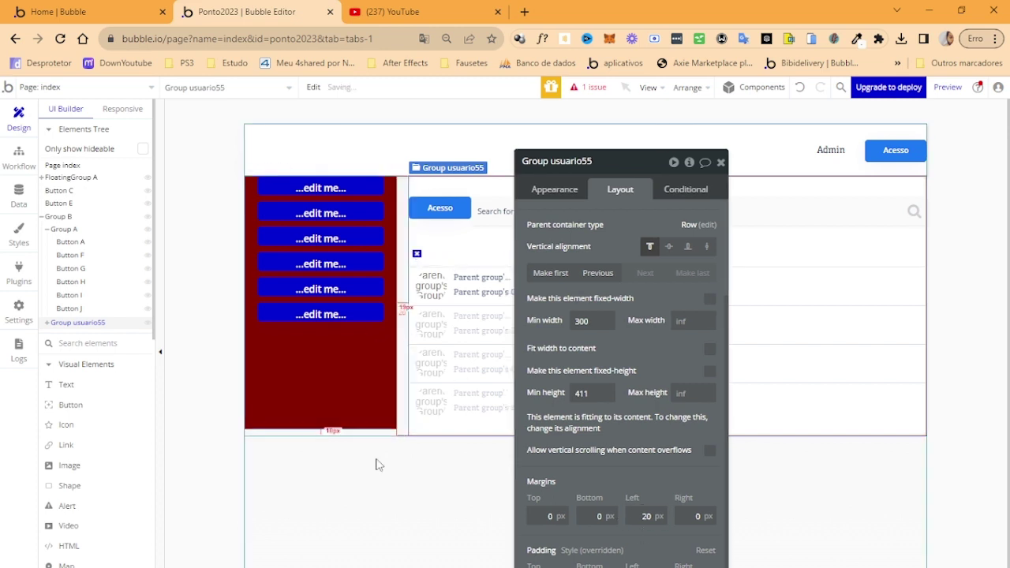
left_click(377, 468)
left_click(386, 338)
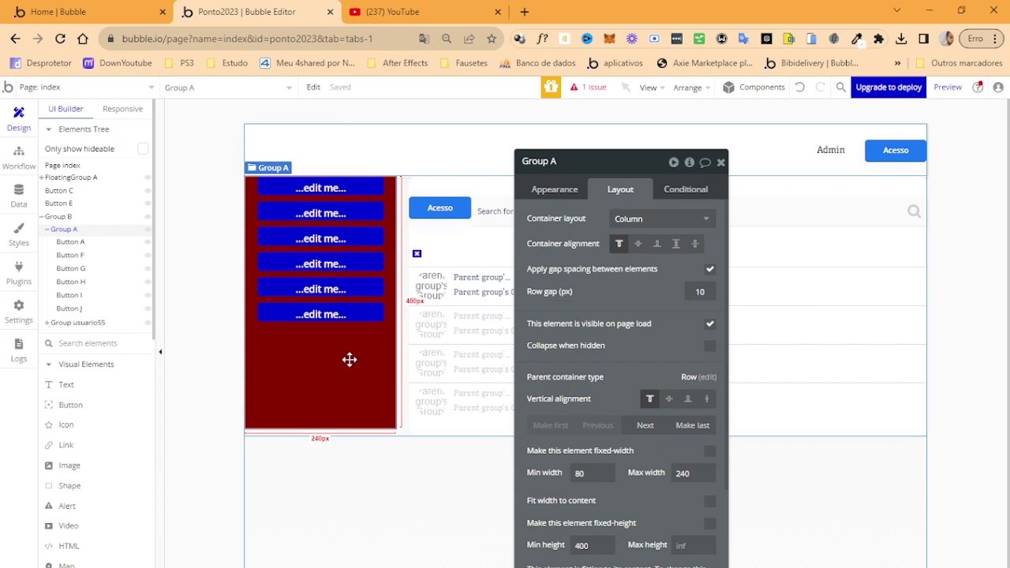
left_click(335, 187)
left_click(335, 213, "shift")
left_click(336, 264, "shift")
left_click(335, 238, "shift")
left_click(336, 289, "shift")
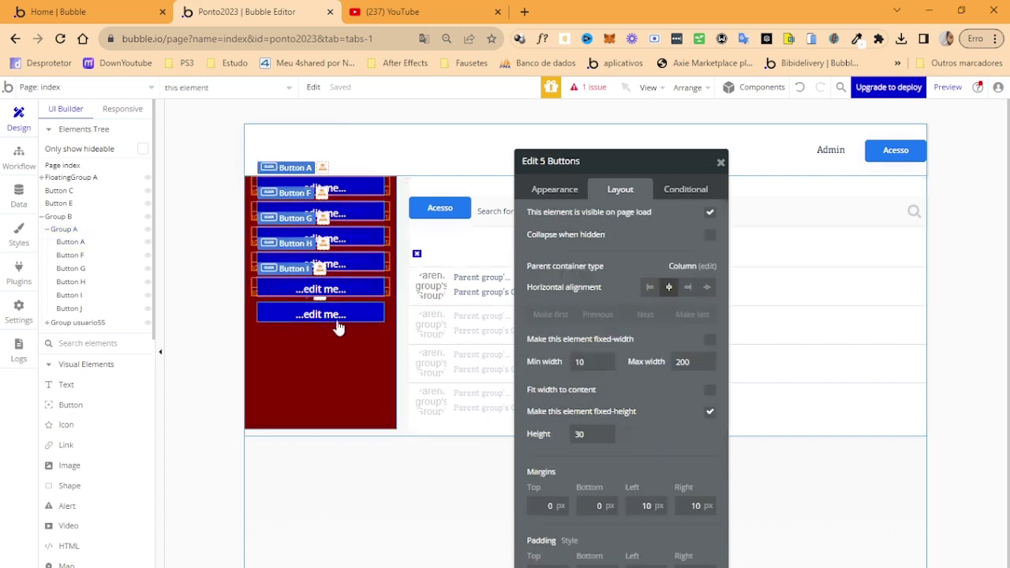
left_click(335, 314, "shift")
left_click(321, 356)
Step: Add a top margin to Button A to leave space above the button stack in Group A
left_click_drag(339, 205, 338, 197)
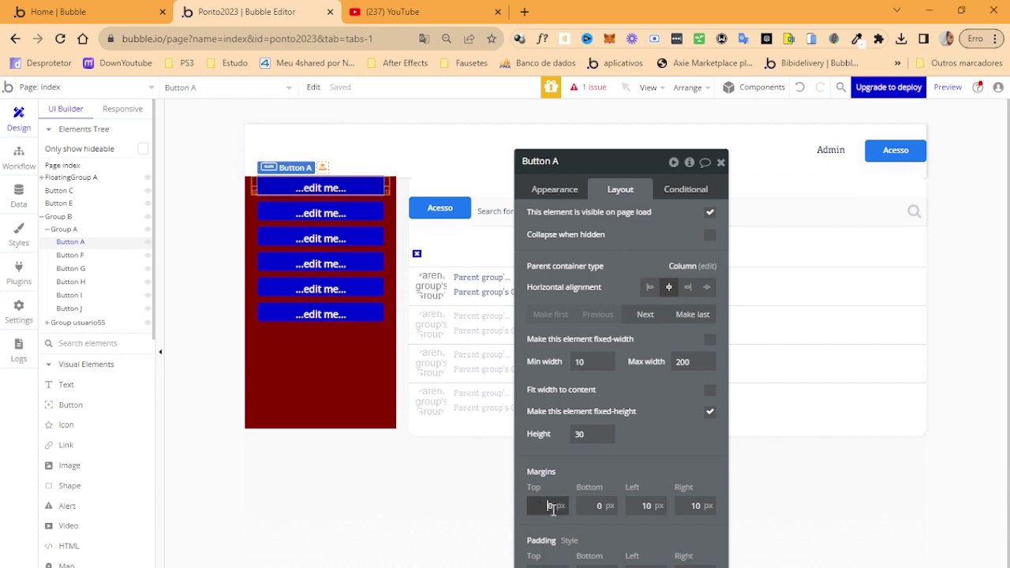
left_click(355, 391)
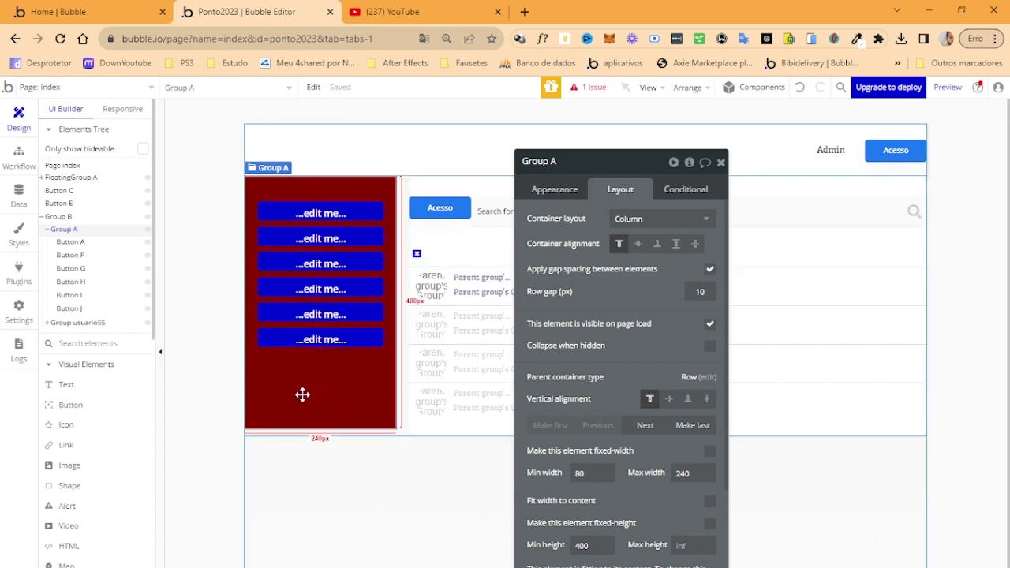
Step: Open the layout settings of Button J, the last button in Group A
left_click(335, 315)
left_click(328, 339)
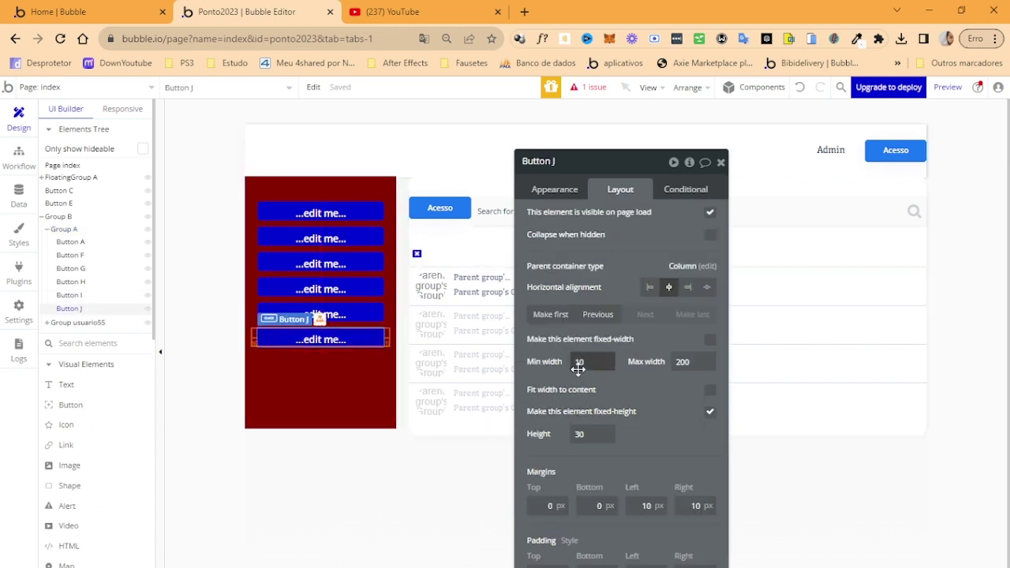